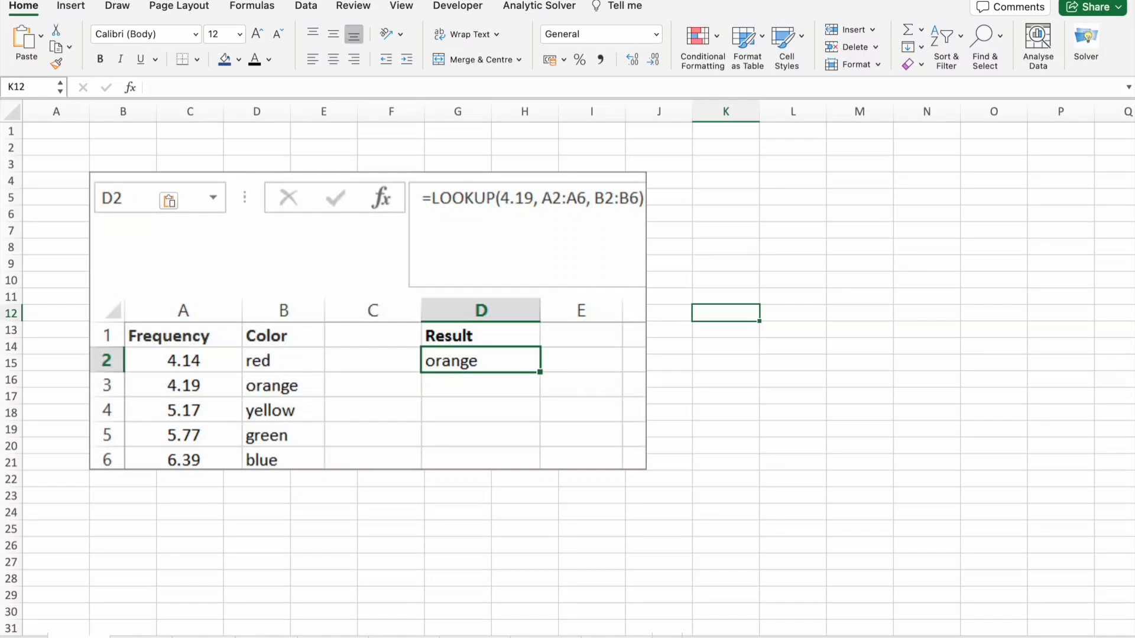
Step: Go to the sales data sheet with the commission table and Salesperson/Commission lookup area
{"action": "left_click", "coordinate": [154, 633]}
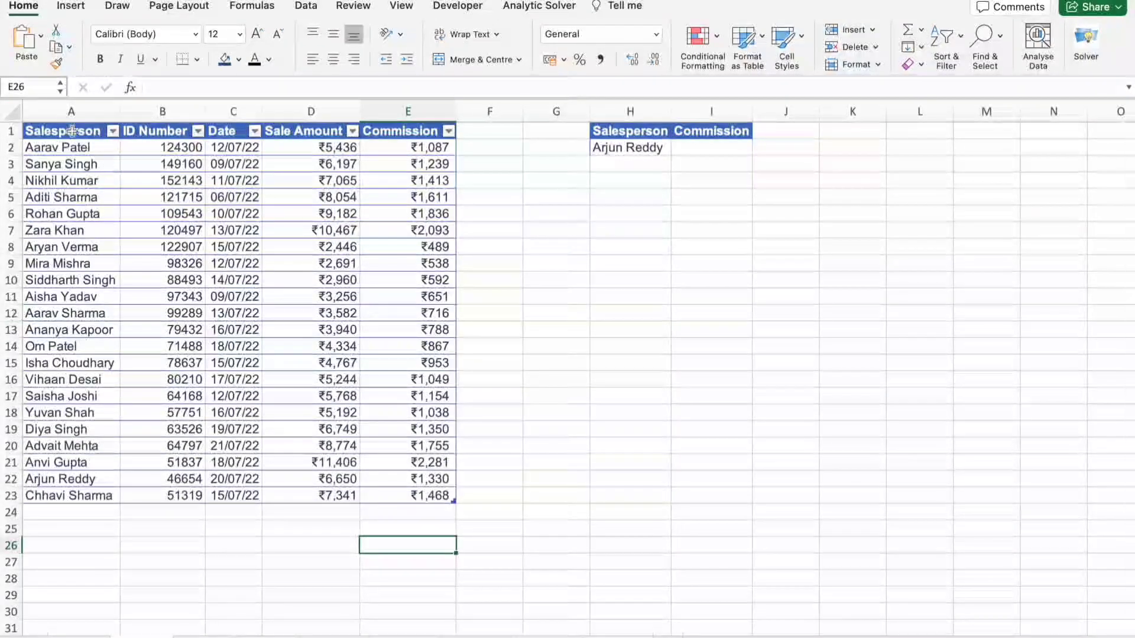
{"action": "left_click_drag", "start_coordinate": [62, 136], "coordinate": [65, 488]}
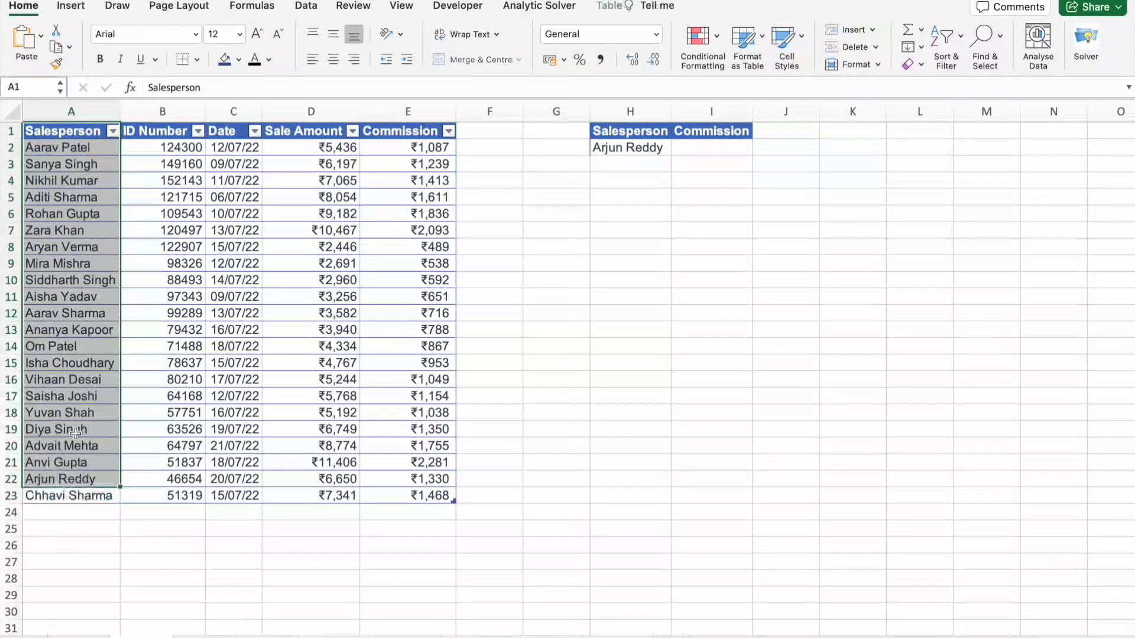
{"action": "left_click", "coordinate": [222, 131]}
{"action": "left_click_drag", "start_coordinate": [222, 182], "coordinate": [245, 520]}
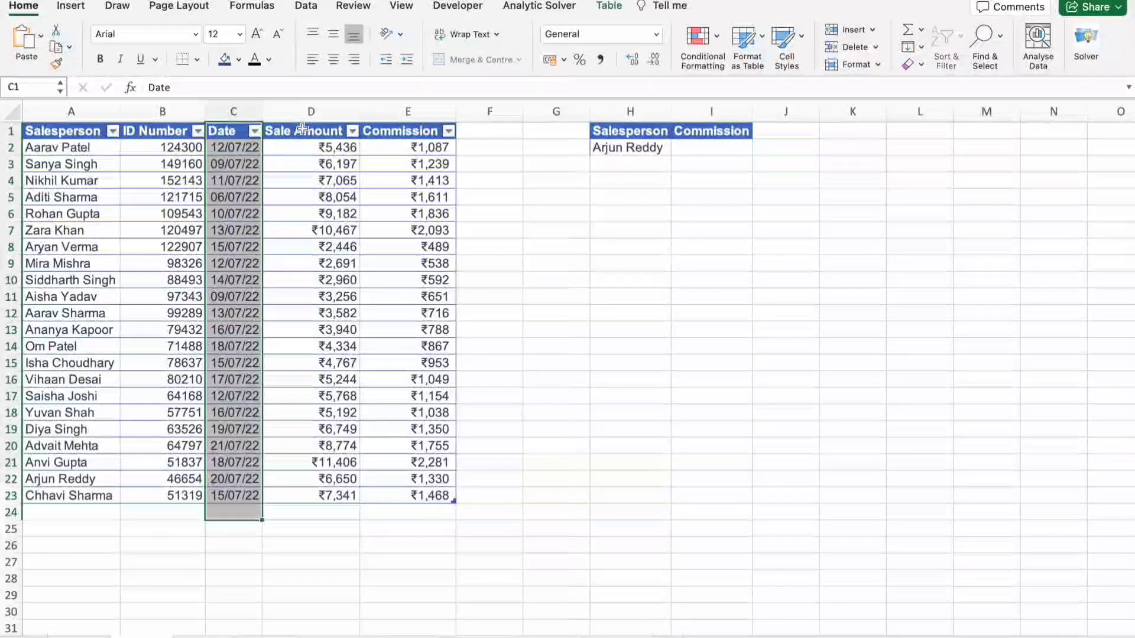
{"action": "left_click_drag", "start_coordinate": [301, 131], "coordinate": [314, 414]}
{"action": "left_click", "coordinate": [412, 133]}
{"action": "left_click_drag", "start_coordinate": [413, 173], "coordinate": [435, 494]}
{"action": "left_click", "coordinate": [661, 192]}
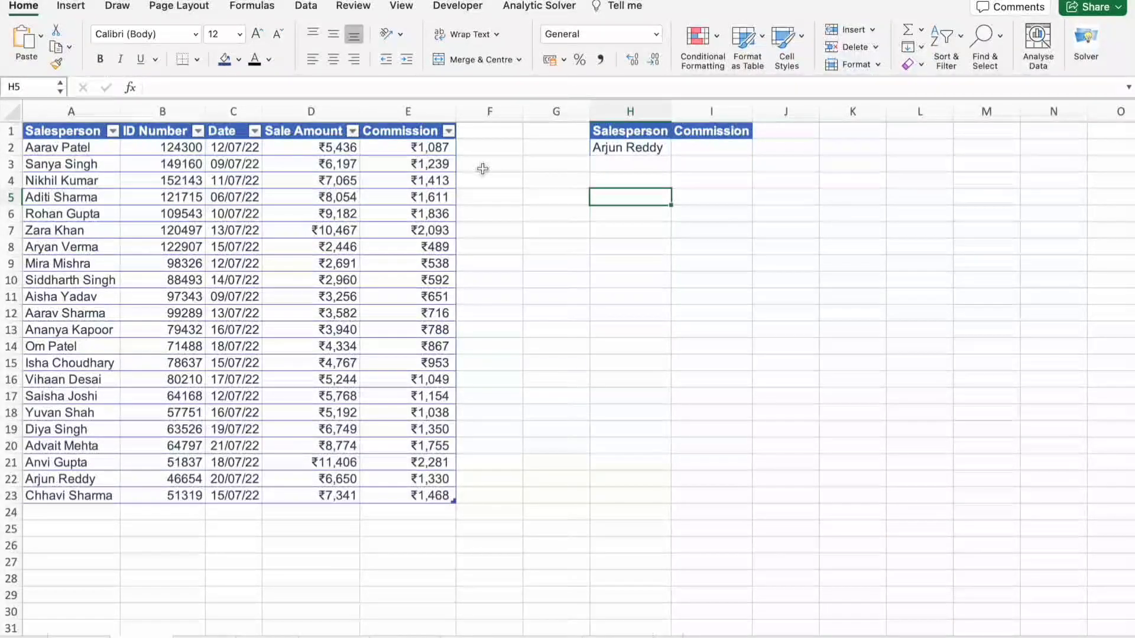
Step: In I2, enter an exact-match VLOOKUP of H2 against the sales table, column 5, returning 1330
{"action": "left_click", "coordinate": [722, 148]}
{"action": "type", "text": "=Vl"}
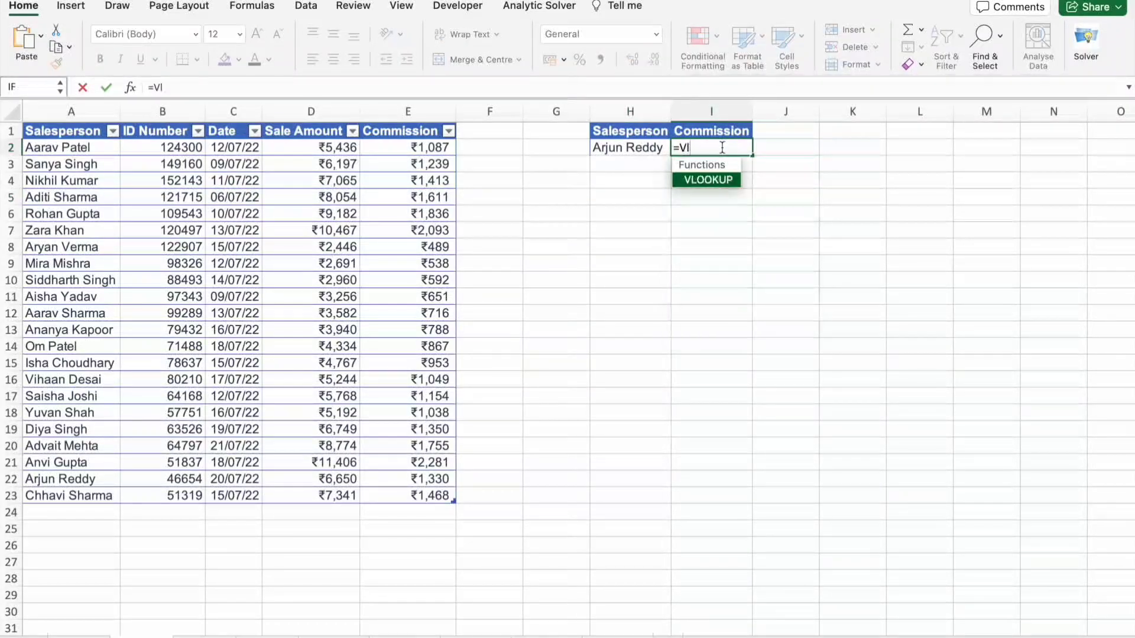
{"action": "type", "text": "ookup("}
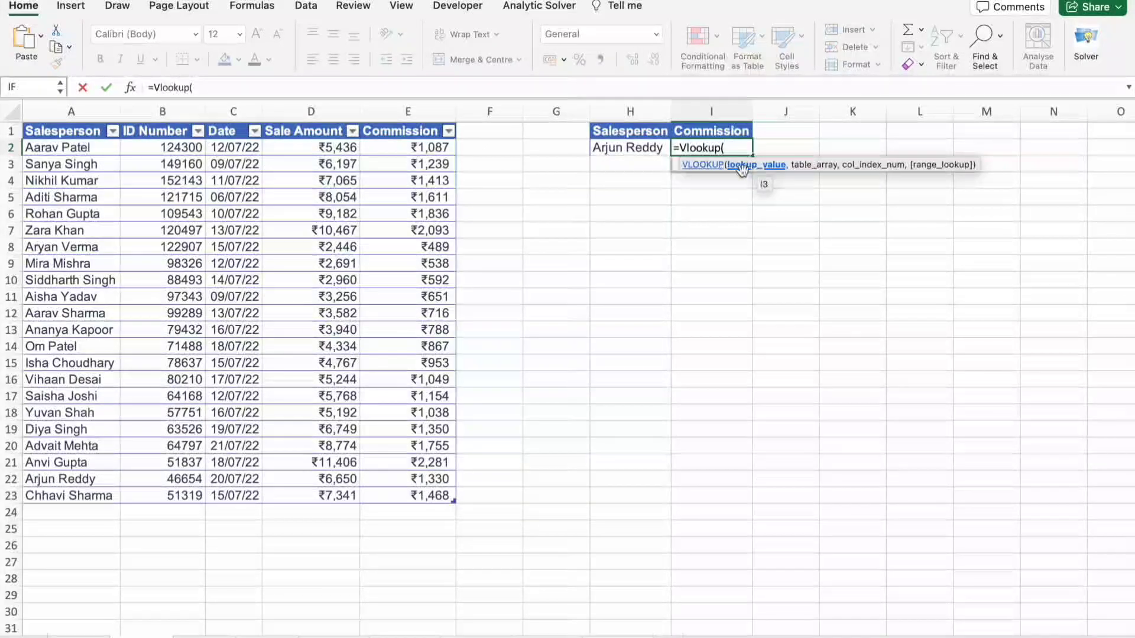
{"action": "left_click", "coordinate": [650, 149]}
{"action": "type", "text": ","}
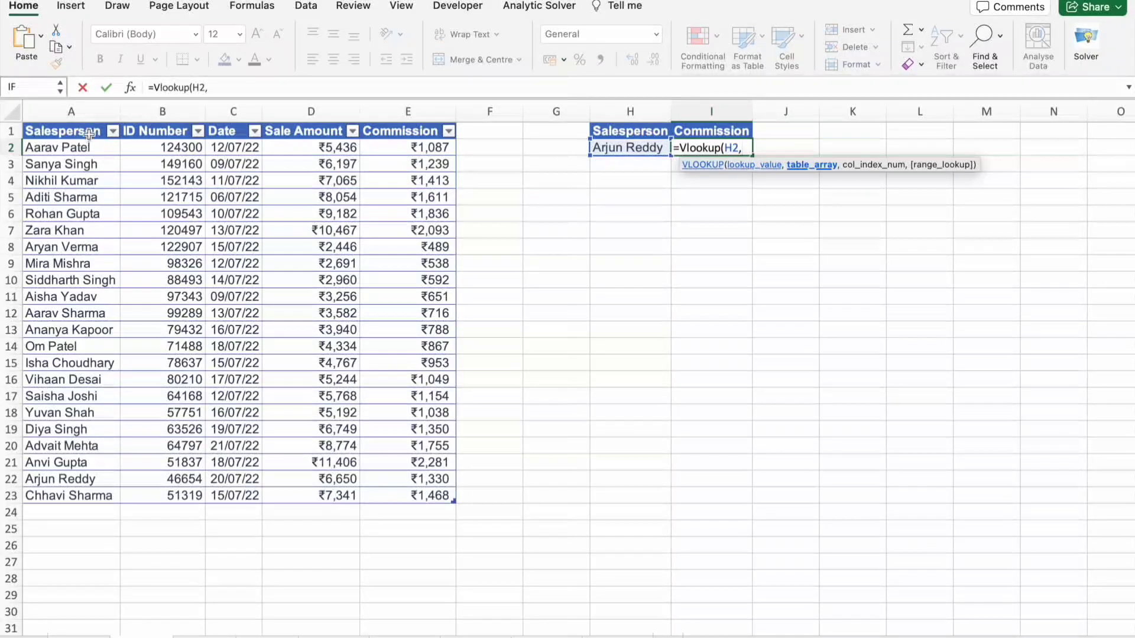
{"action": "left_click_drag", "start_coordinate": [86, 132], "coordinate": [417, 497]}
{"action": "type", "text": ",5"}
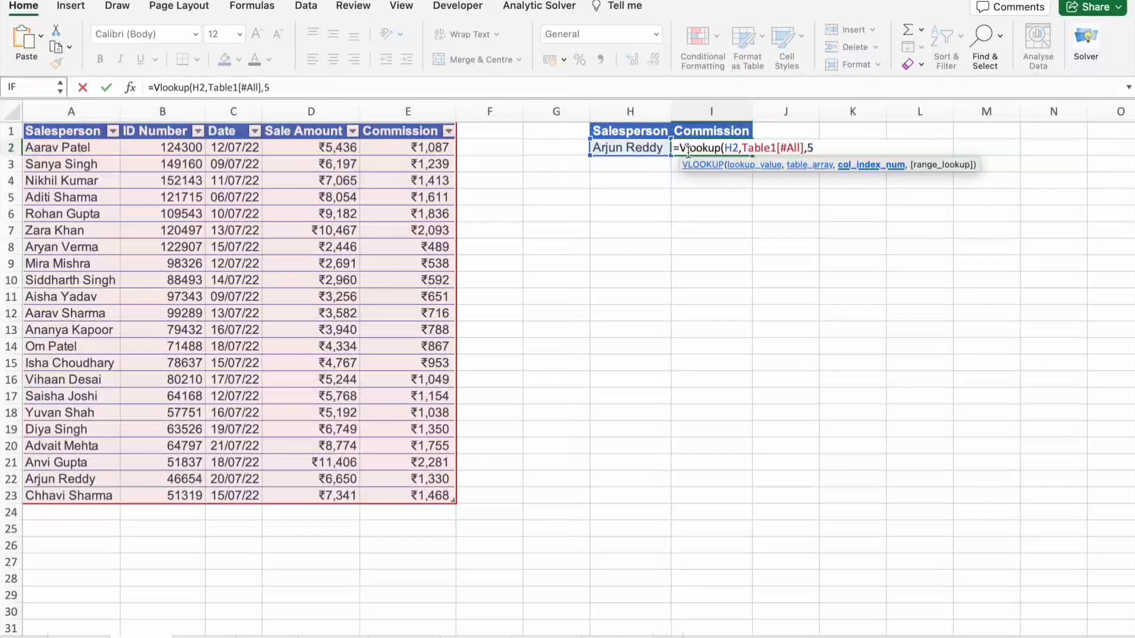
{"action": "type", "text": ","}
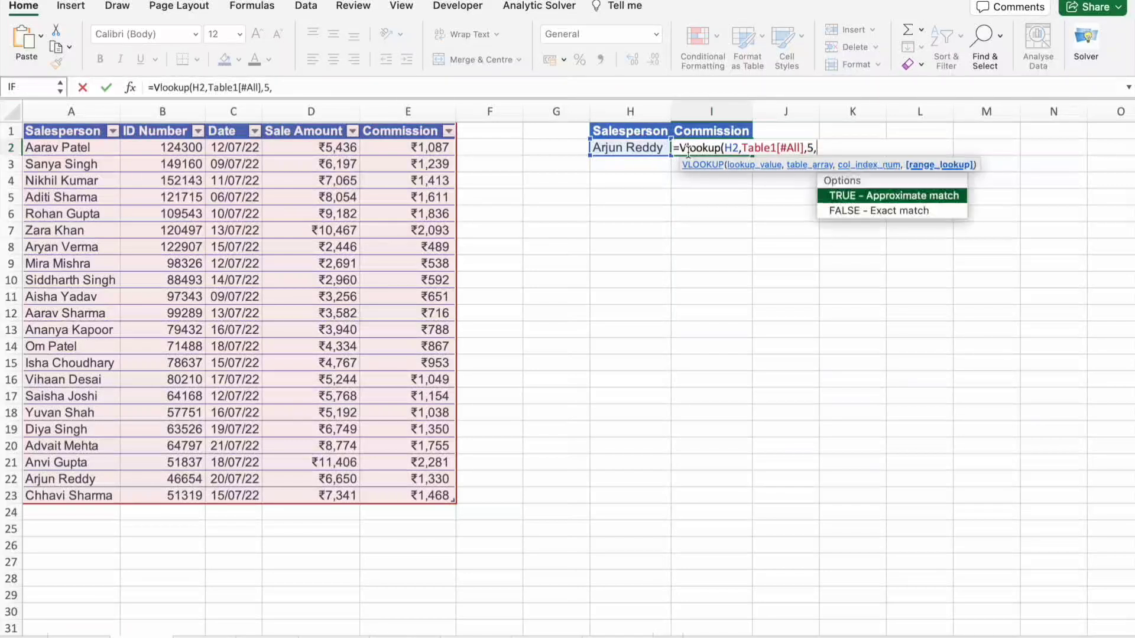
{"action": "key", "text": "Down"}
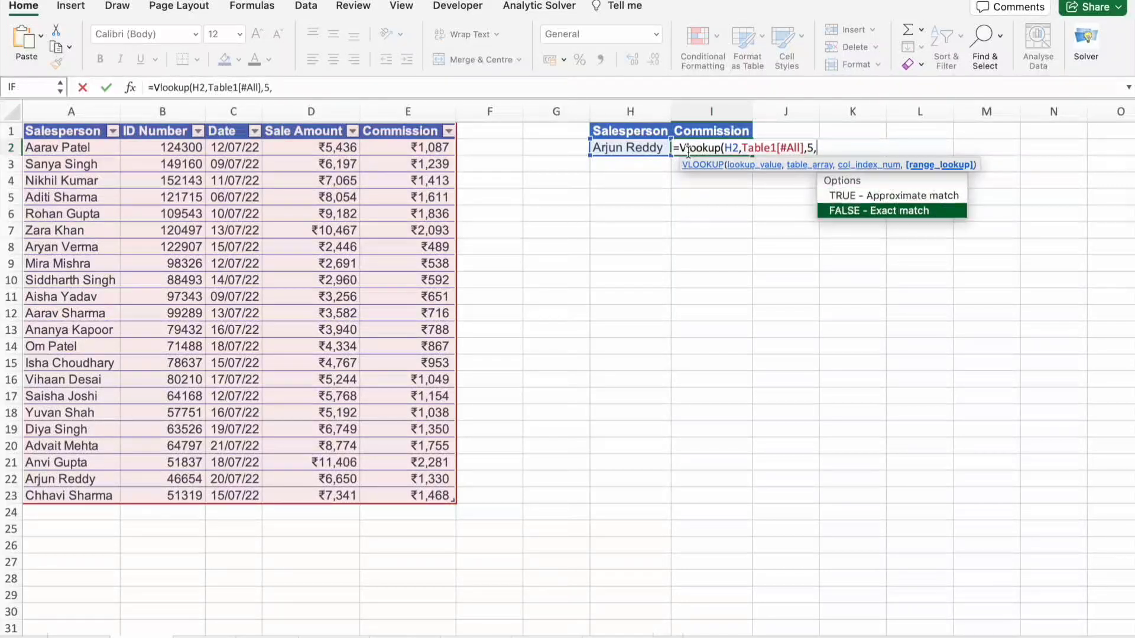
{"action": "key", "text": "Return"}
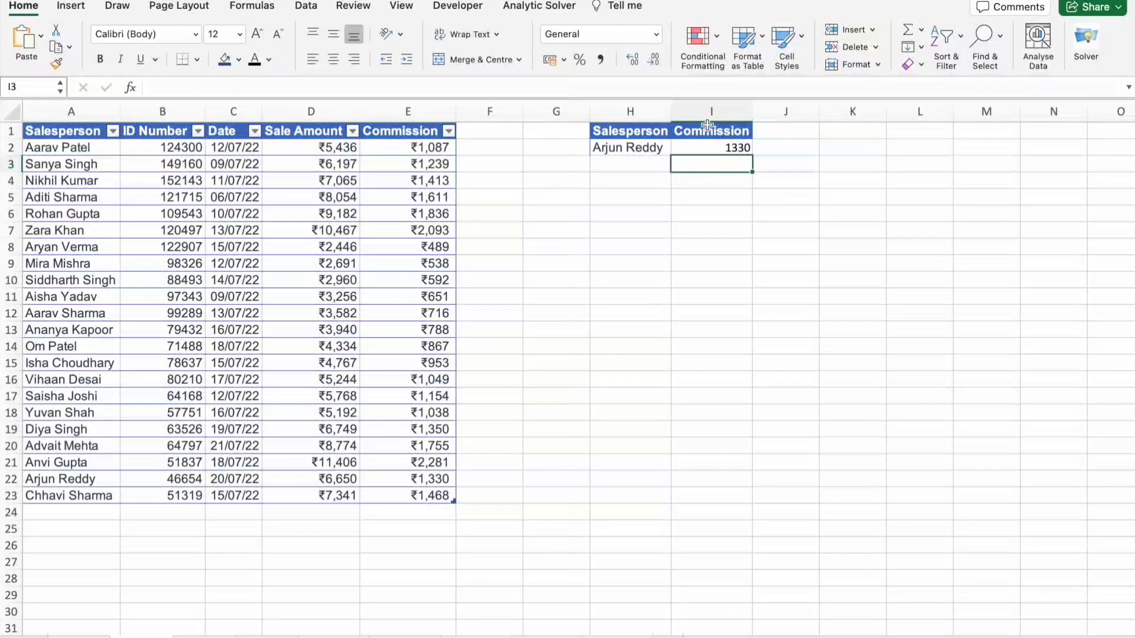
Step: Compare the VLOOKUP in I2 with Arjun Reddy's table row to confirm the 1330 commission
{"action": "left_click", "coordinate": [654, 155]}
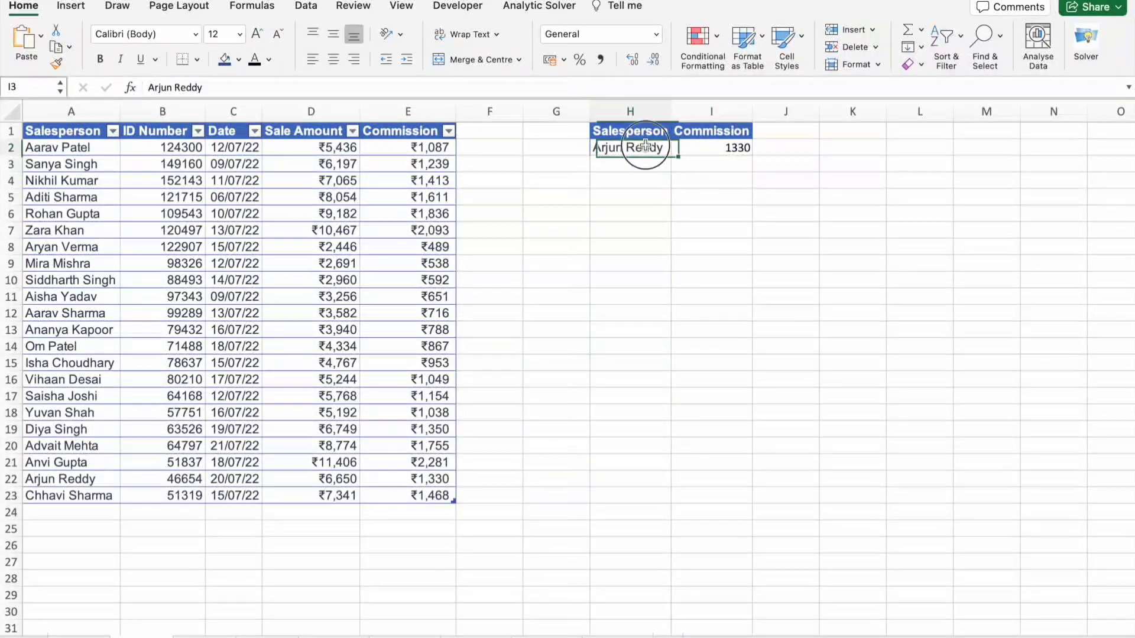
{"action": "left_click", "coordinate": [742, 144]}
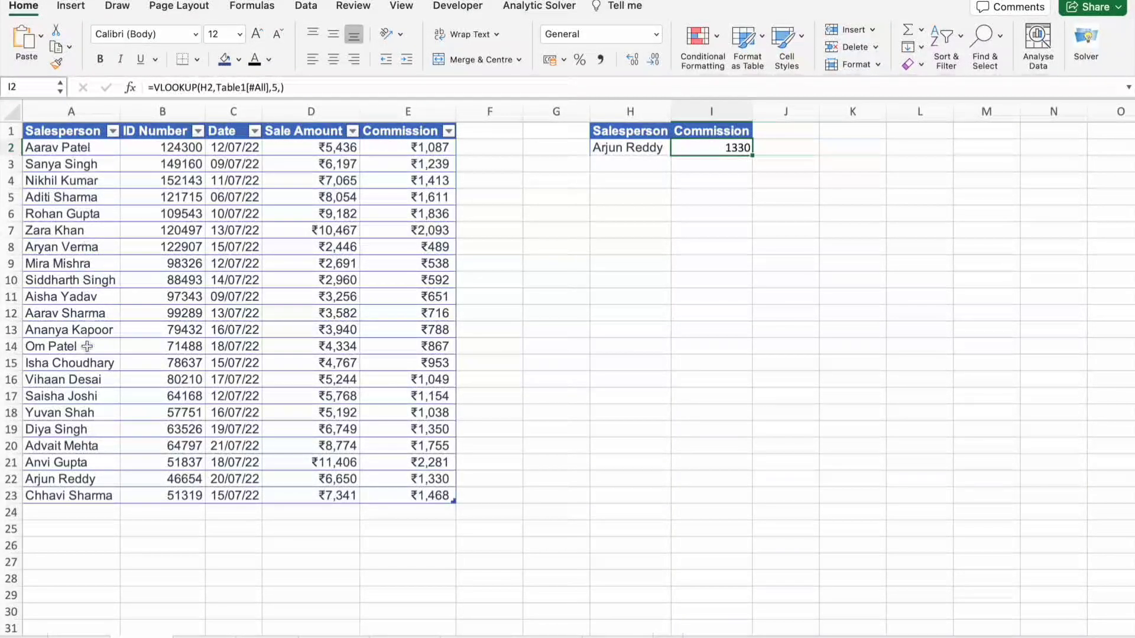
{"action": "left_click_drag", "start_coordinate": [76, 488], "coordinate": [446, 479]}
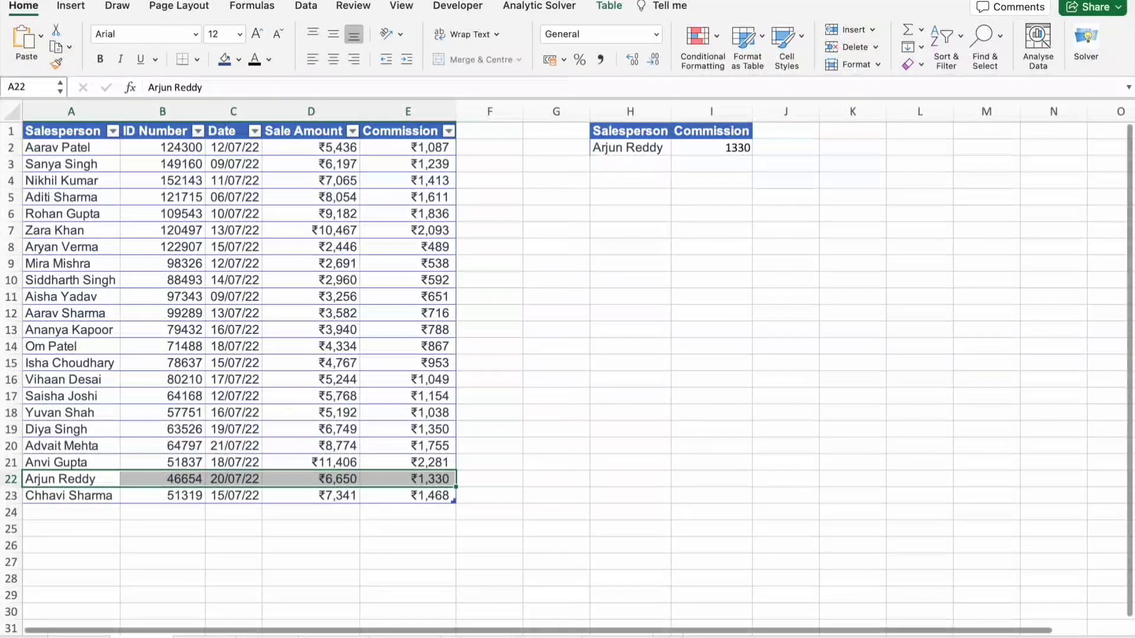
{"action": "left_click", "coordinate": [209, 635]}
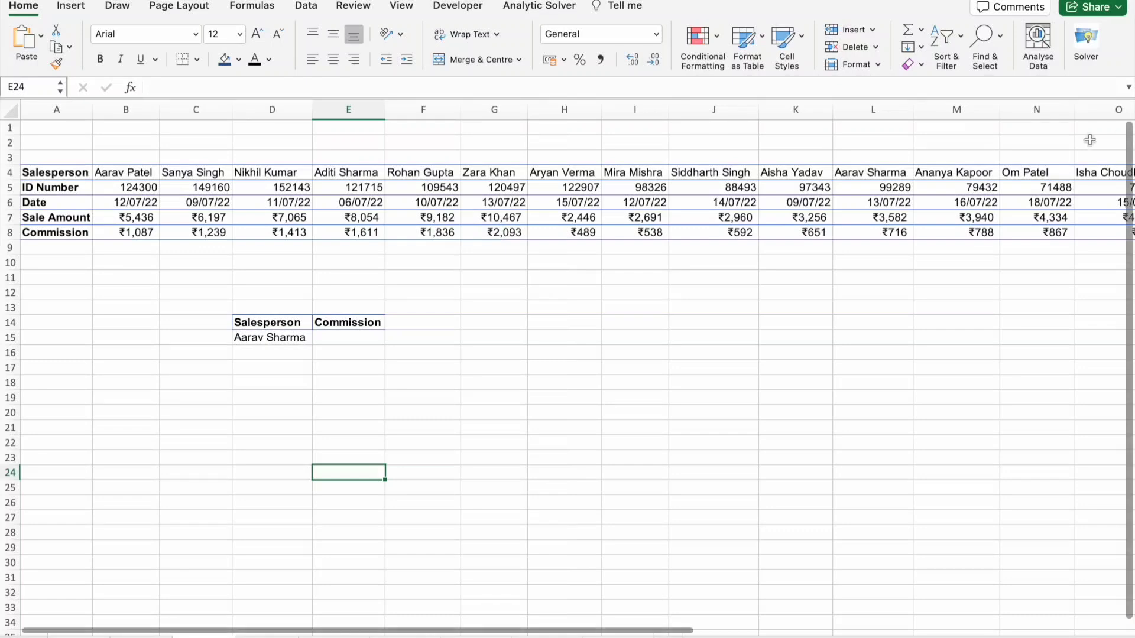
{"action": "left_click_drag", "start_coordinate": [71, 173], "coordinate": [1124, 237]}
{"action": "left_click", "coordinate": [125, 278]}
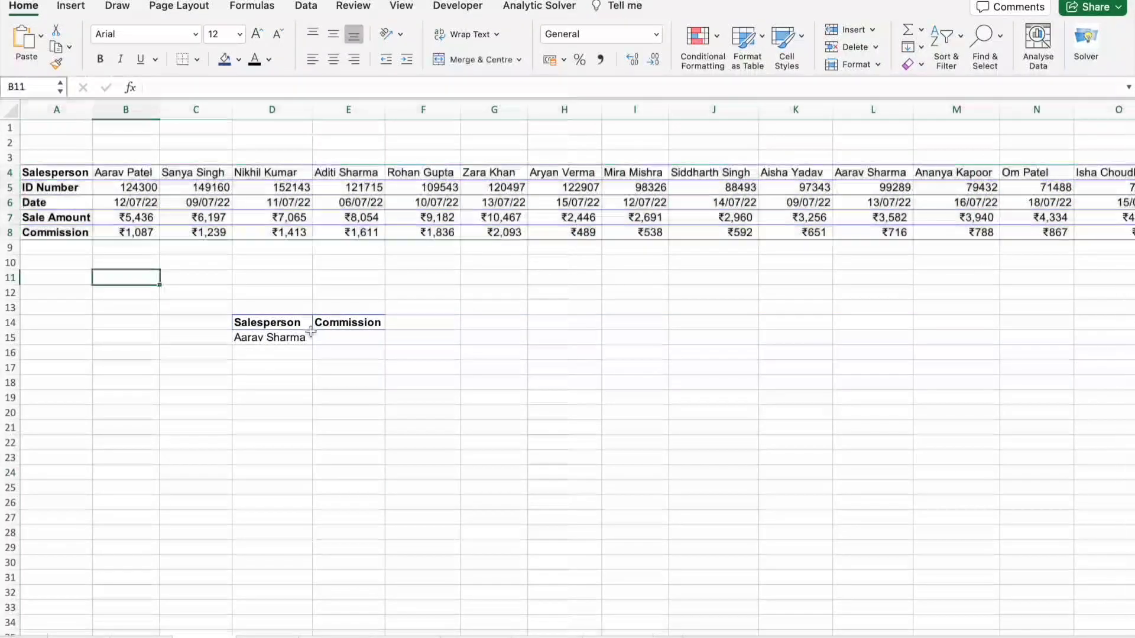
{"action": "left_click", "coordinate": [269, 341]}
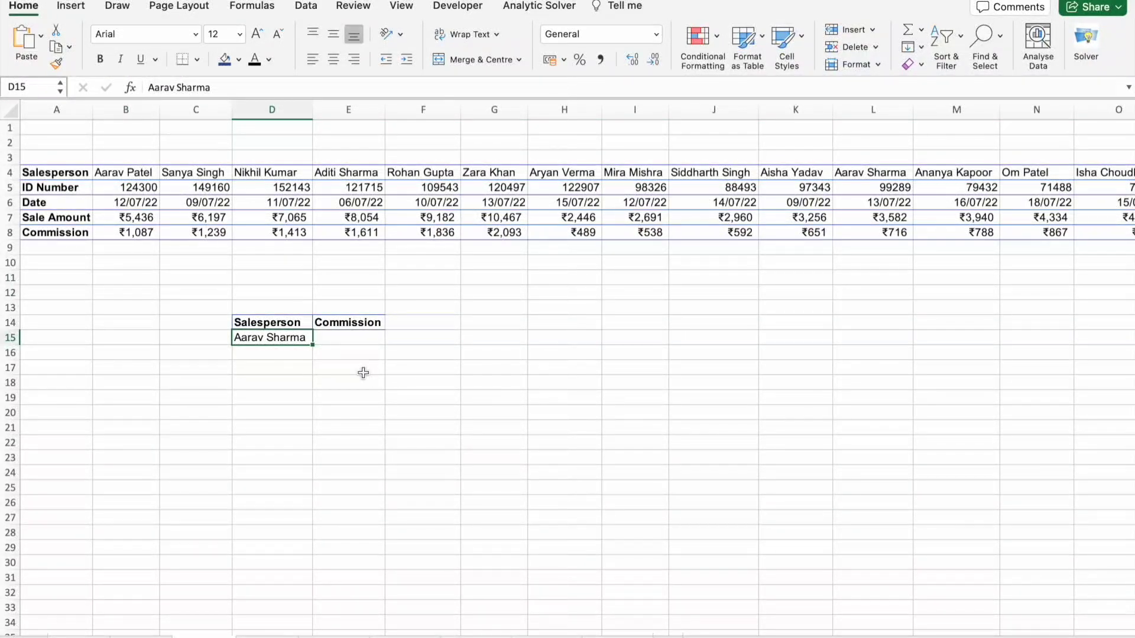
Step: Start an HLOOKUP in E15 using D15 as the lookup value and the whole transposed table
{"action": "left_click", "coordinate": [358, 345]}
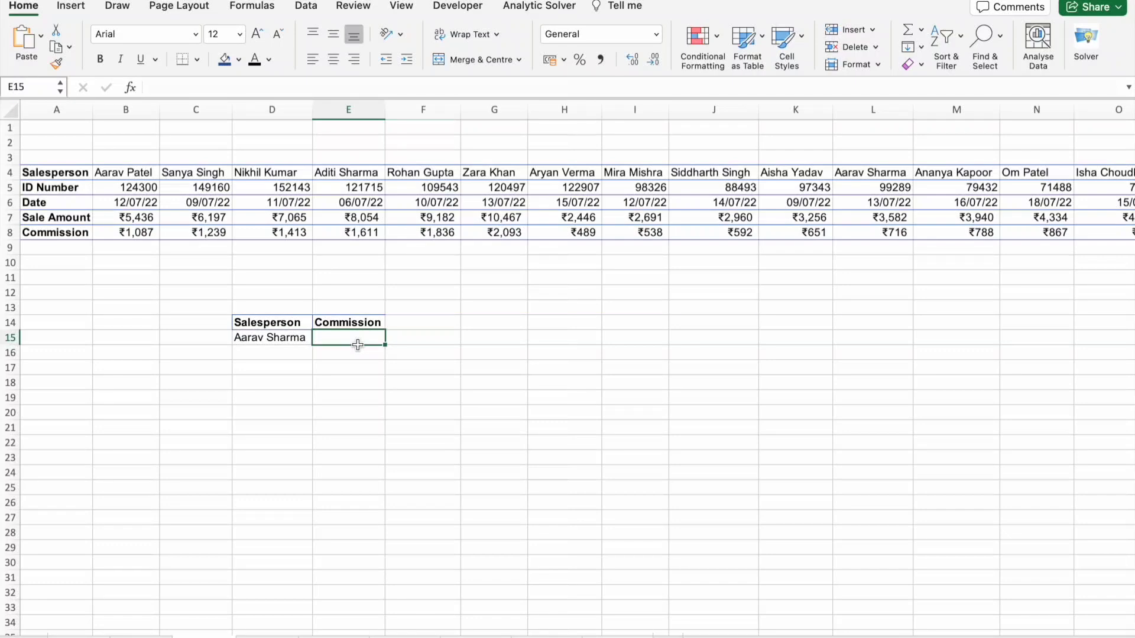
{"action": "type", "text": "="}
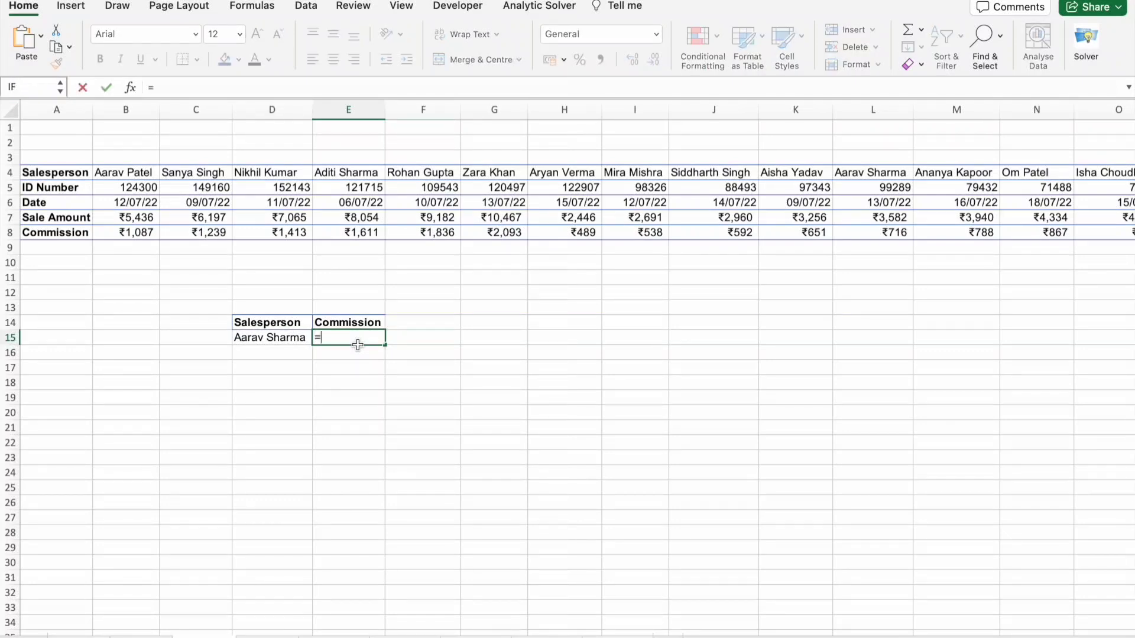
{"action": "type", "text": "H"}
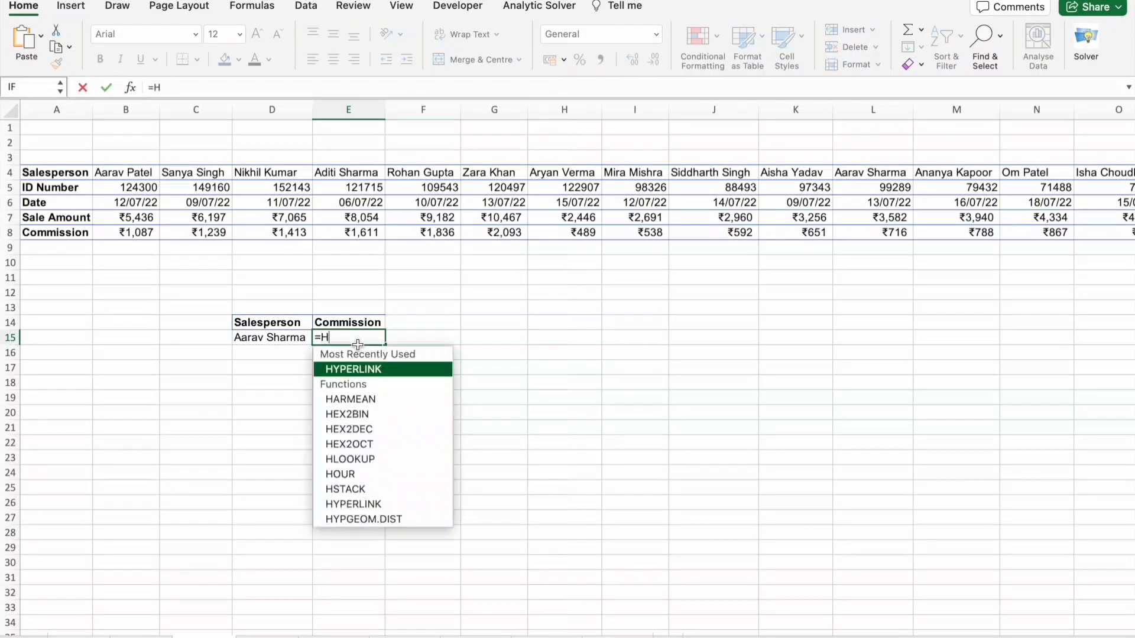
{"action": "type", "text": "L"}
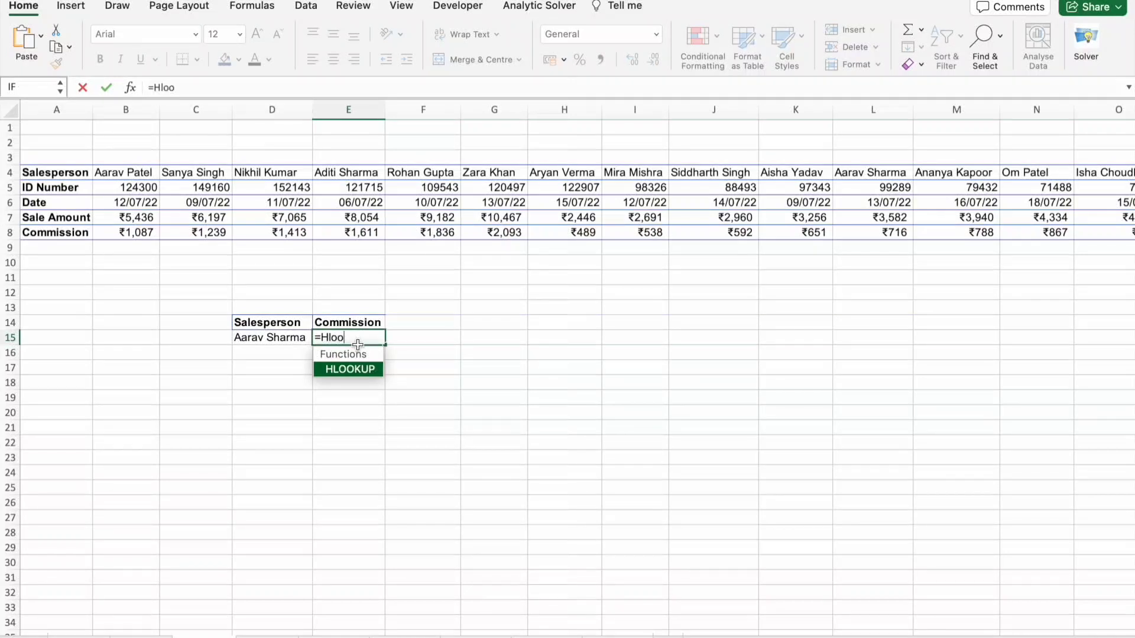
{"action": "type", "text": "oo"}
{"action": "key", "text": "Tab"}
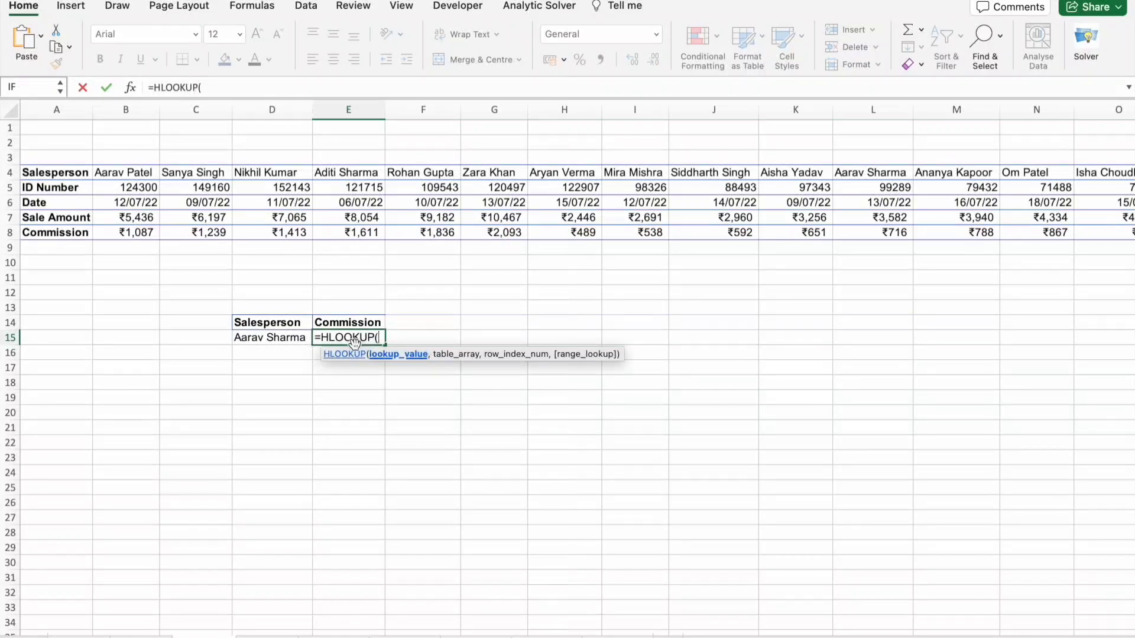
{"action": "left_click", "coordinate": [297, 339]}
{"action": "type", "text": ","}
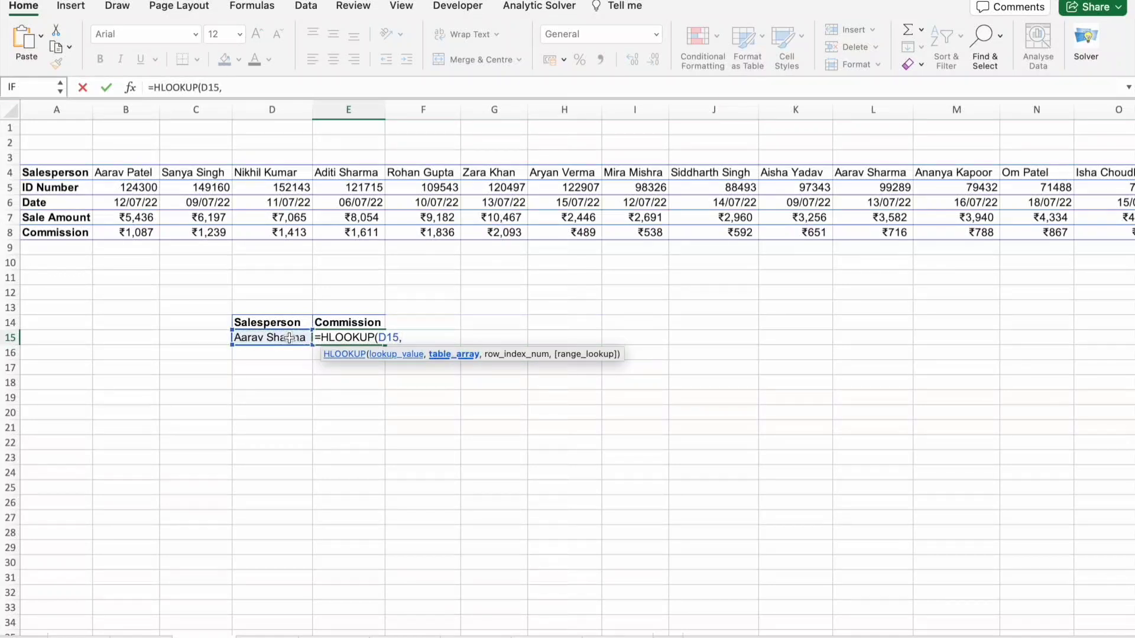
{"action": "left_click_drag", "start_coordinate": [67, 170], "coordinate": [155, 234]}
{"action": "key", "text": "ctrl+shift+Right"}
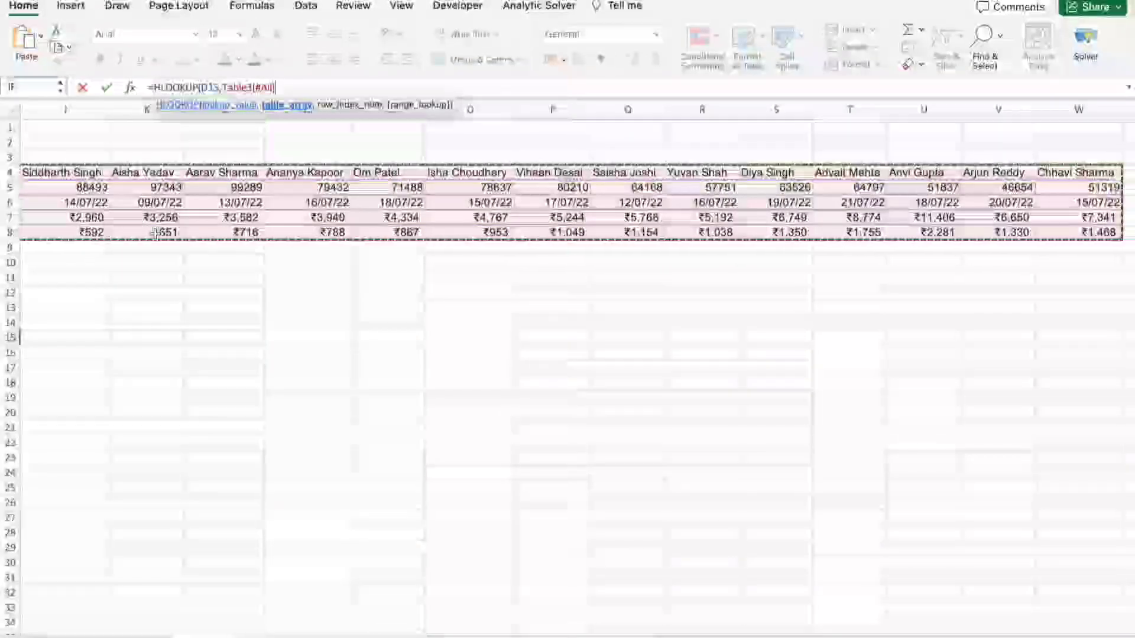
Step: Finish the HLOOKUP with row 5 and FALSE exact match so E15 returns 716
{"action": "type", "text": ","}
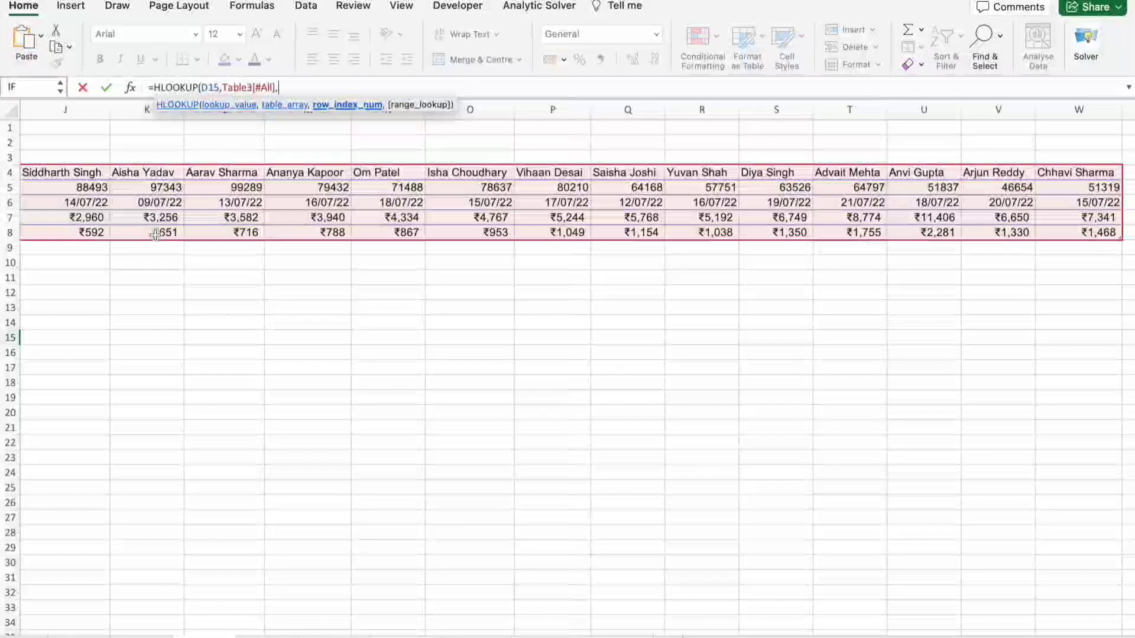
{"action": "scroll", "coordinate": [149, 470], "scroll_direction": "left", "scroll_amount": 10}
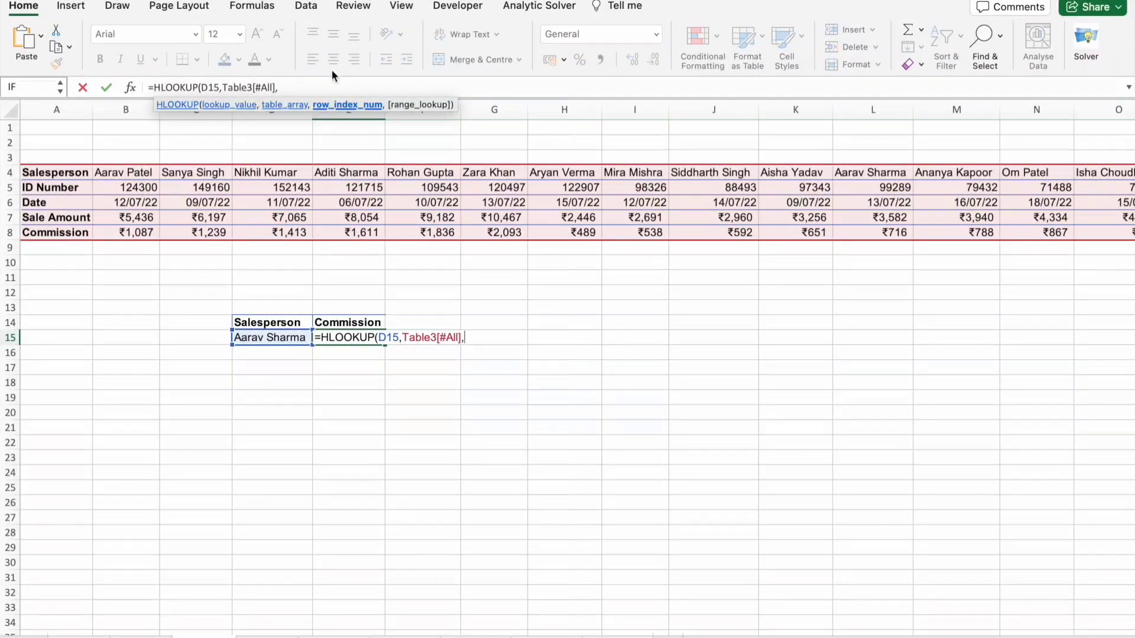
{"action": "left_click", "coordinate": [289, 88]}
{"action": "type", "text": "5,"}
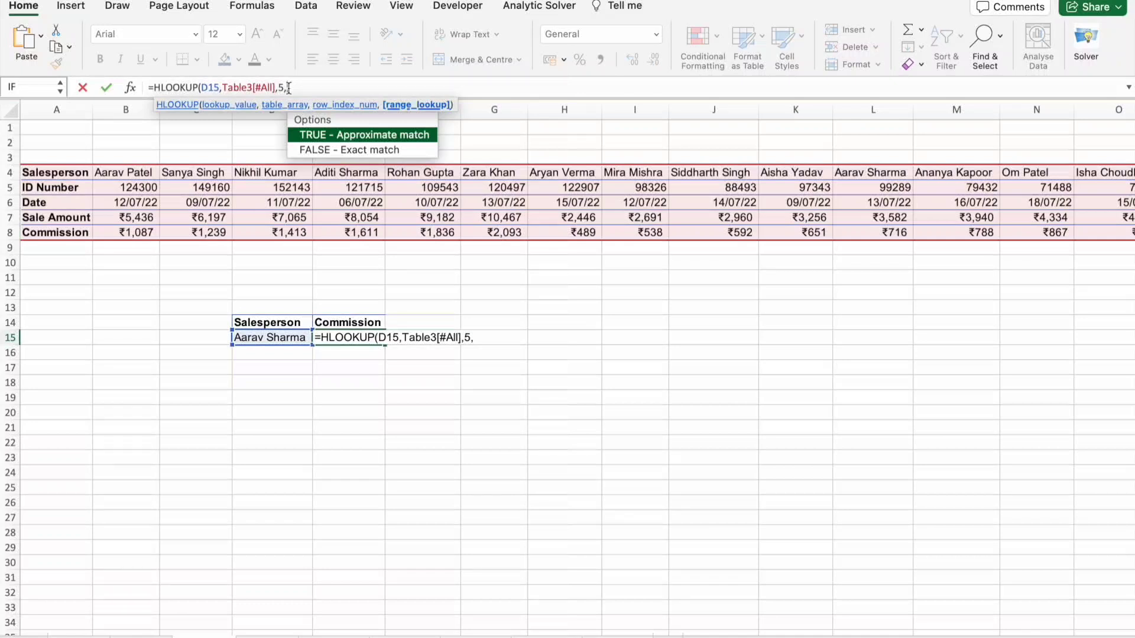
{"action": "key", "text": "Down"}
{"action": "key", "text": "Return"}
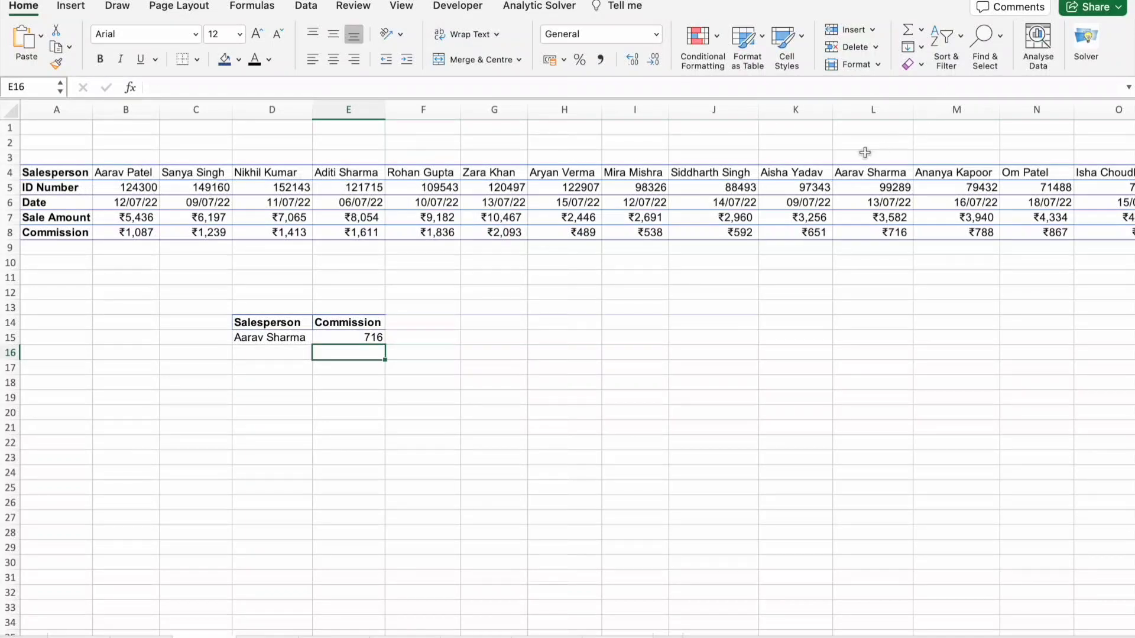
{"action": "left_click_drag", "start_coordinate": [885, 172], "coordinate": [886, 233]}
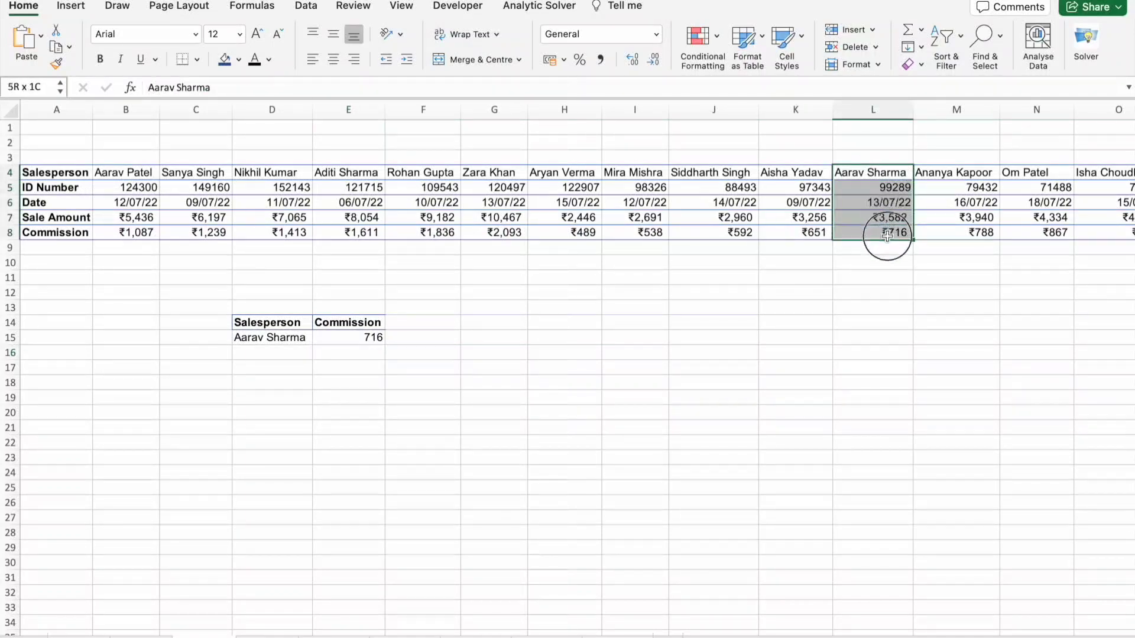
{"action": "left_click", "coordinate": [331, 341]}
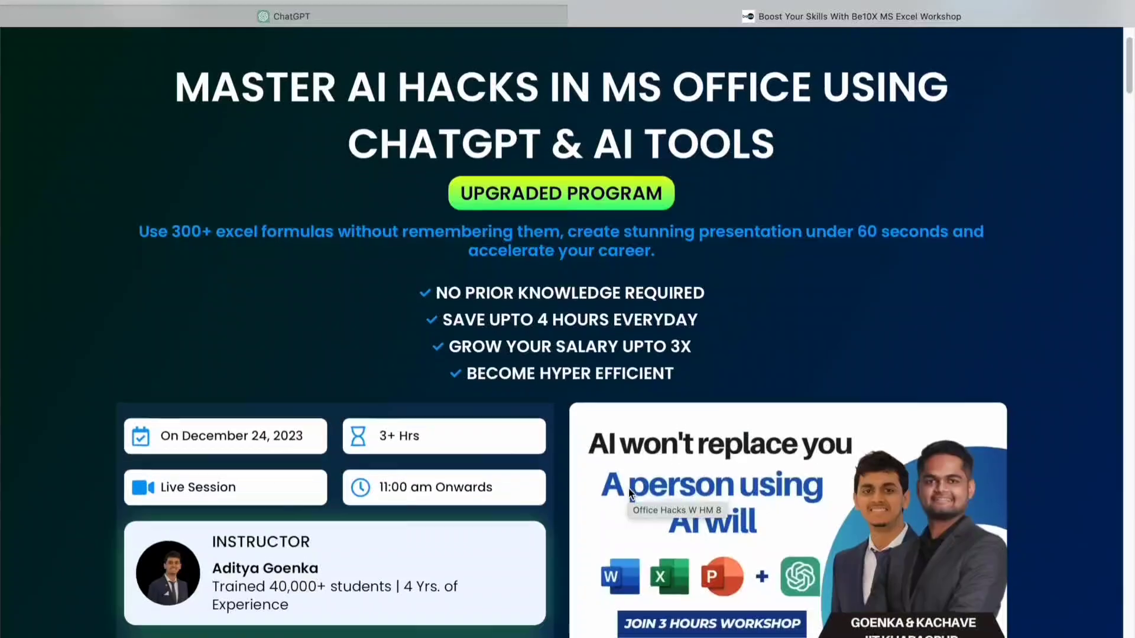
Step: Scroll down the Be10X workshop page past the course cards and bonuses to the testimonials
{"action": "scroll", "coordinate": [629, 494], "scroll_direction": "down", "scroll_amount": 2}
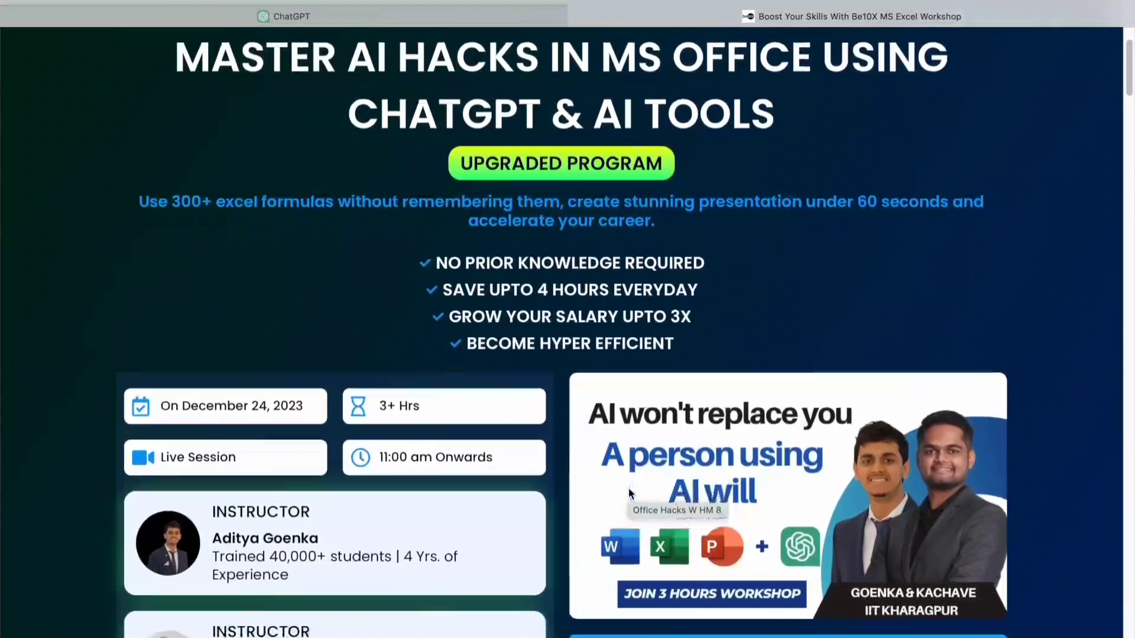
{"action": "scroll", "coordinate": [629, 491], "scroll_direction": "down", "scroll_amount": 5}
{"action": "scroll", "coordinate": [629, 488], "scroll_direction": "down", "scroll_amount": 10}
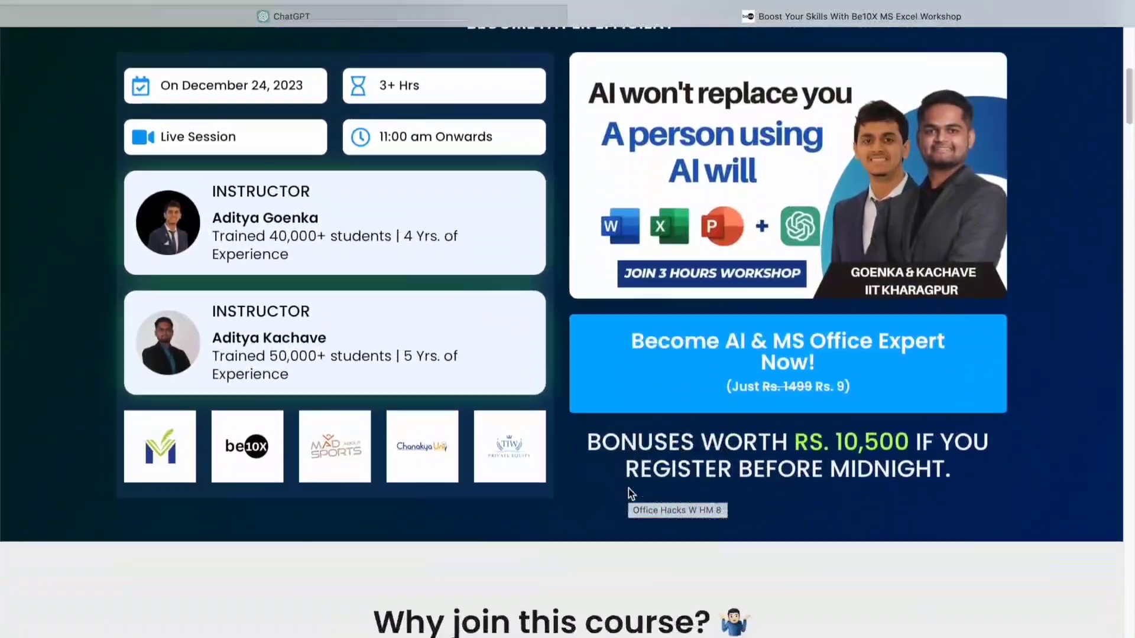
{"action": "scroll", "coordinate": [628, 491], "scroll_direction": "down", "scroll_amount": 12}
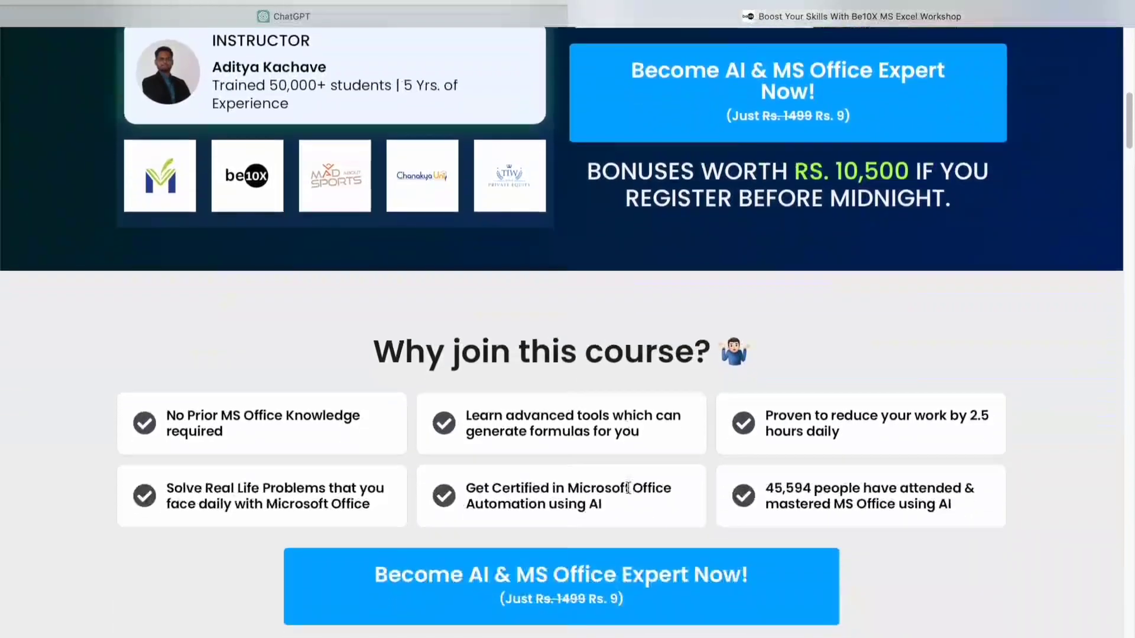
{"action": "scroll", "coordinate": [629, 488], "scroll_direction": "down", "scroll_amount": 12}
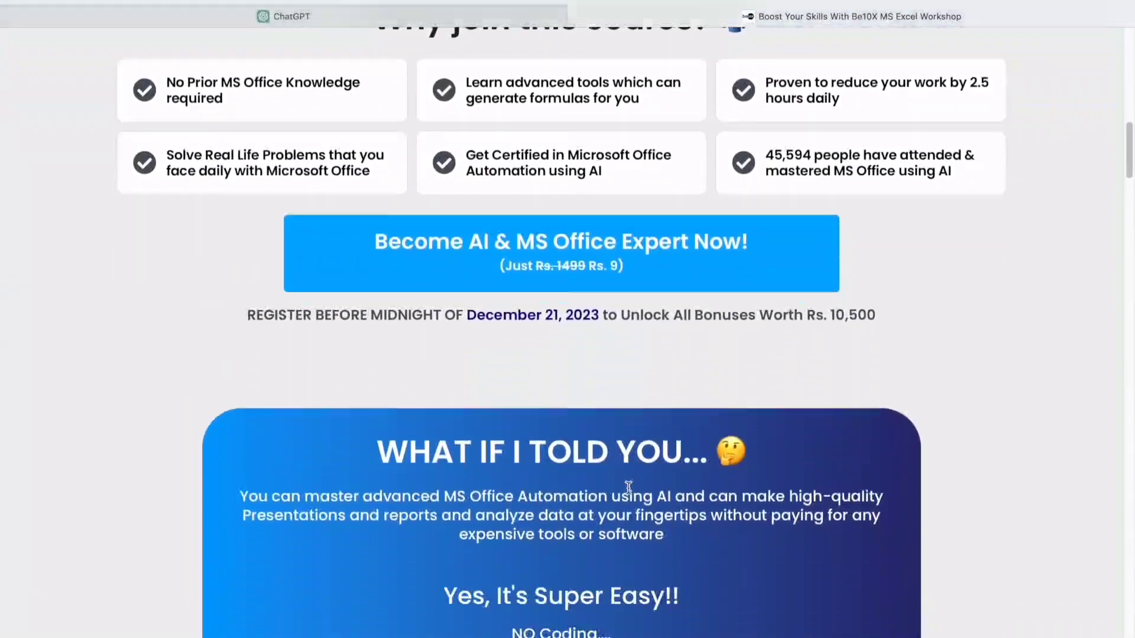
{"action": "scroll", "coordinate": [628, 488], "scroll_direction": "down", "scroll_amount": 17}
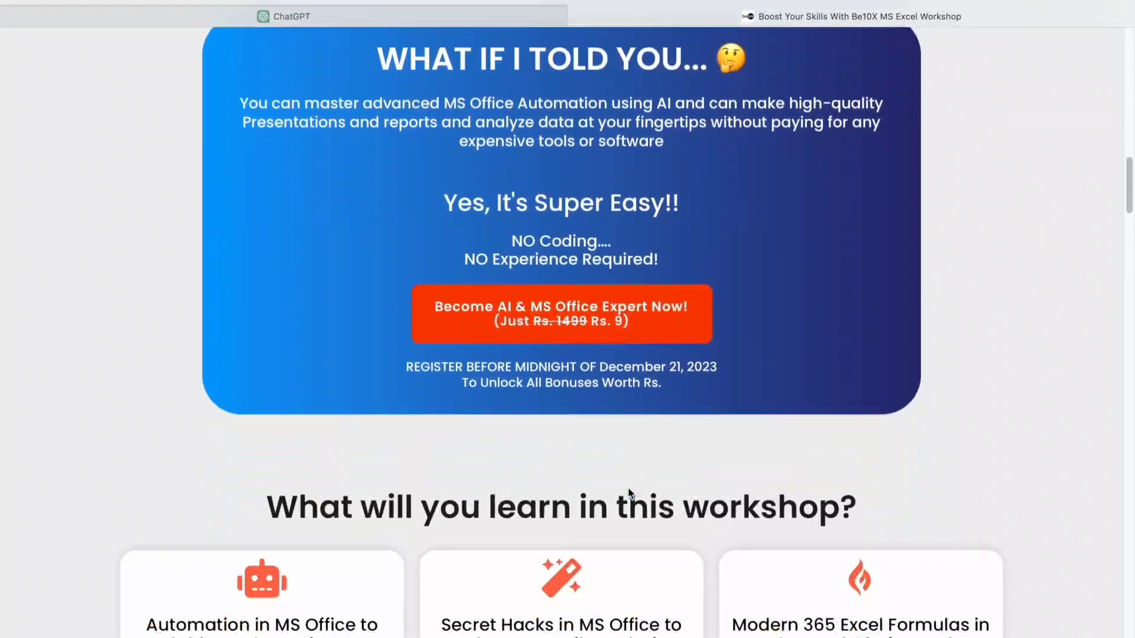
{"action": "scroll", "coordinate": [629, 492], "scroll_direction": "down", "scroll_amount": 15}
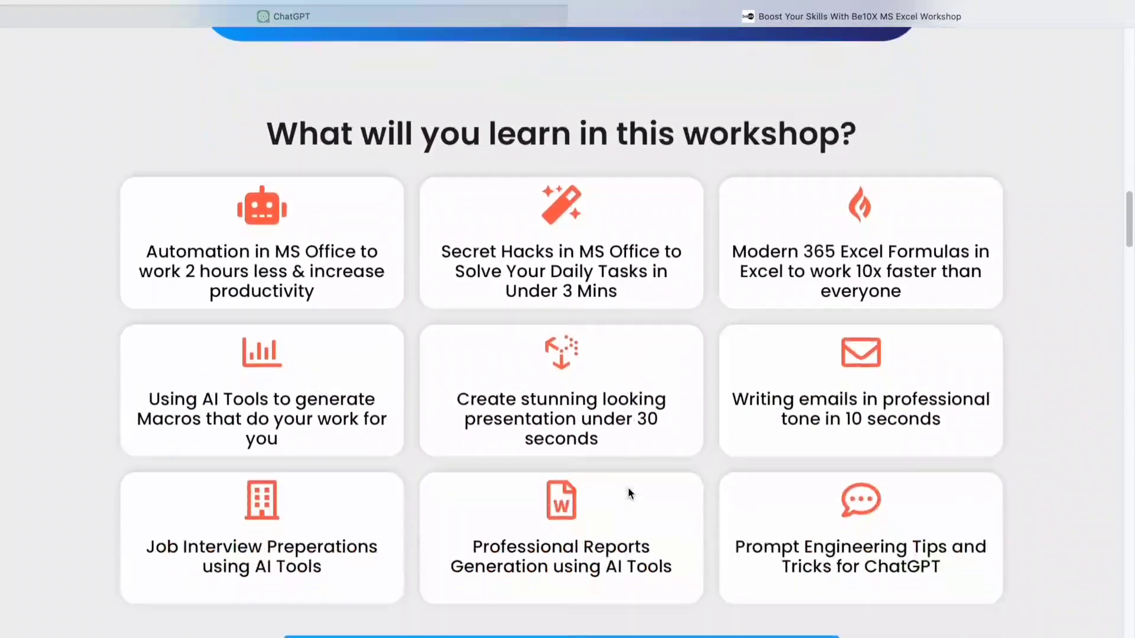
{"action": "scroll", "coordinate": [628, 490], "scroll_direction": "down", "scroll_amount": 6}
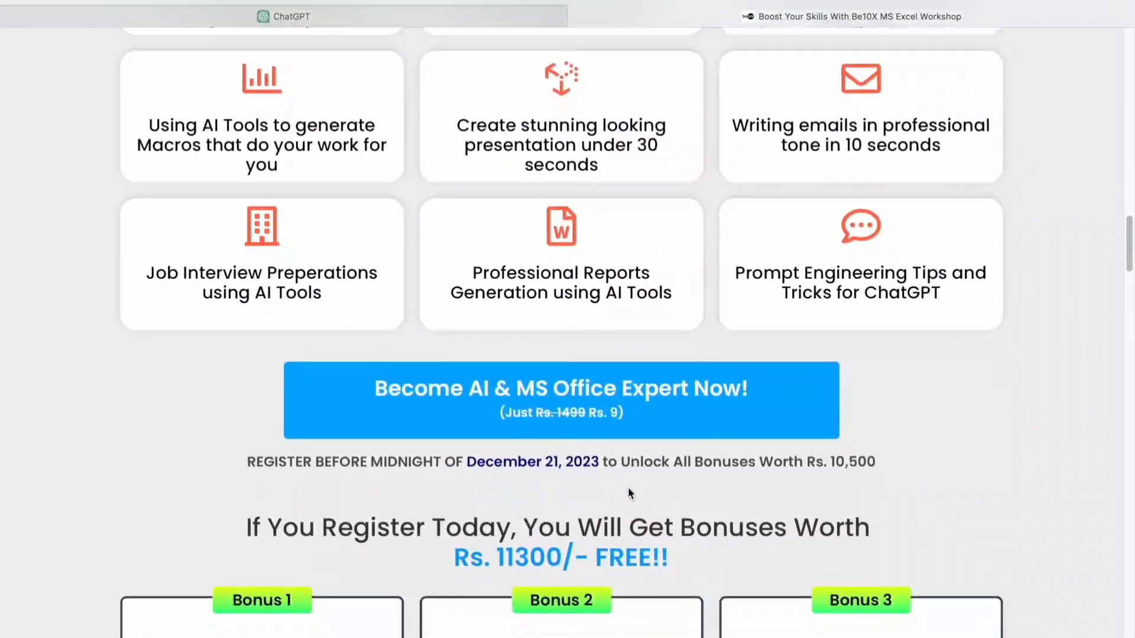
{"action": "scroll", "coordinate": [628, 491], "scroll_direction": "down", "scroll_amount": 9}
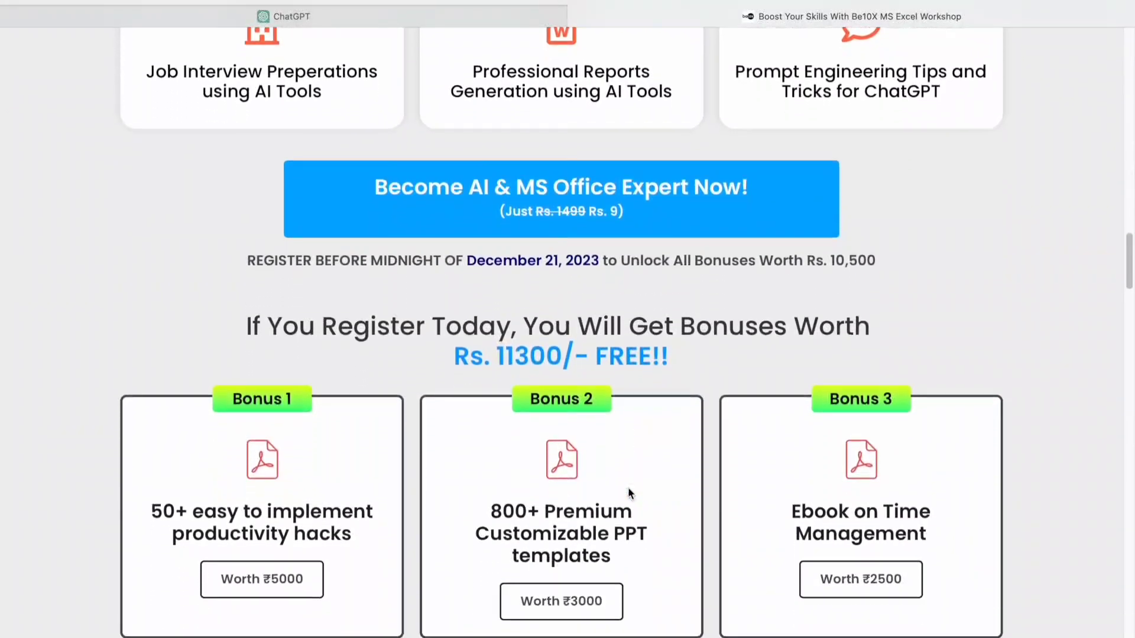
{"action": "scroll", "coordinate": [628, 492], "scroll_direction": "down", "scroll_amount": 6}
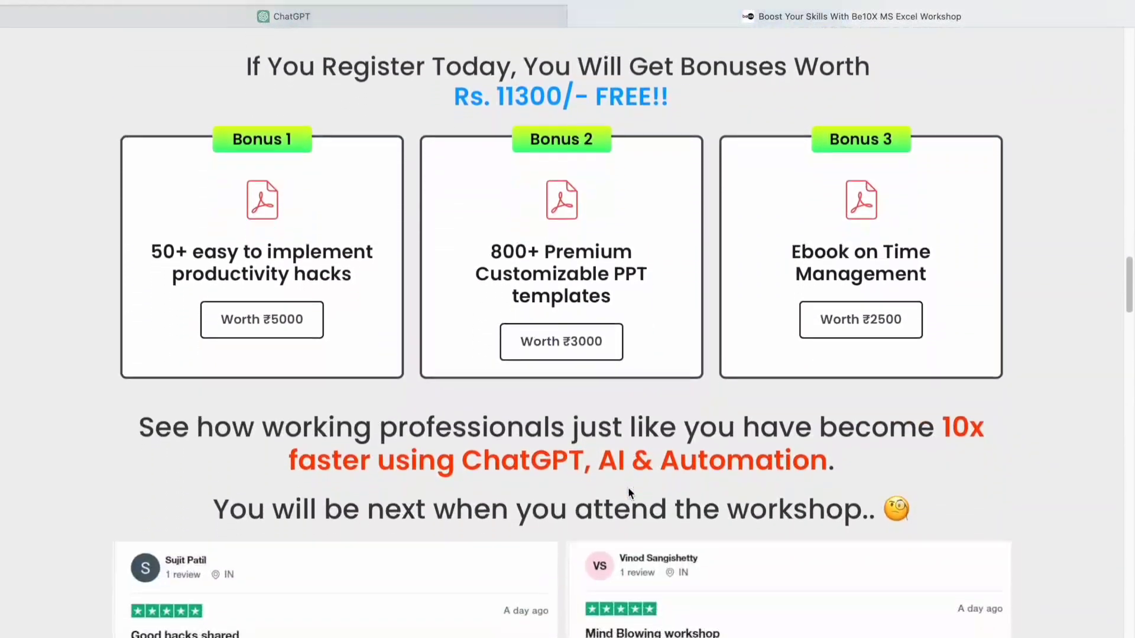
{"action": "scroll", "coordinate": [628, 487], "scroll_direction": "down", "scroll_amount": 6}
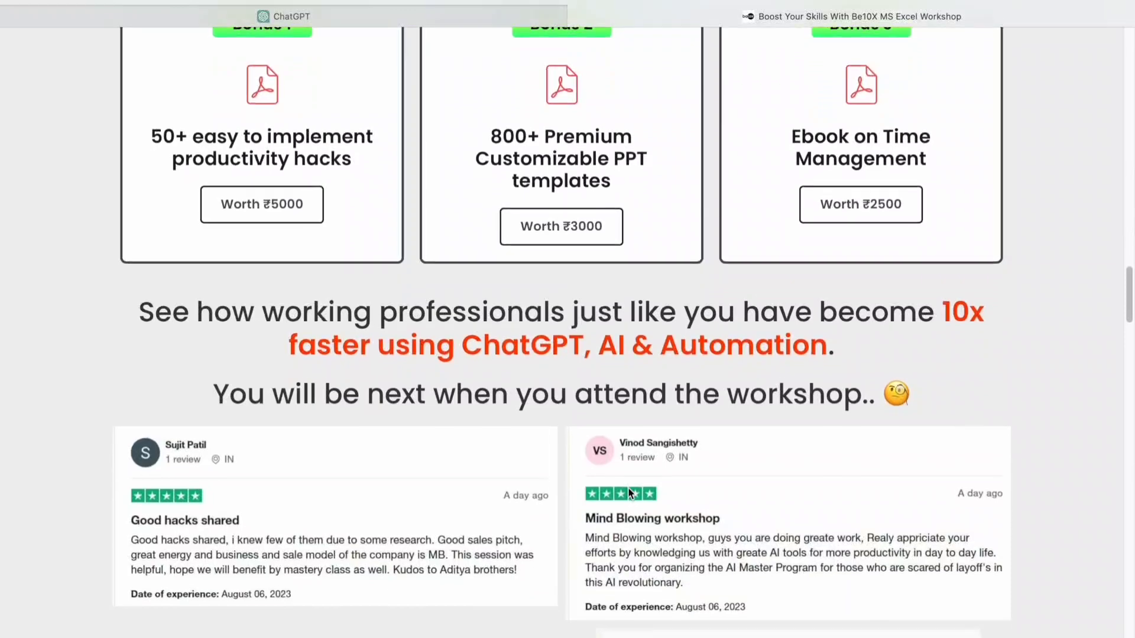
{"action": "scroll", "coordinate": [628, 492], "scroll_direction": "down", "scroll_amount": 12}
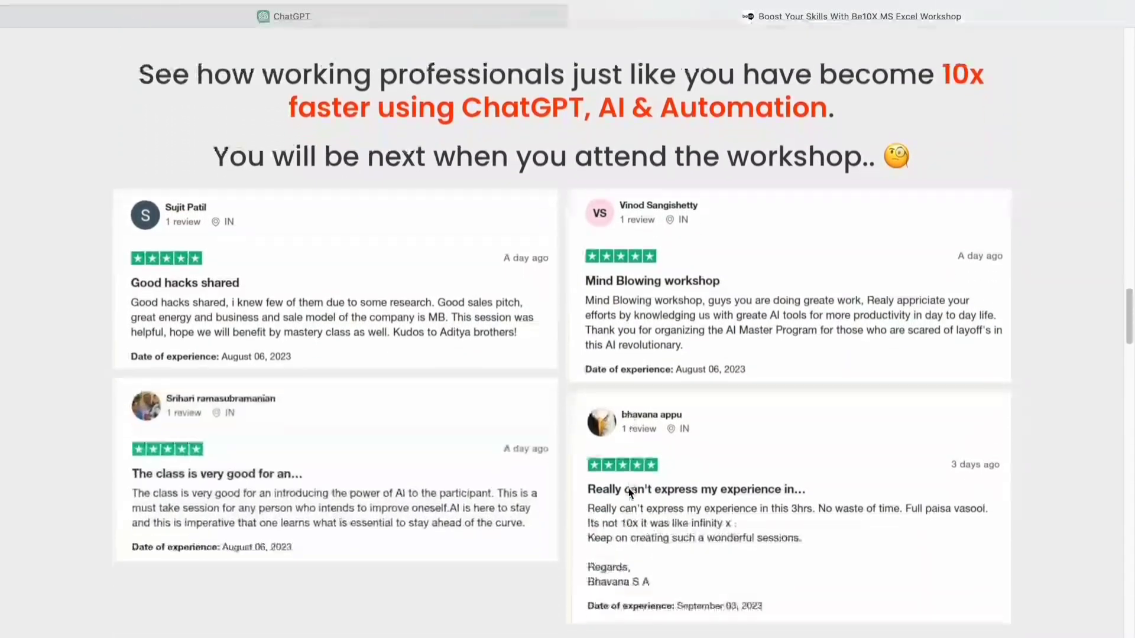
{"action": "scroll", "coordinate": [628, 494], "scroll_direction": "down", "scroll_amount": 8}
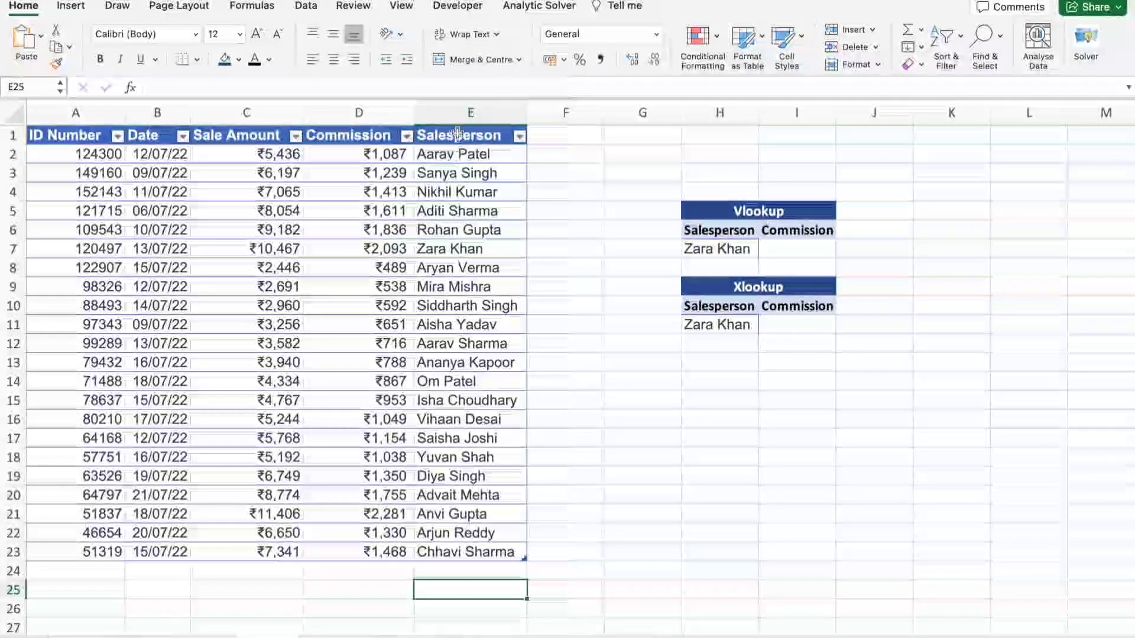
Step: In I7, enter an exact-match VLOOKUP of Zara Khan (H7) over the whole sales table, returning #N/A
{"action": "left_click_drag", "start_coordinate": [463, 136], "coordinate": [452, 551]}
{"action": "left_click", "coordinate": [623, 488]}
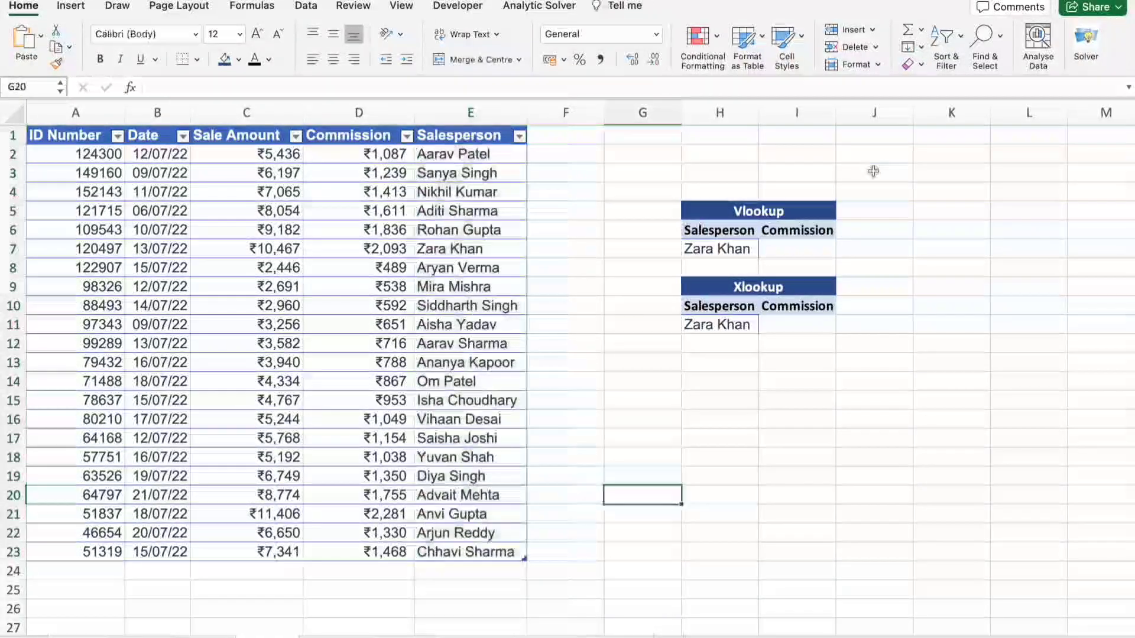
{"action": "left_click", "coordinate": [779, 249]}
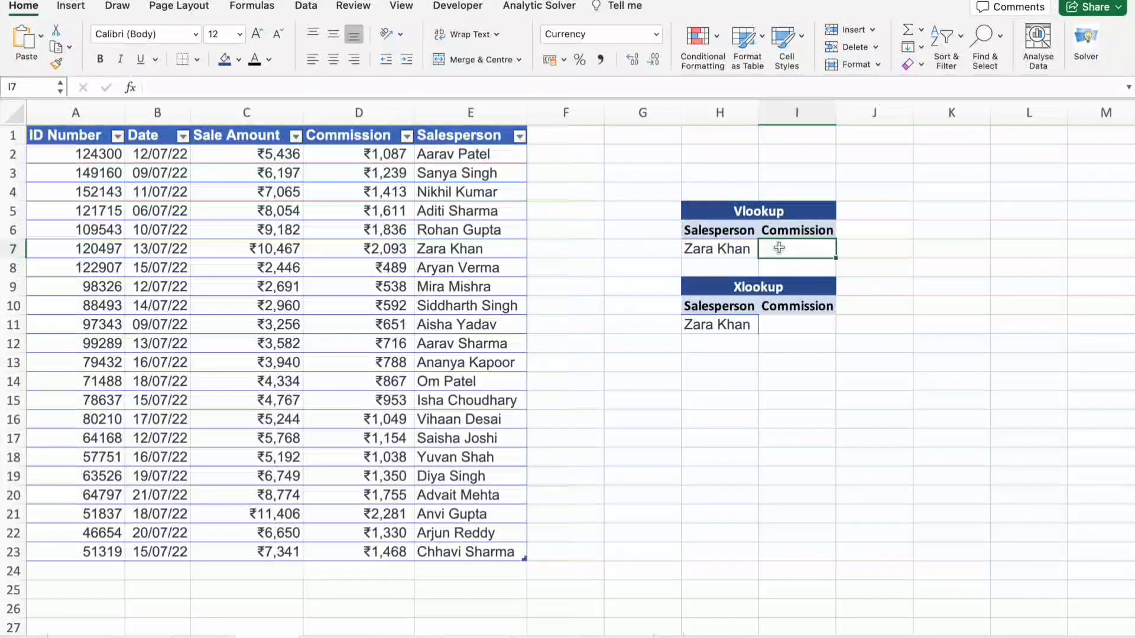
{"action": "type", "text": "="}
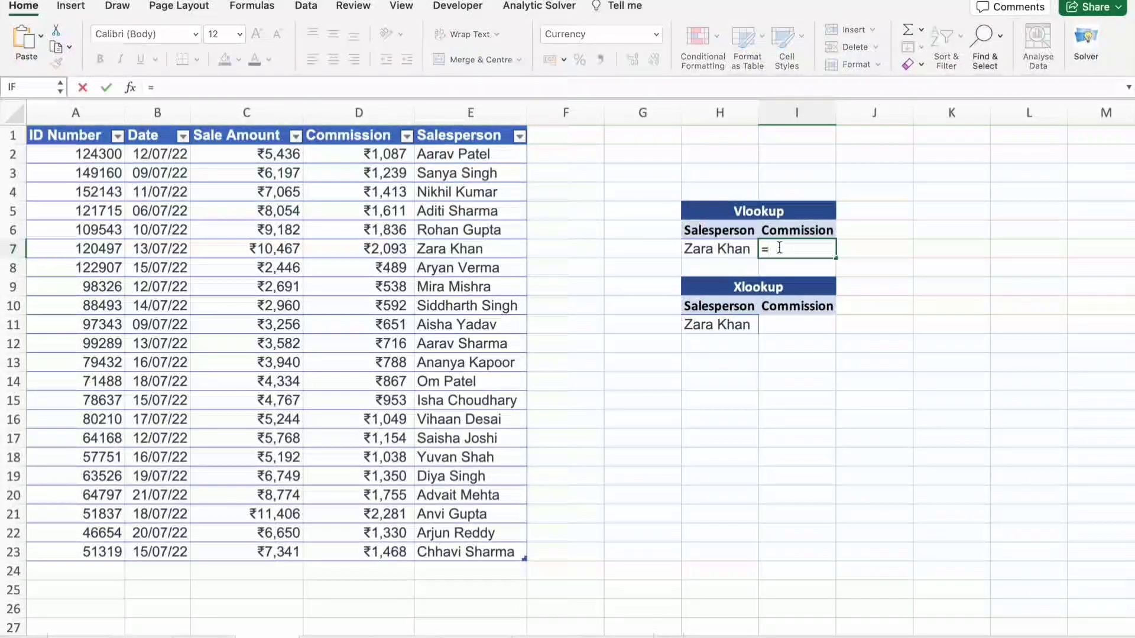
{"action": "type", "text": "VLOOKUP("}
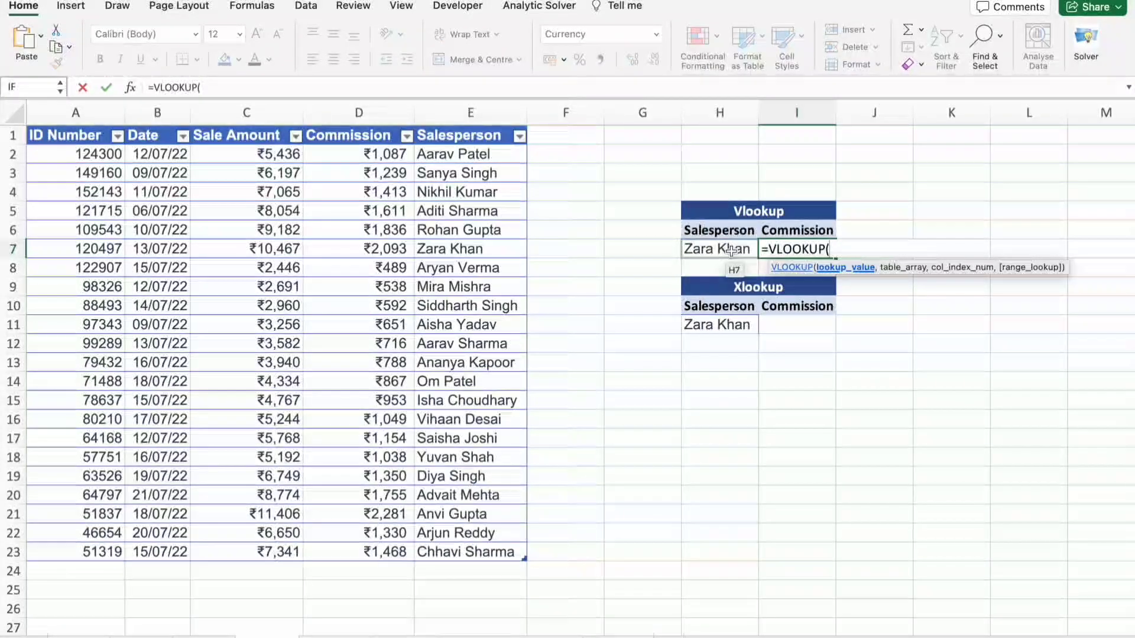
{"action": "left_click", "coordinate": [731, 250]}
{"action": "type", "text": ","}
{"action": "left_click_drag", "start_coordinate": [93, 137], "coordinate": [490, 552]}
{"action": "type", "text": ","}
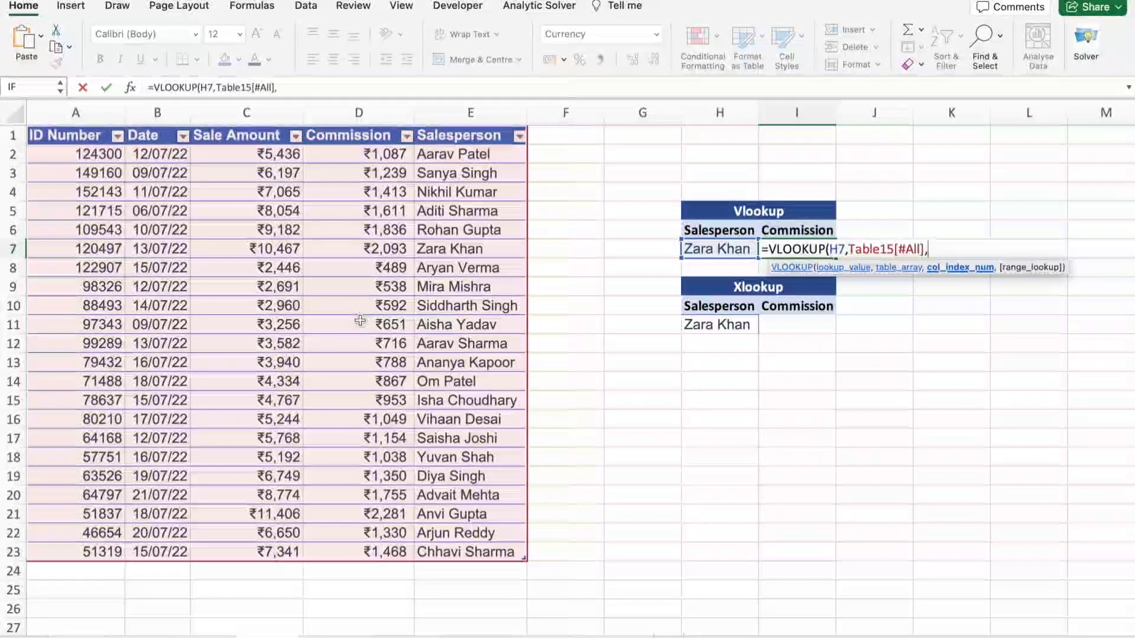
{"action": "type", "text": "4"}
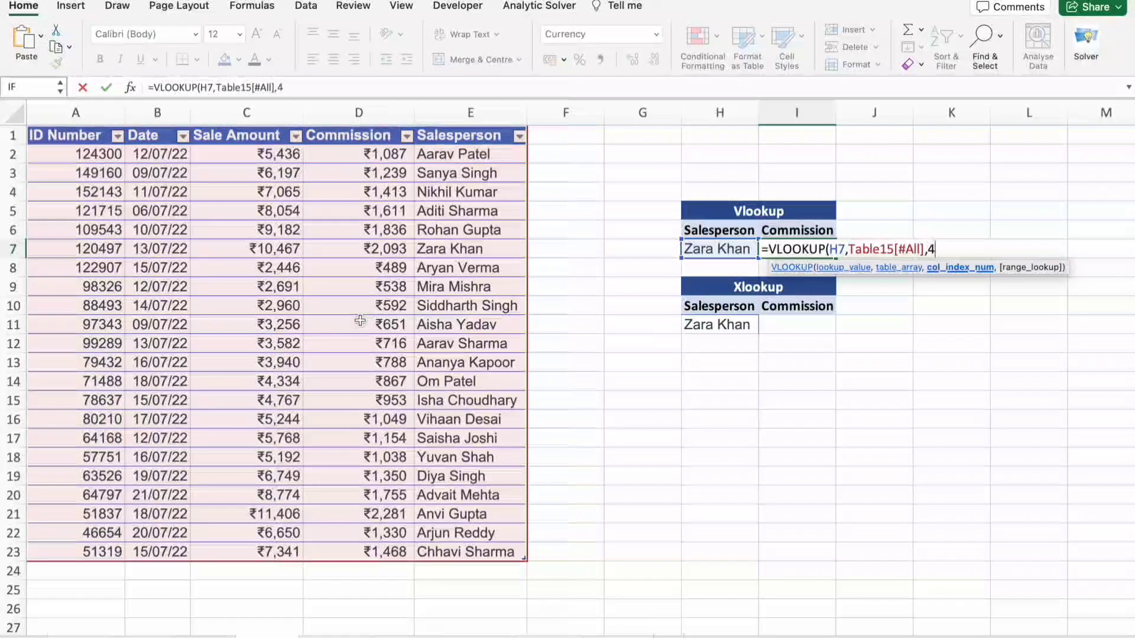
{"action": "type", "text": ","}
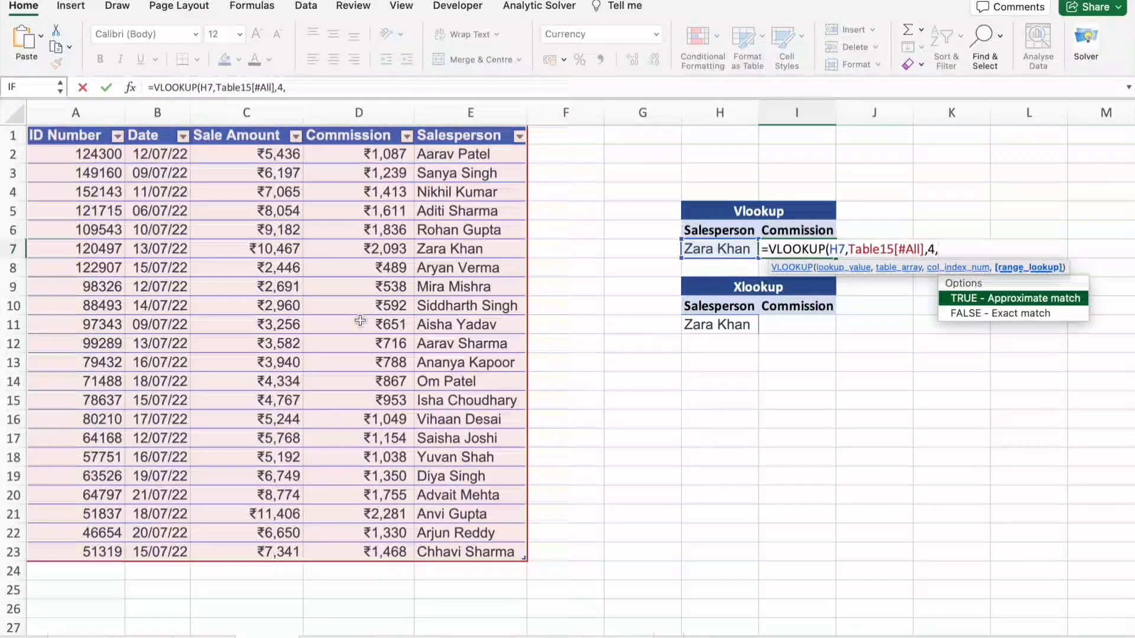
{"action": "key", "text": "Down"}
{"action": "key", "text": "Return"}
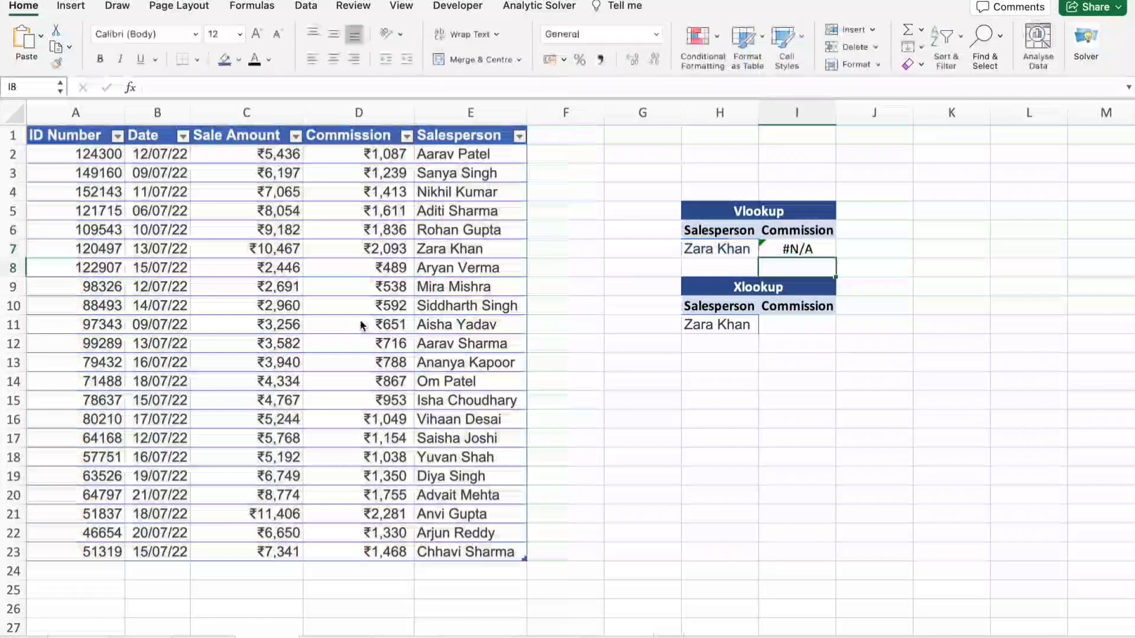
{"action": "left_click", "coordinate": [791, 249]}
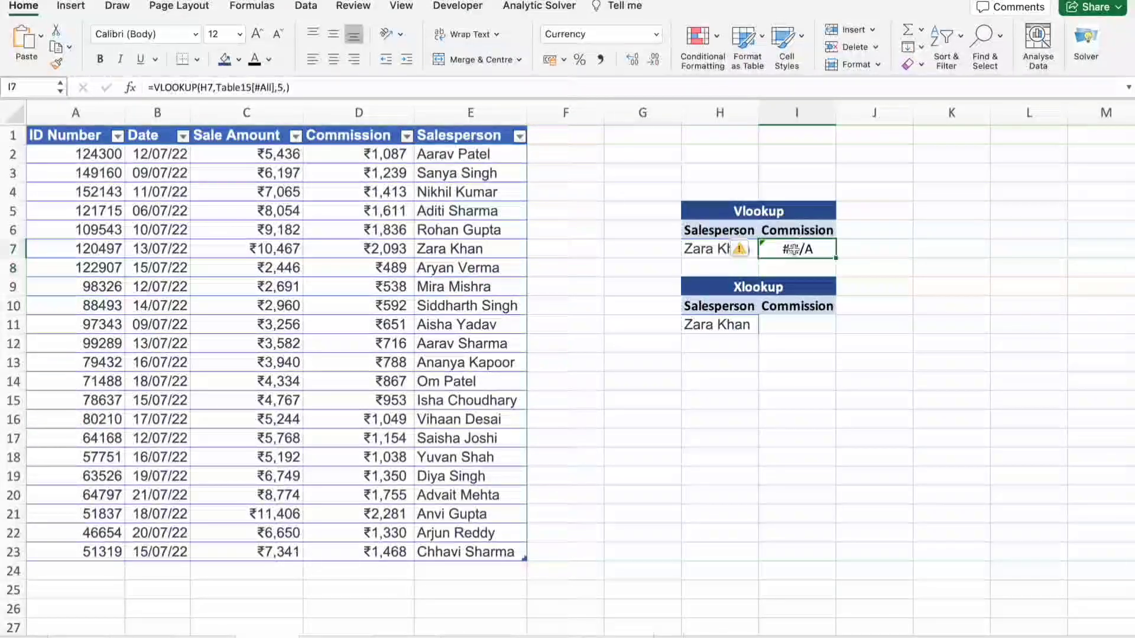
Step: In I11, enter =XLOOKUP(H11, Salesperson column, Commission column) so it returns 2093
{"action": "left_click", "coordinate": [807, 330]}
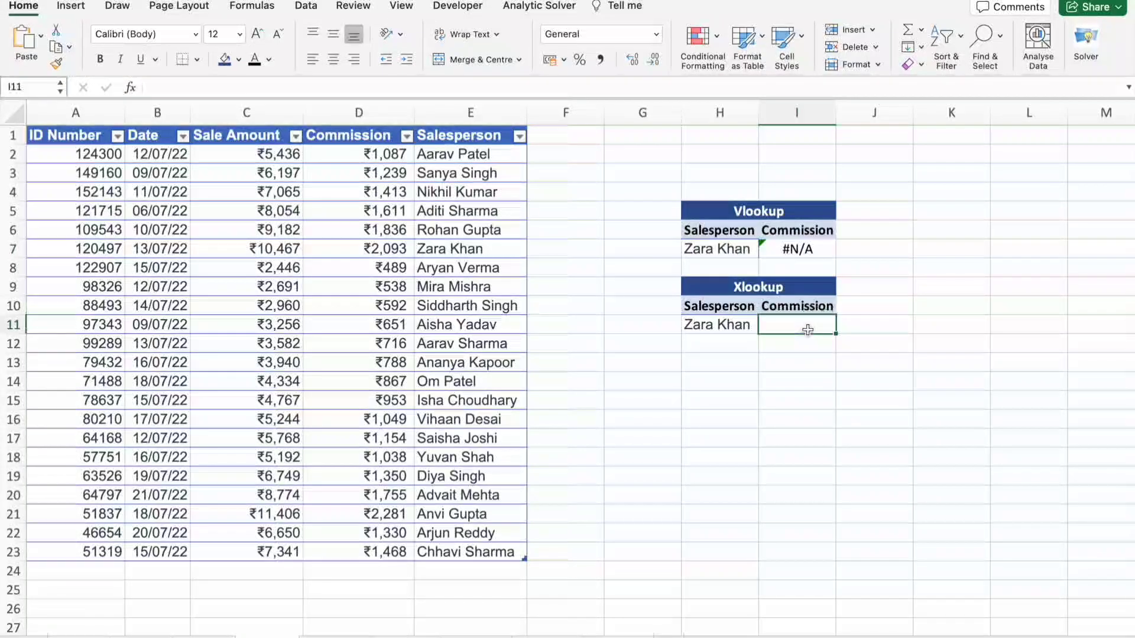
{"action": "type", "text": "=xl"}
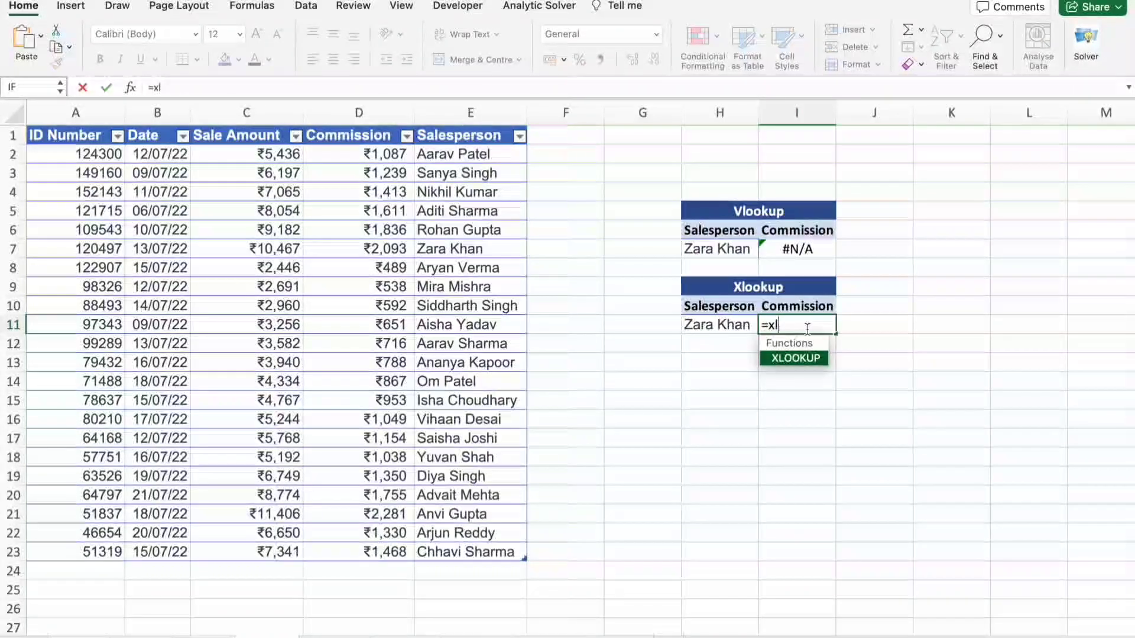
{"action": "key", "text": "Tab"}
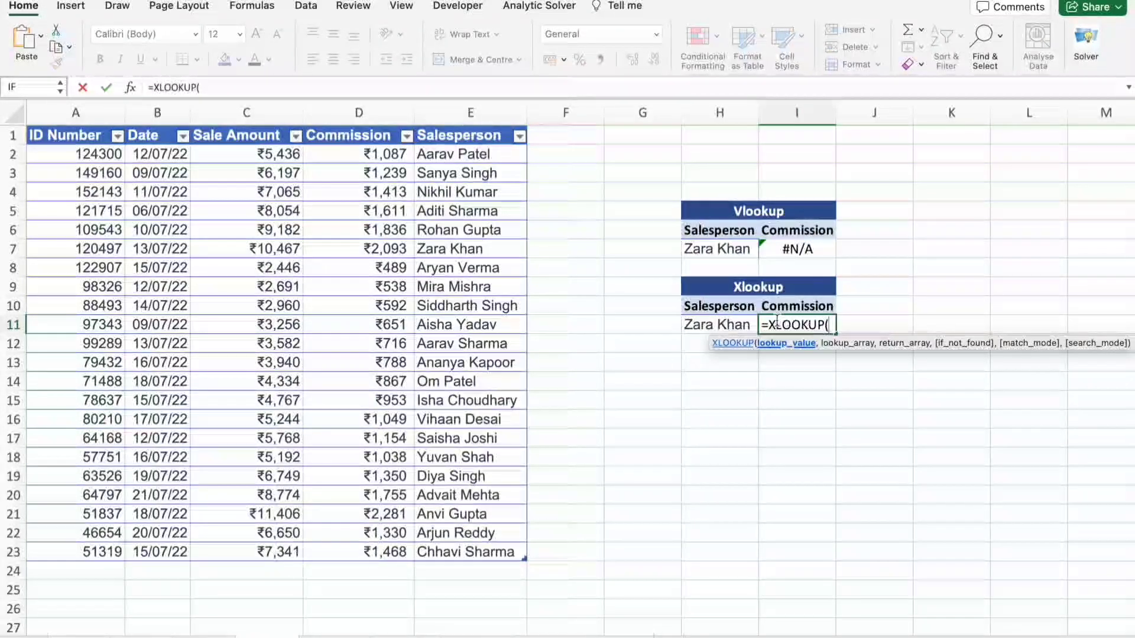
{"action": "left_click", "coordinate": [737, 323]}
{"action": "left_click", "coordinate": [737, 323]}
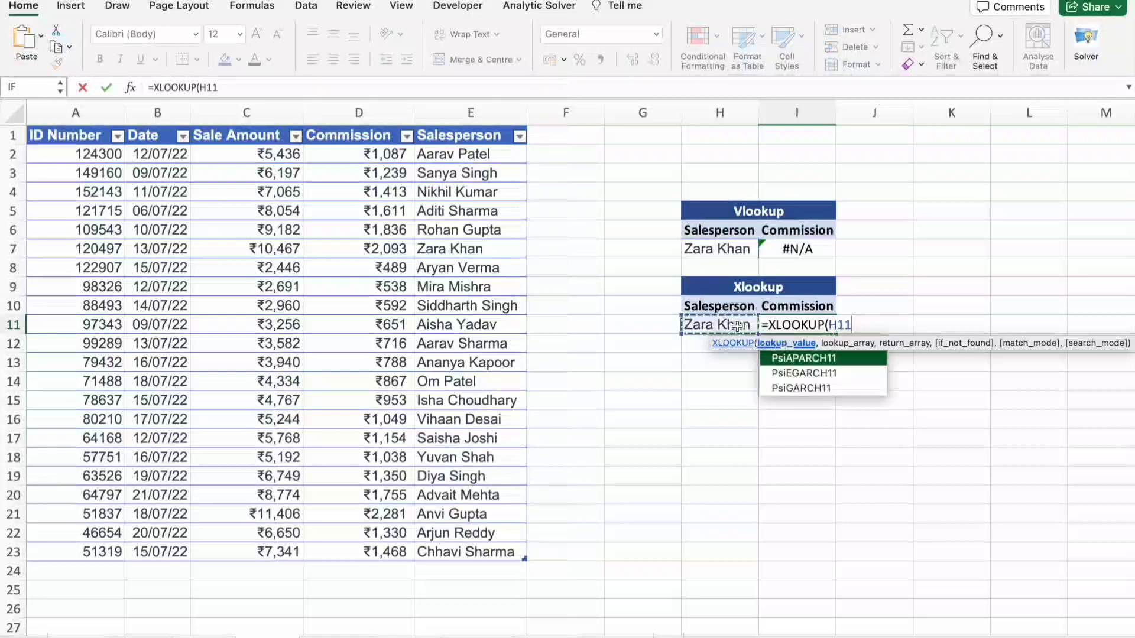
{"action": "type", "text": ","}
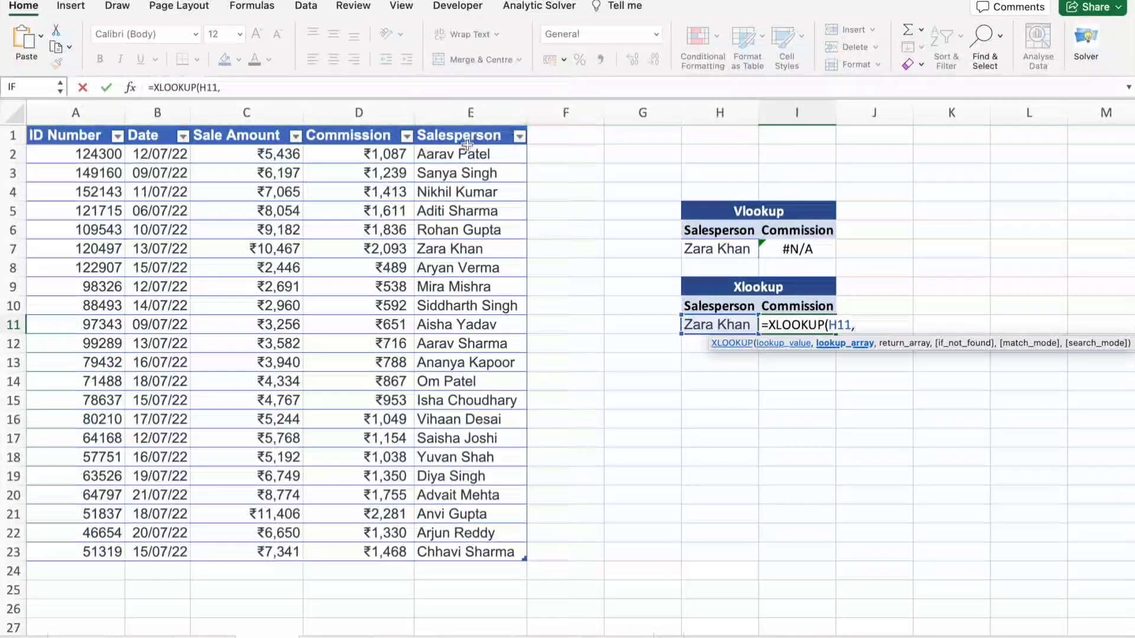
{"action": "left_click_drag", "start_coordinate": [464, 138], "coordinate": [499, 550]}
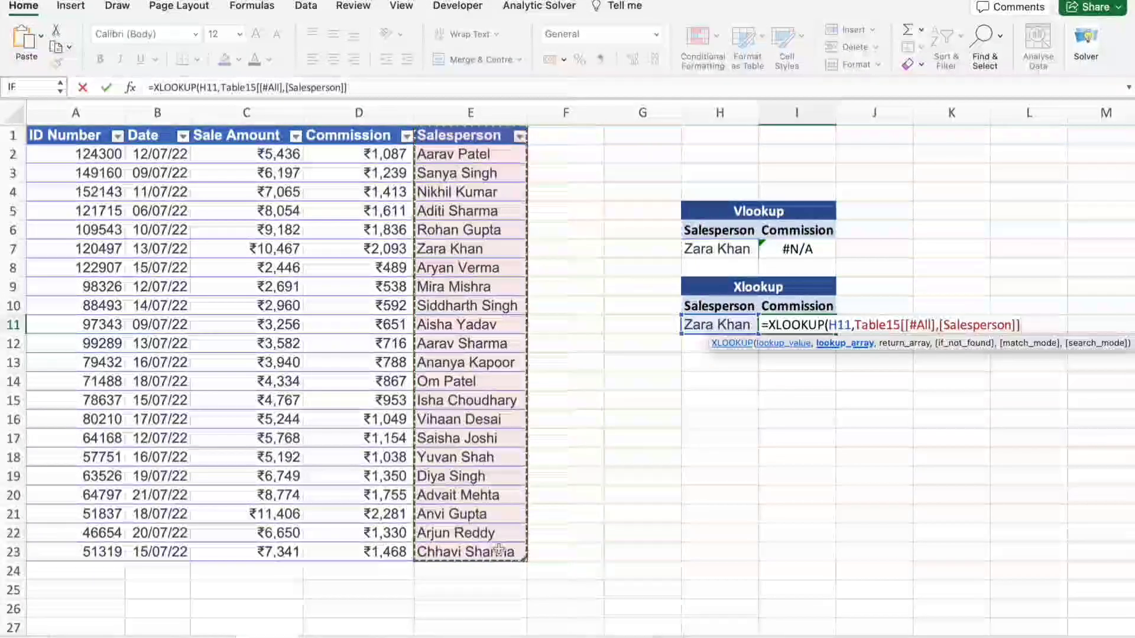
{"action": "type", "text": ","}
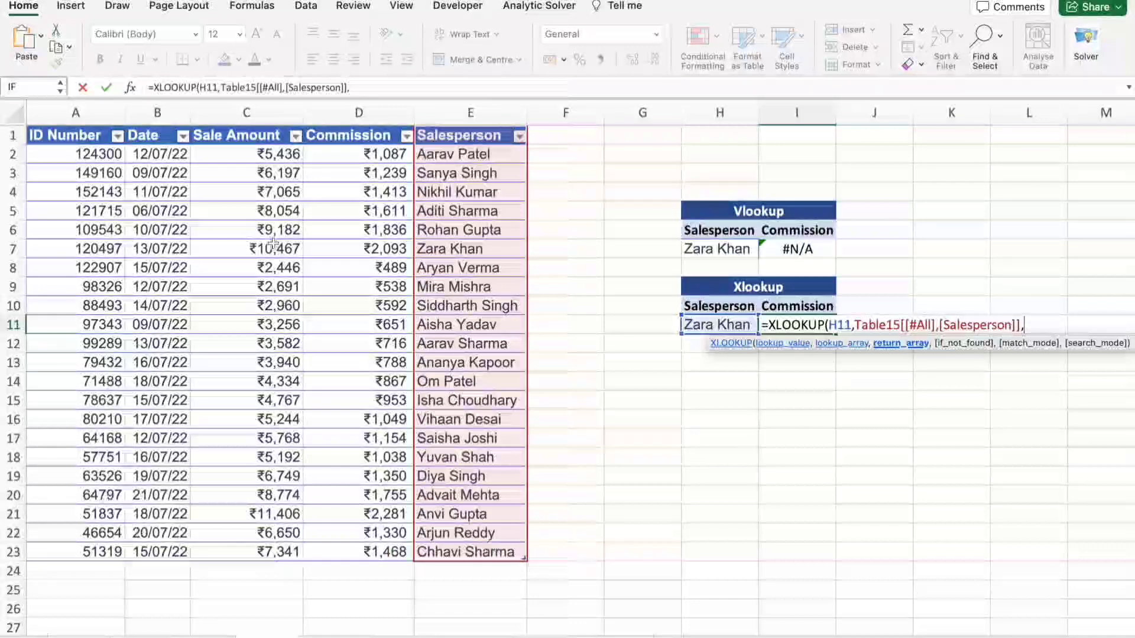
{"action": "left_click_drag", "start_coordinate": [357, 141], "coordinate": [357, 544]}
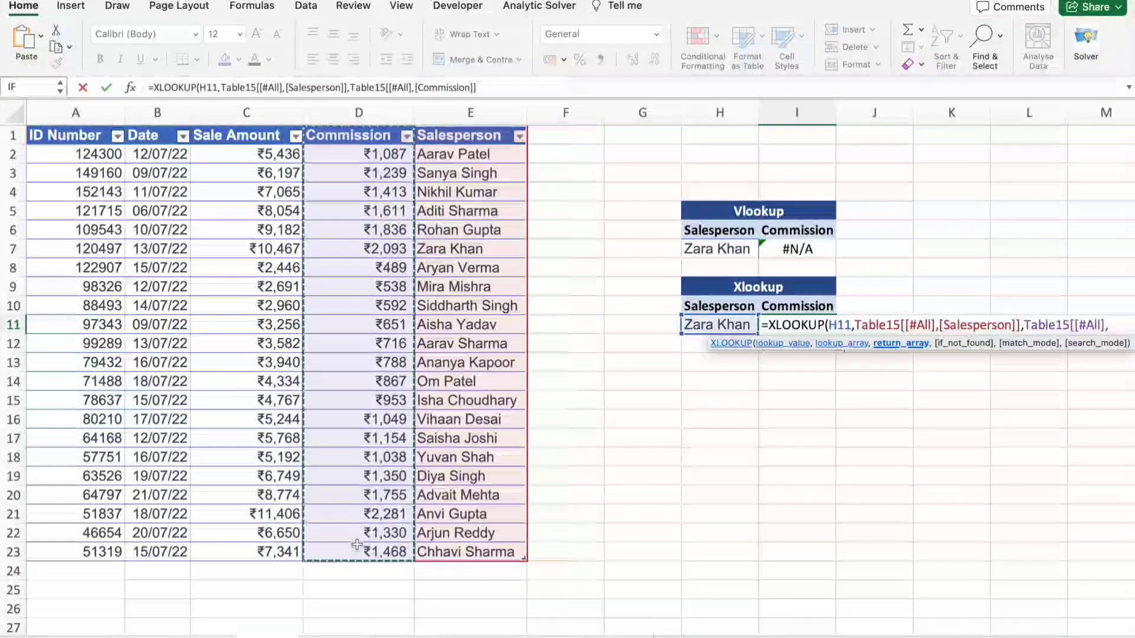
{"action": "type", "text": ","}
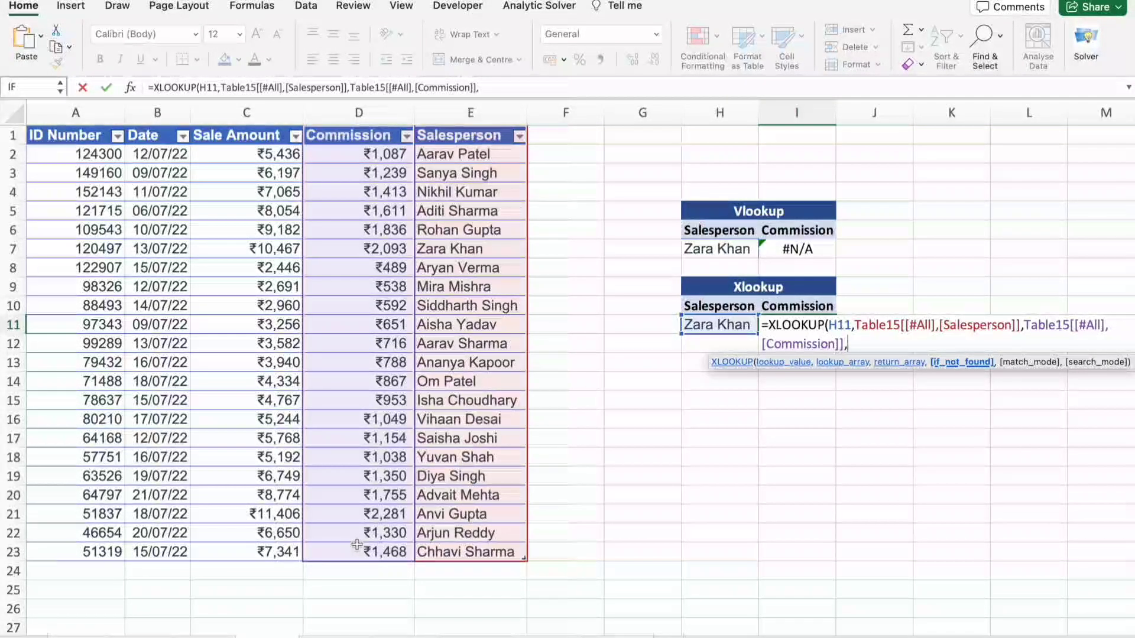
{"action": "type", "text": ","}
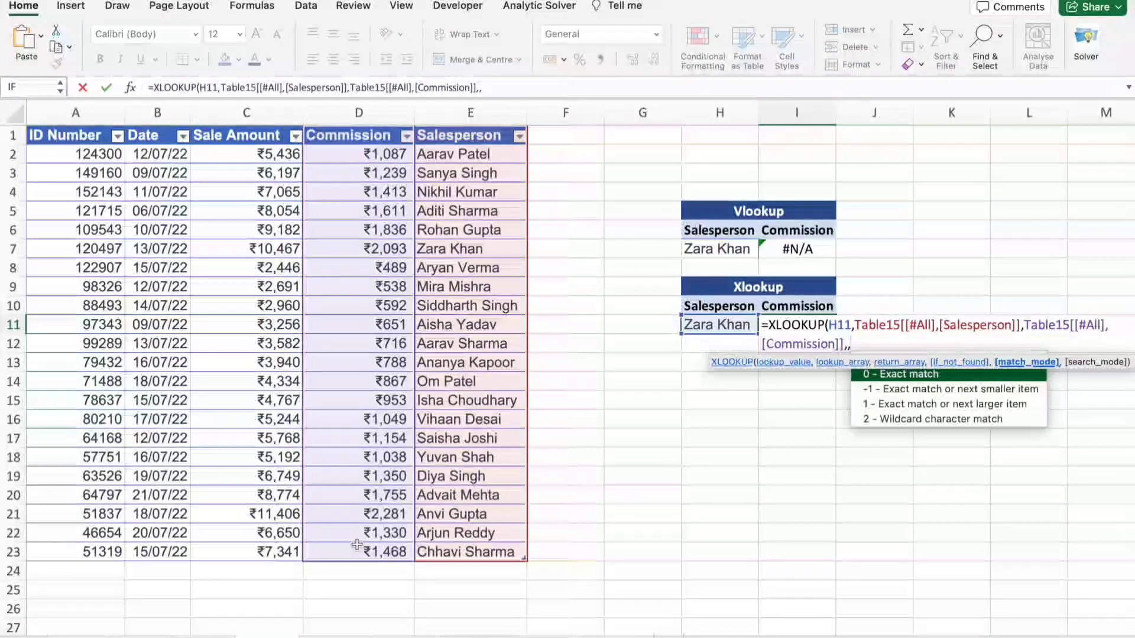
{"action": "key", "text": "Return"}
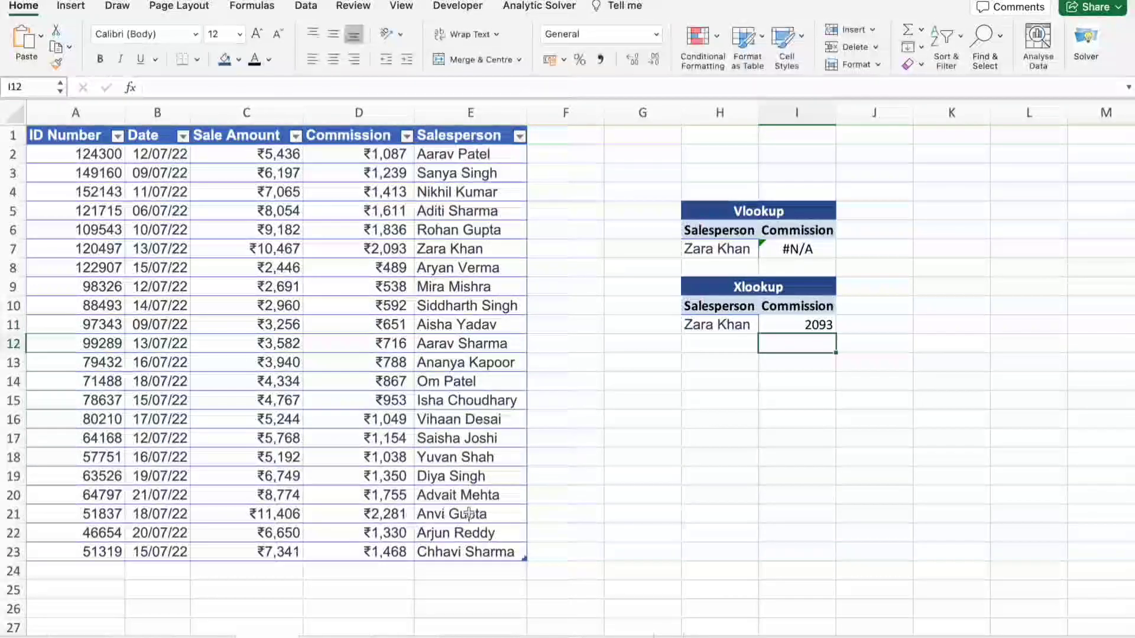
Step: Check the XLOOKUP against row 7 of the table to confirm the 2093 commission
{"action": "left_click", "coordinate": [721, 322]}
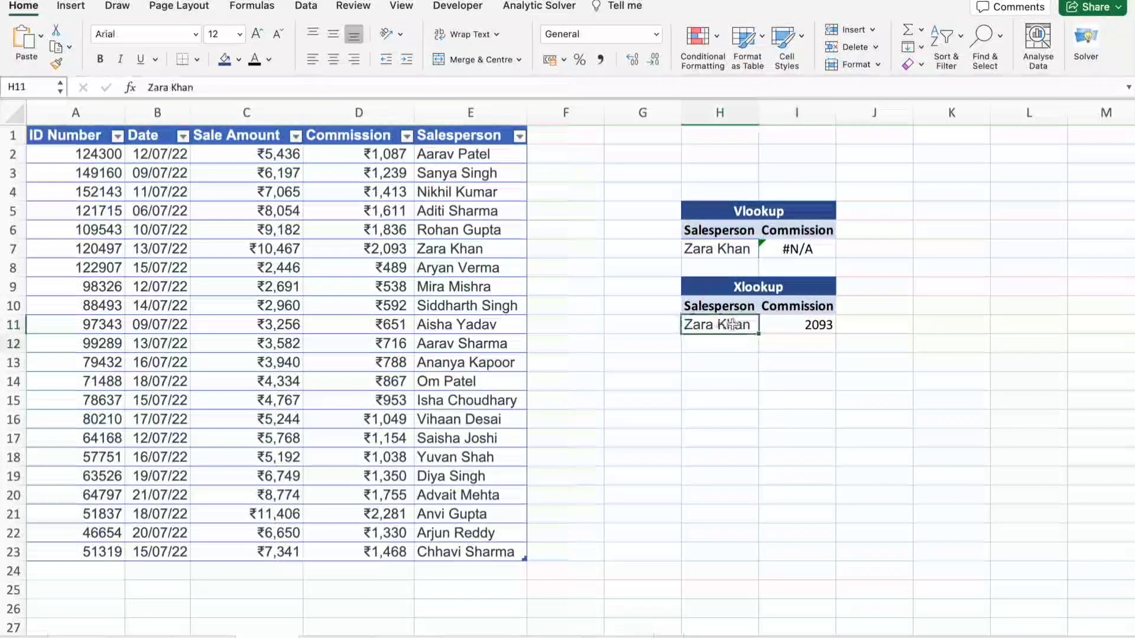
{"action": "left_click", "coordinate": [823, 326]}
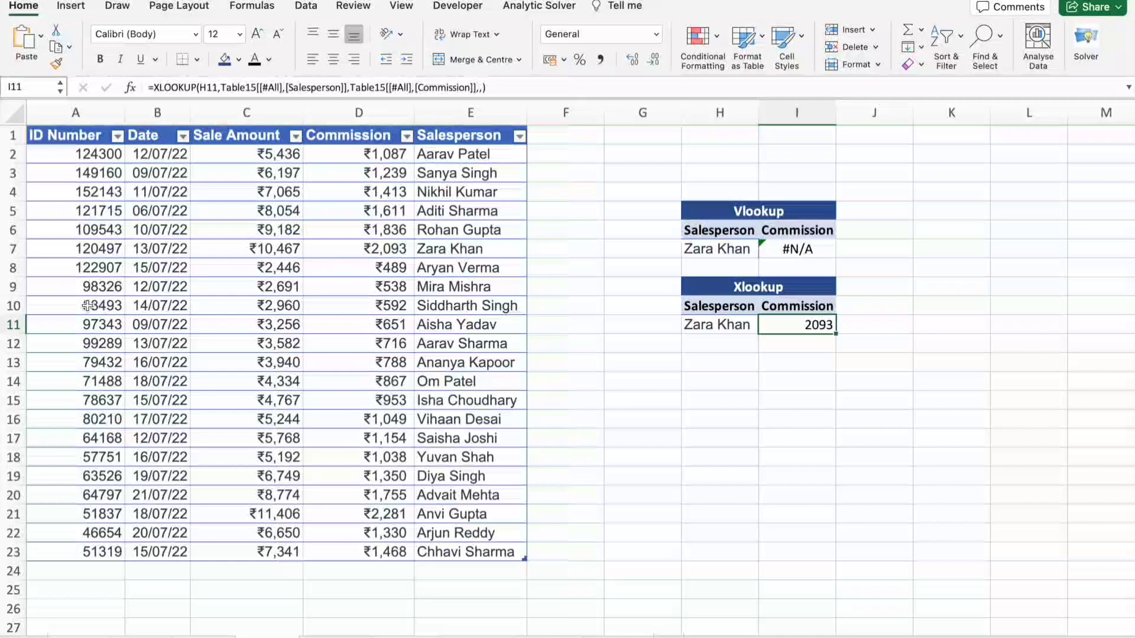
{"action": "left_click_drag", "start_coordinate": [421, 249], "coordinate": [371, 250]}
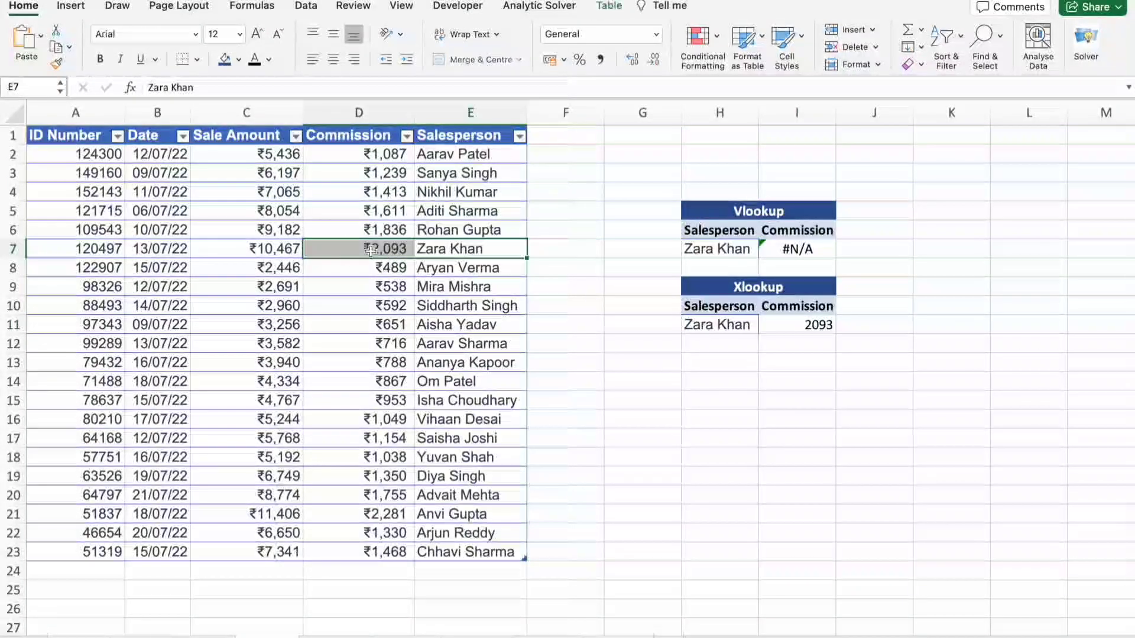
{"action": "left_click", "coordinate": [845, 211]}
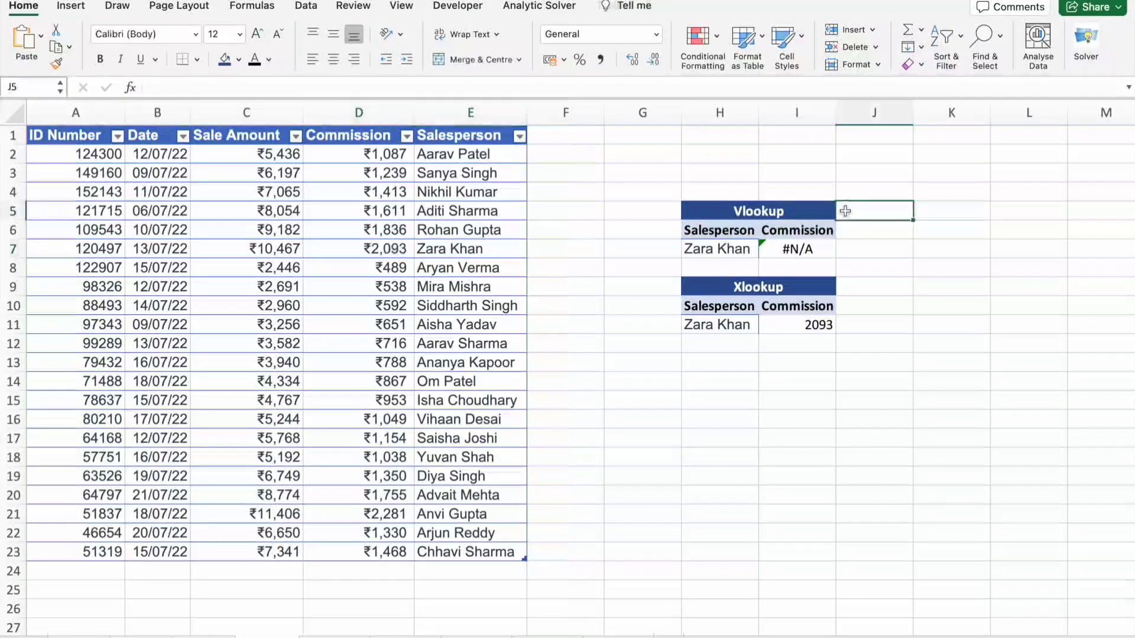
Step: Open the next sheet, confirm the name in H5 and H9 is absent from the table, and select I9
{"action": "left_click", "coordinate": [855, 289]}
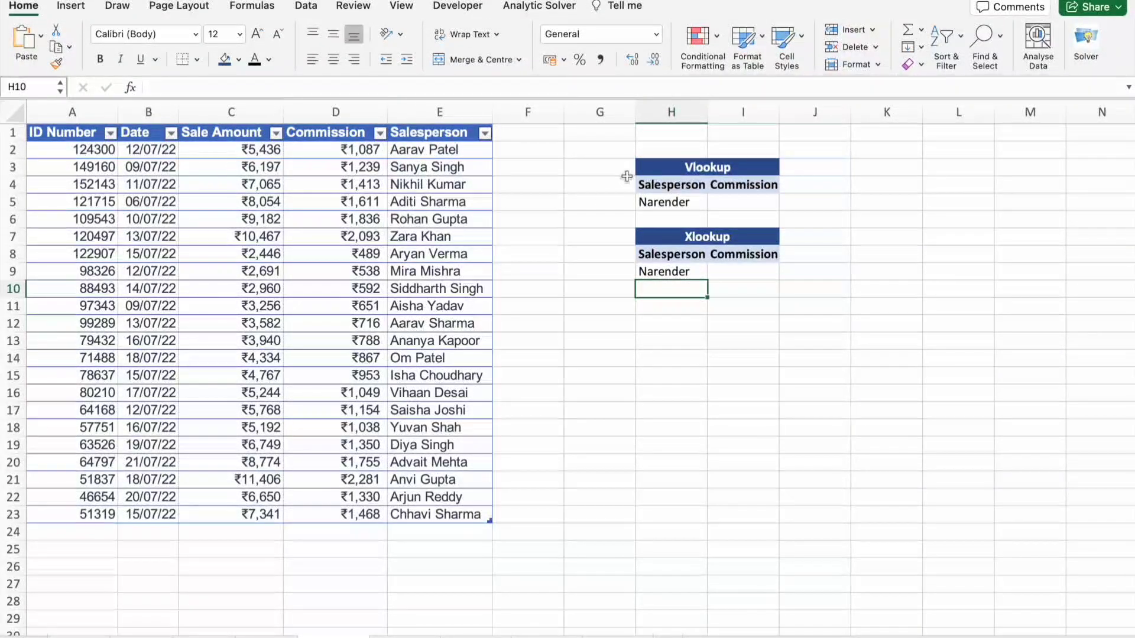
{"action": "left_click", "coordinate": [689, 202]}
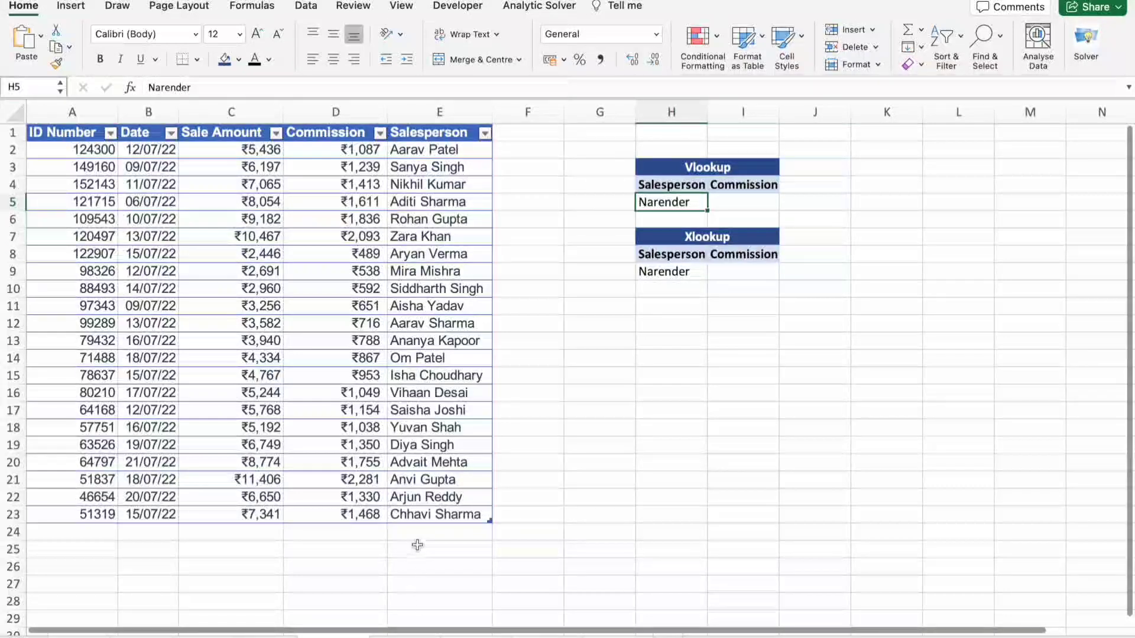
{"action": "left_click_drag", "start_coordinate": [418, 536], "coordinate": [26, 535]}
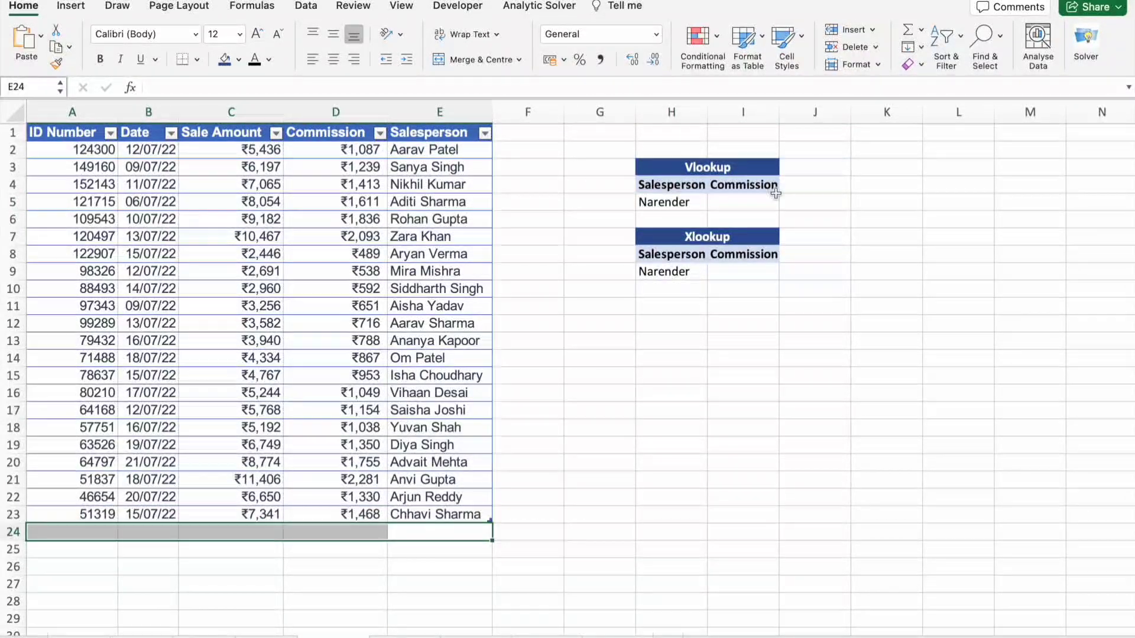
{"action": "left_click", "coordinate": [729, 202]}
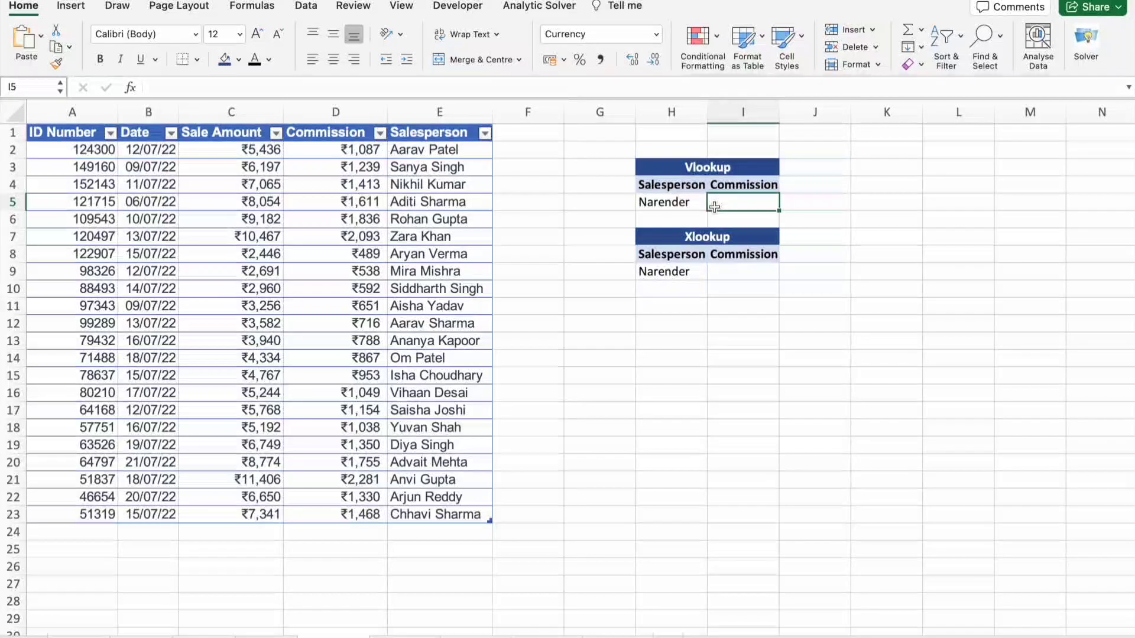
{"action": "left_click", "coordinate": [657, 271]}
{"action": "left_click", "coordinate": [735, 272]}
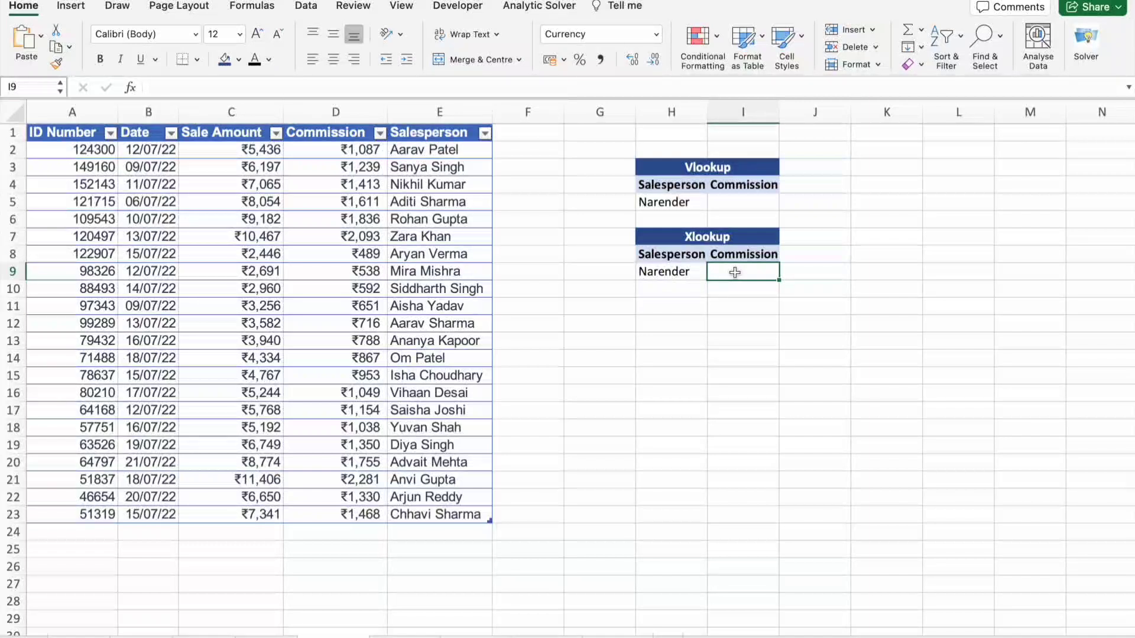
Step: In I9, enter =XLOOKUP(H9, Salesperson column, Commission column, "Salesperson is Not Found")
{"action": "type", "text": "="}
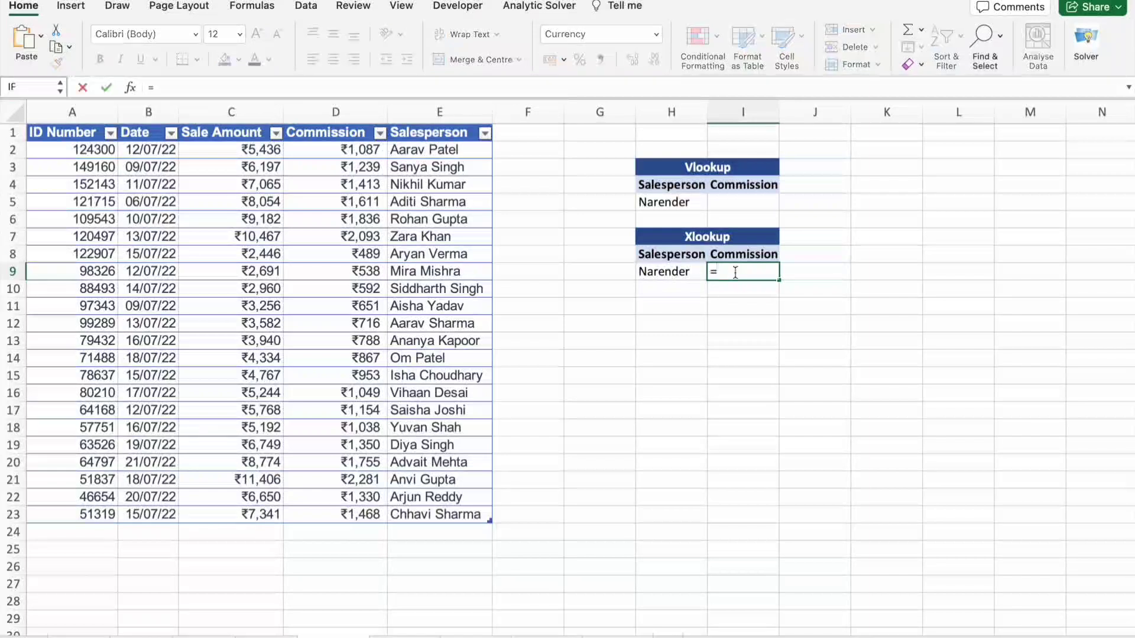
{"action": "type", "text": "xl"}
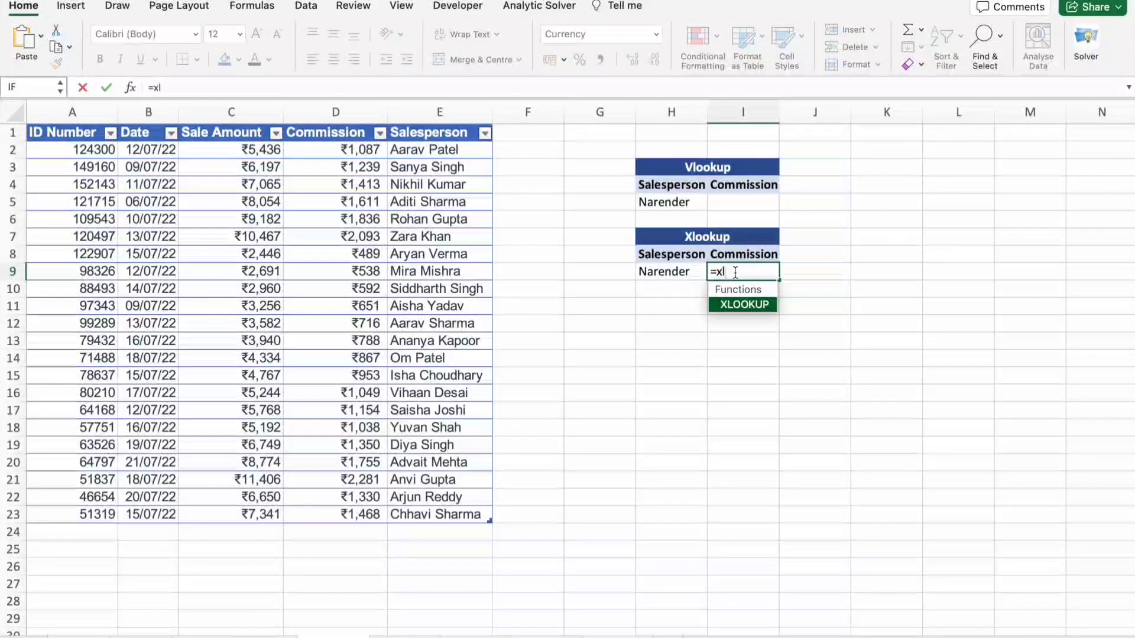
{"action": "key", "text": "Tab"}
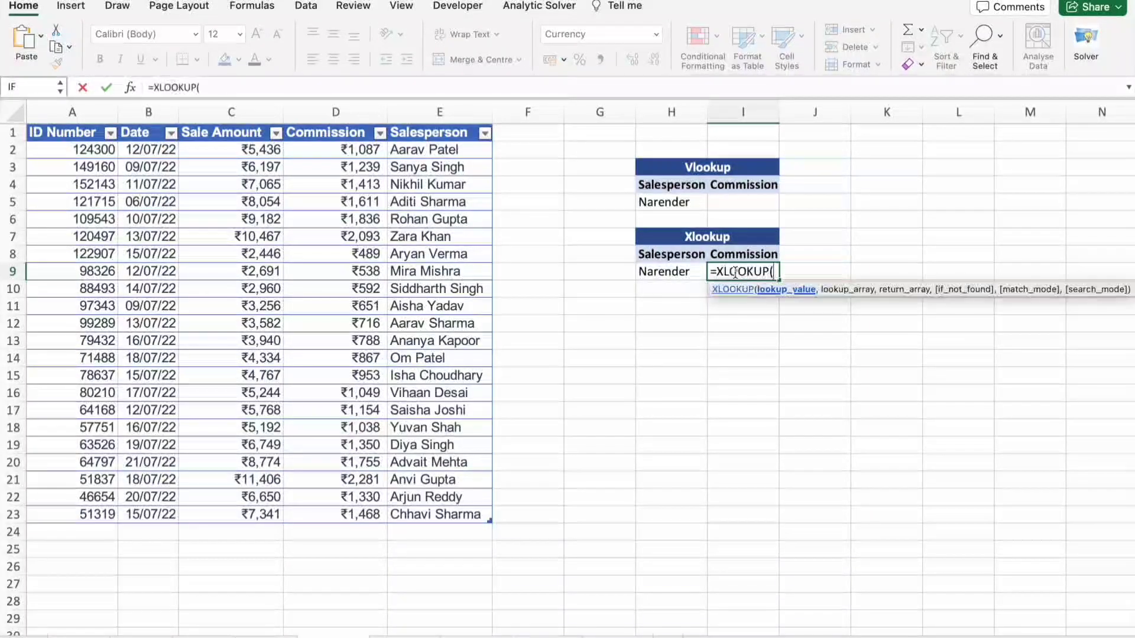
{"action": "left_click", "coordinate": [668, 274]}
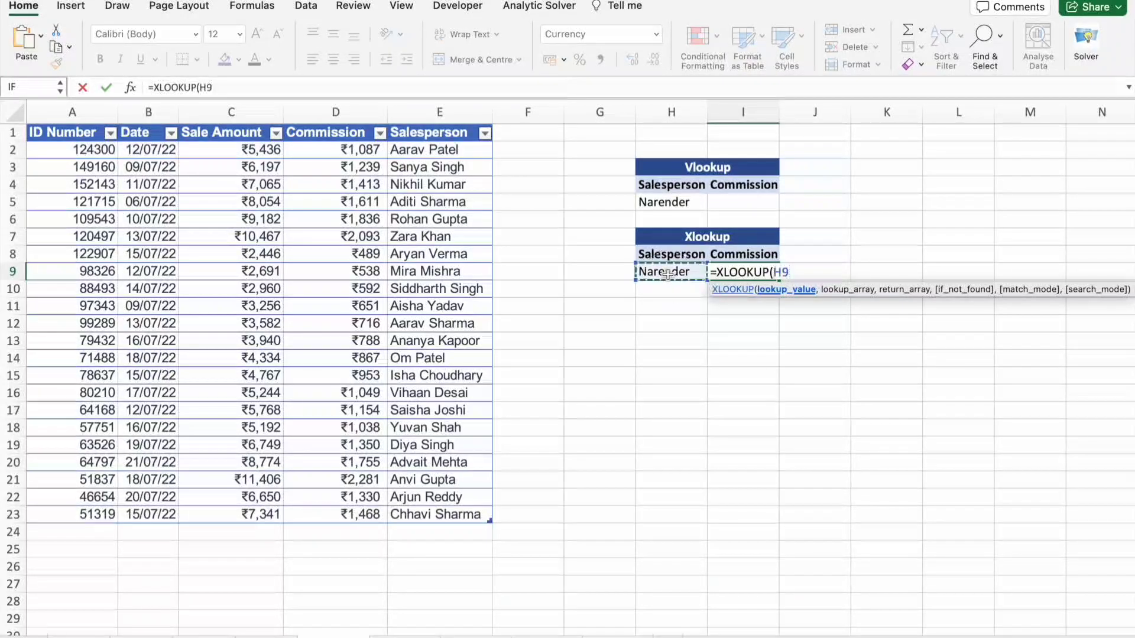
{"action": "type", "text": ","}
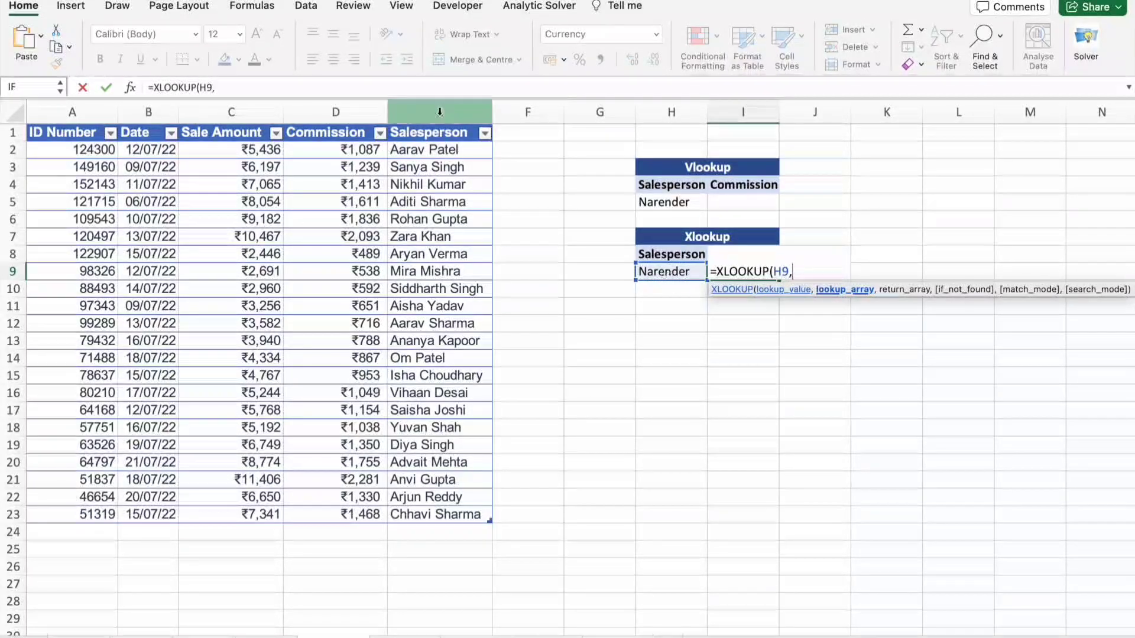
{"action": "left_click_drag", "start_coordinate": [440, 135], "coordinate": [436, 507]}
{"action": "type", "text": ","}
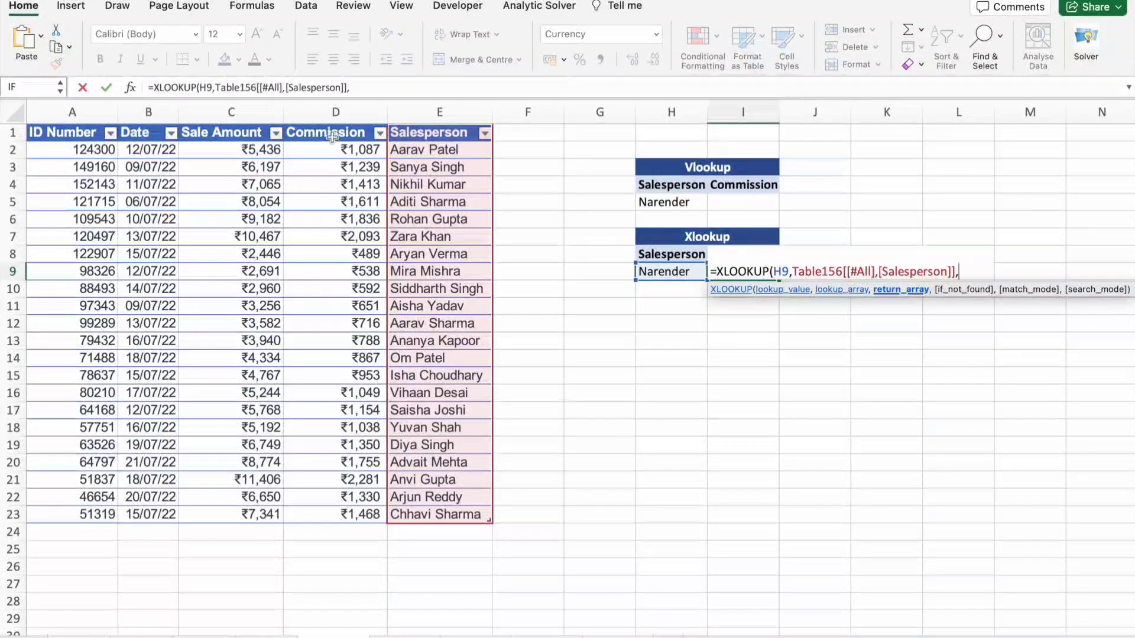
{"action": "left_click_drag", "start_coordinate": [332, 134], "coordinate": [343, 513]}
{"action": "type", "text": ","}
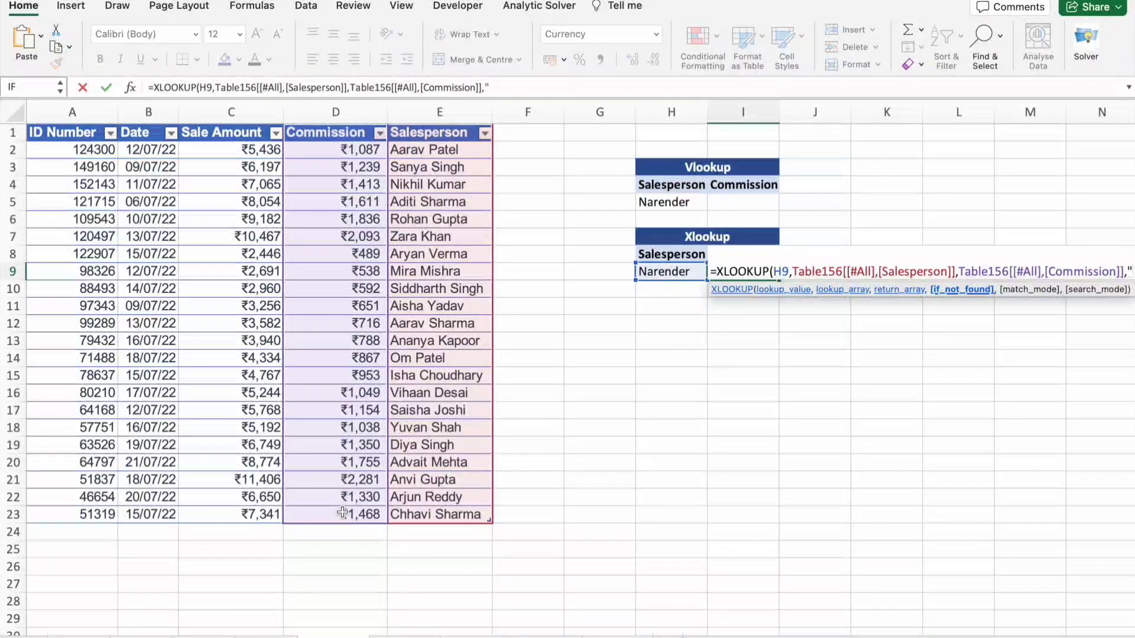
{"action": "type", "text": "Sa"}
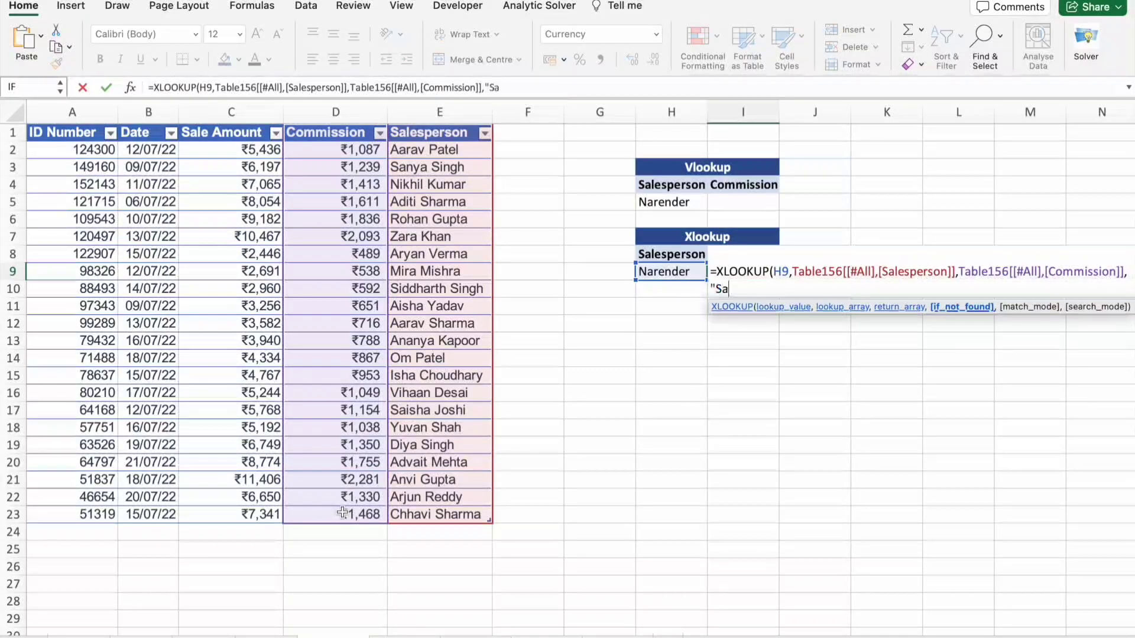
{"action": "type", "text": "les"}
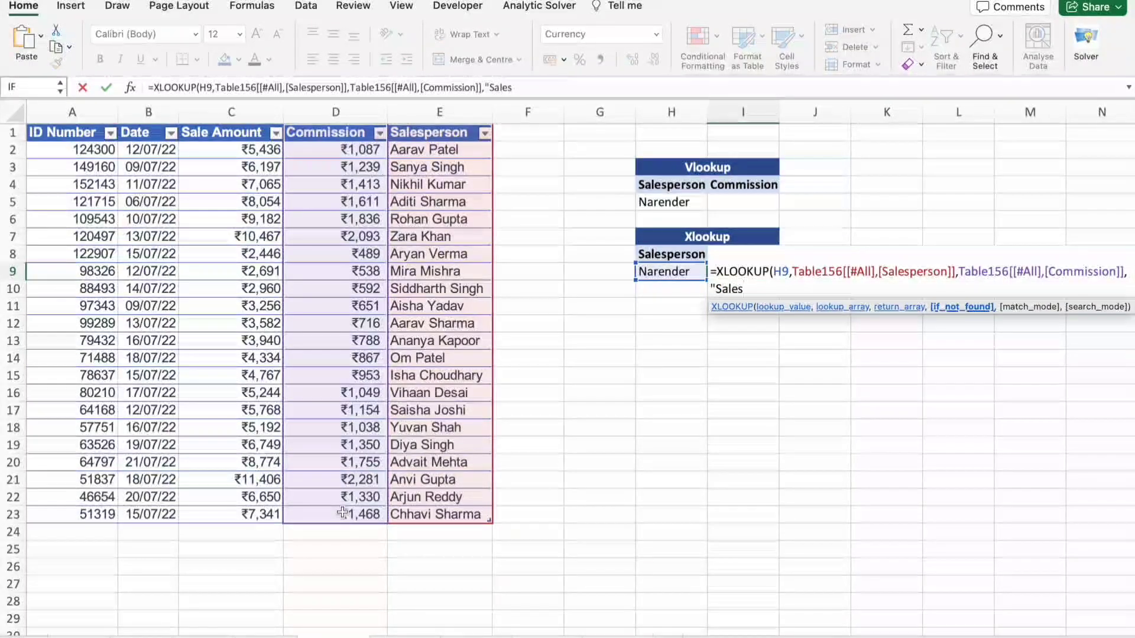
{"action": "type", "text": "per"}
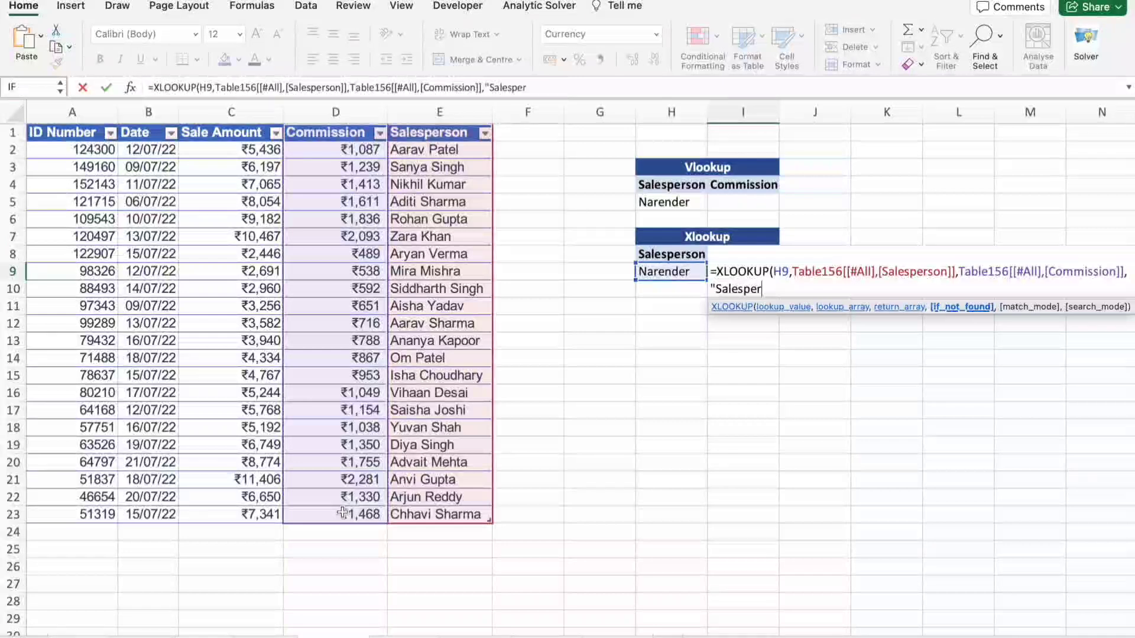
{"action": "type", "text": "son is Not"}
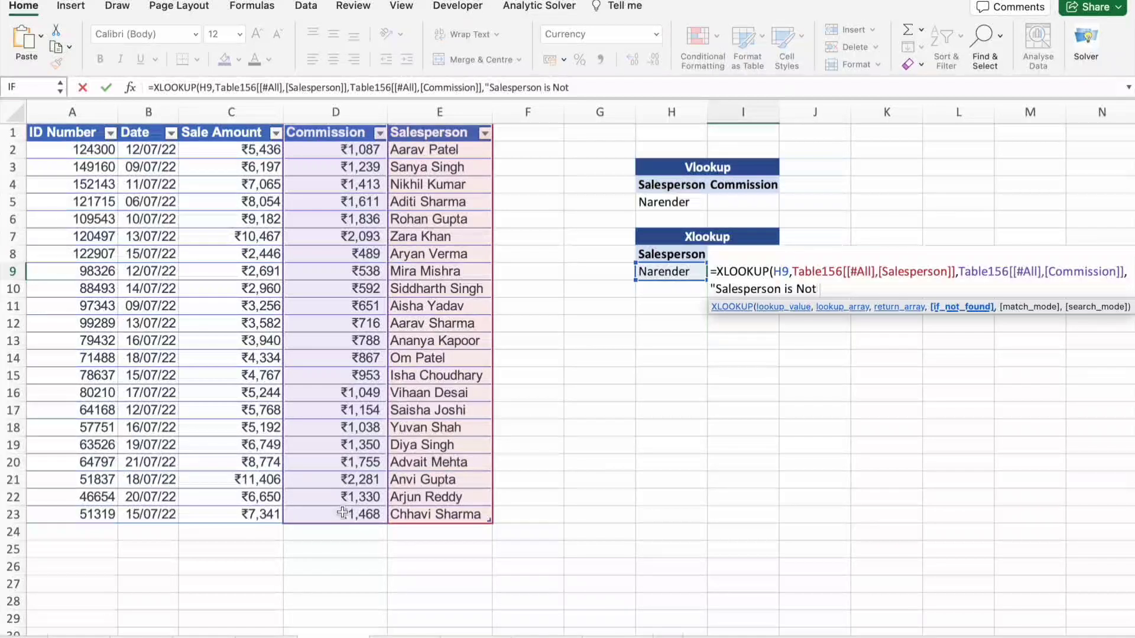
{"action": "type", "text": "Found"}
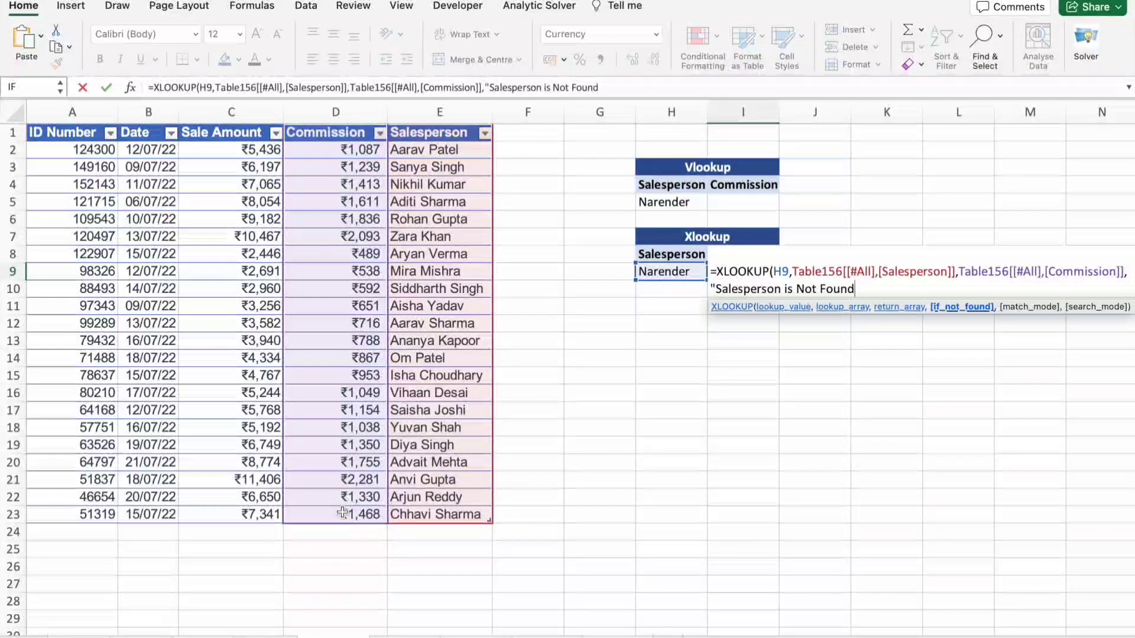
{"action": "type", "text": "\","}
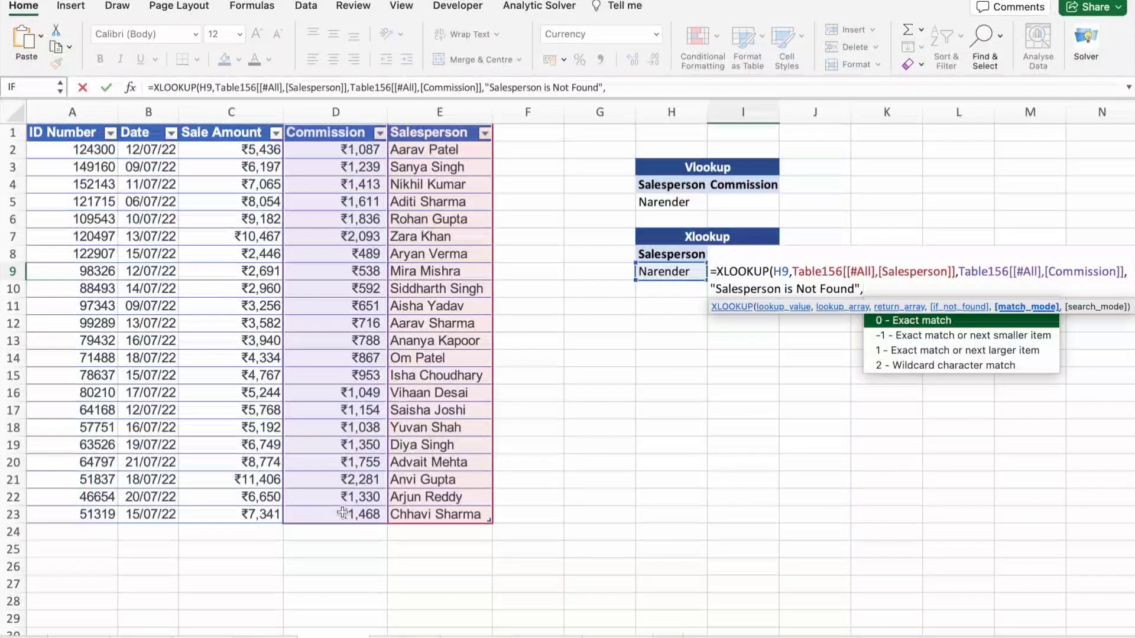
{"action": "key", "text": "Return"}
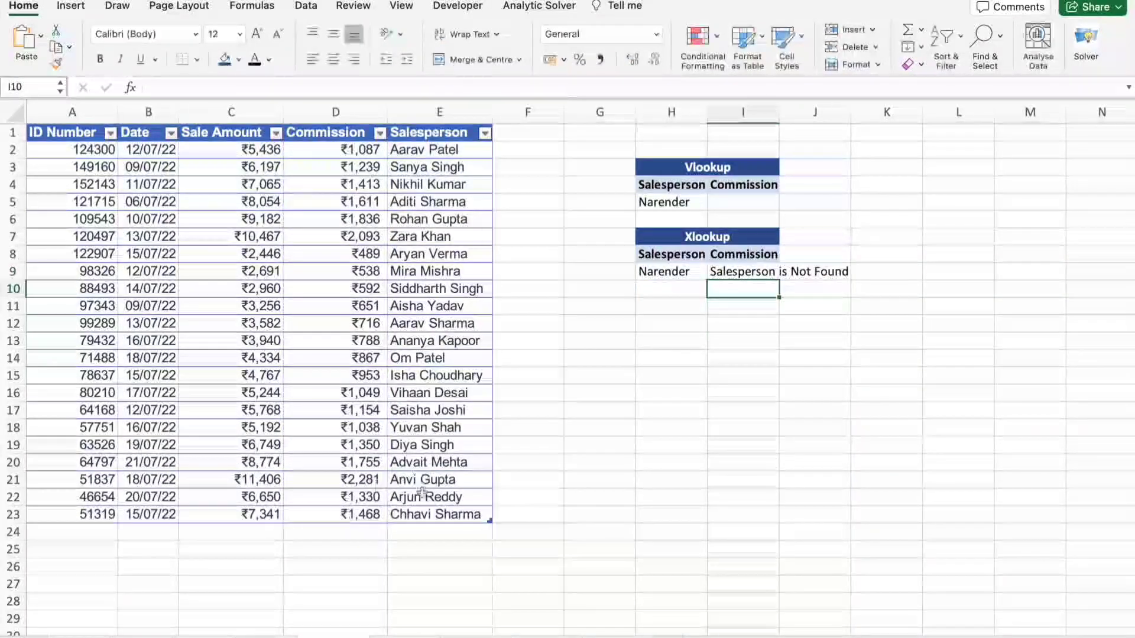
Step: AutoFit column I, paste E12's name into H9 so I9 returns $716, then AutoFit column H
{"action": "double_click", "coordinate": [779, 109]}
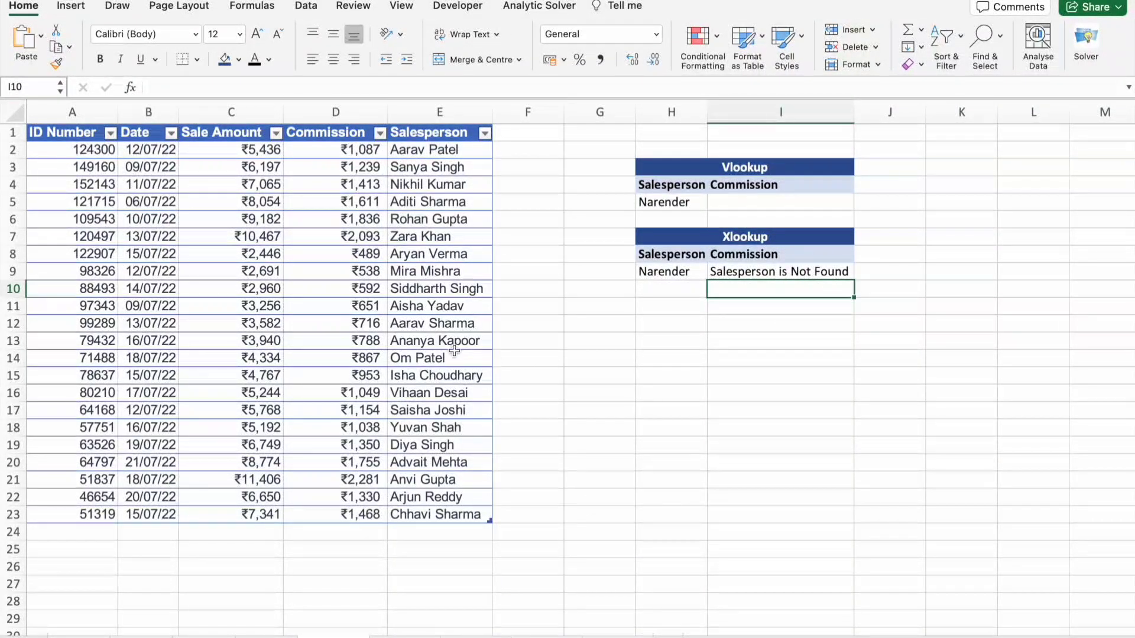
{"action": "left_click", "coordinate": [446, 323]}
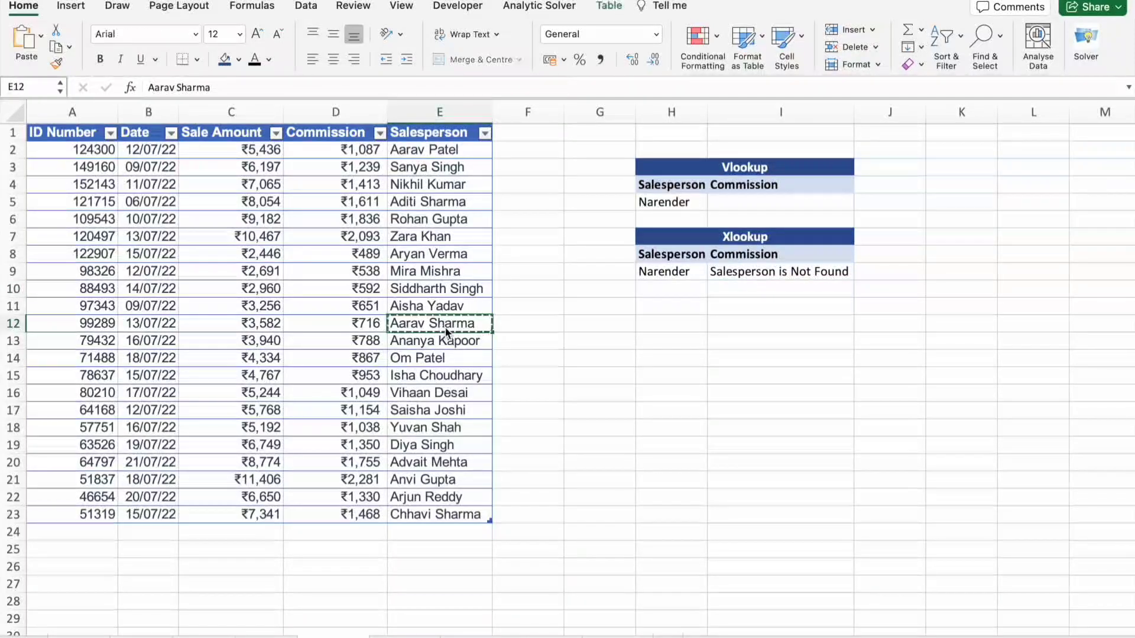
{"action": "left_click", "coordinate": [698, 272]}
{"action": "type", "text": "Aarav Sharma"}
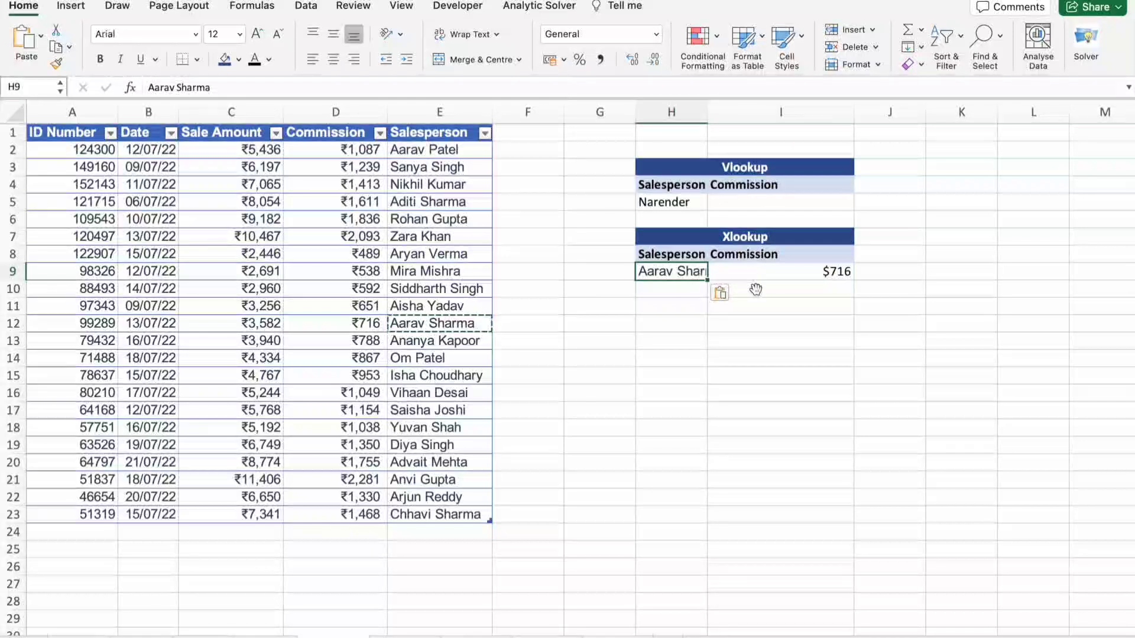
{"action": "left_click", "coordinate": [749, 276]}
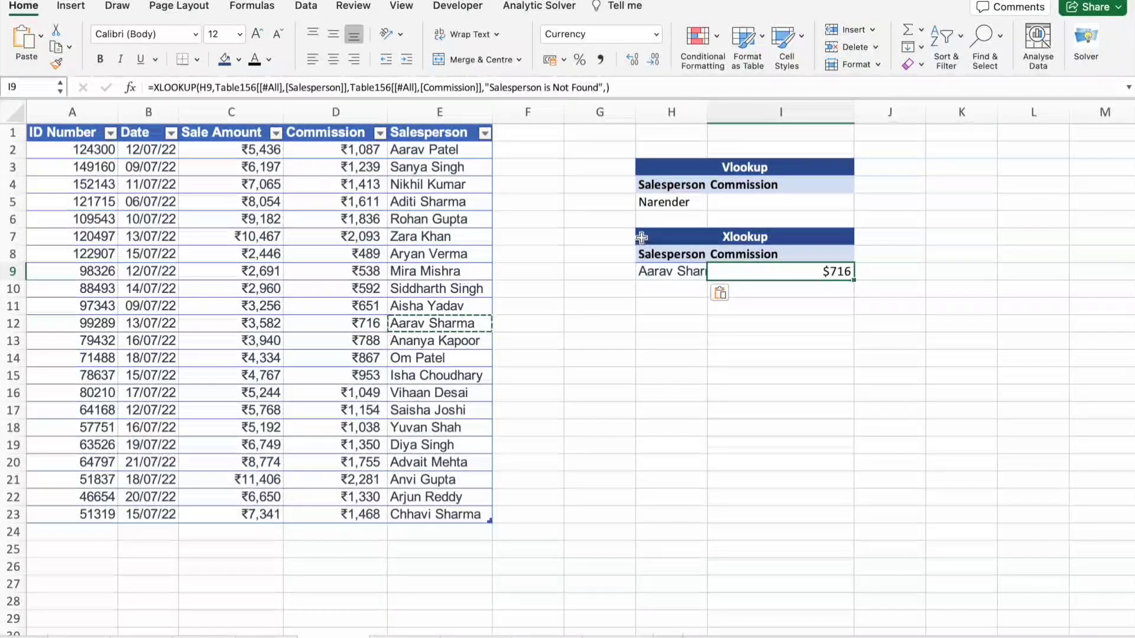
{"action": "left_click", "coordinate": [665, 411]}
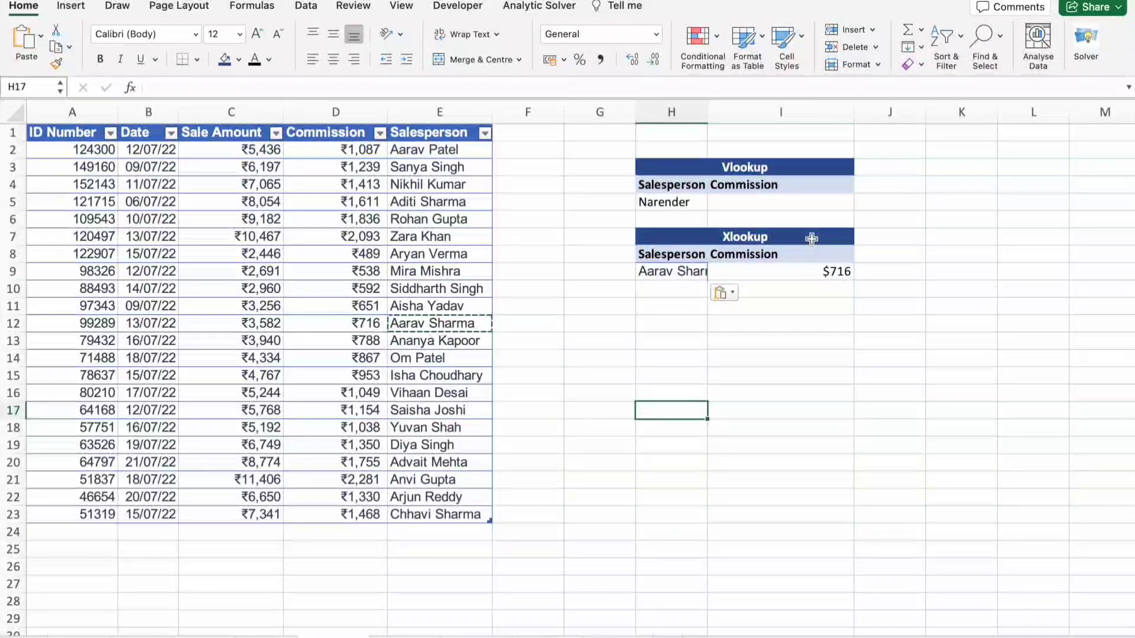
{"action": "double_click", "coordinate": [708, 112]}
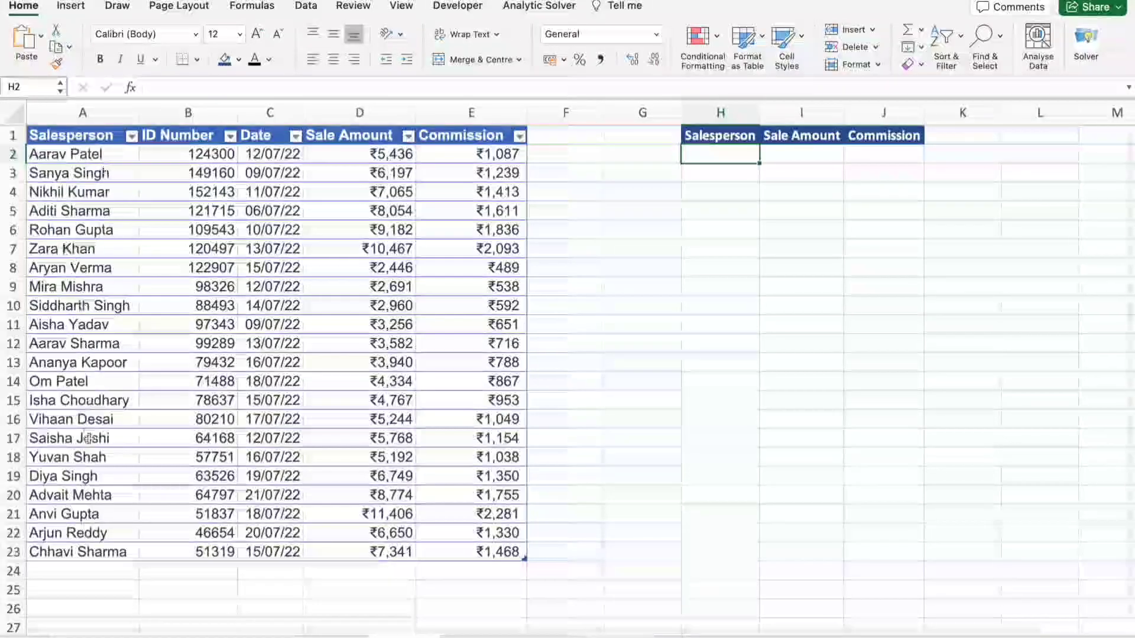
{"action": "left_click", "coordinate": [78, 382]}
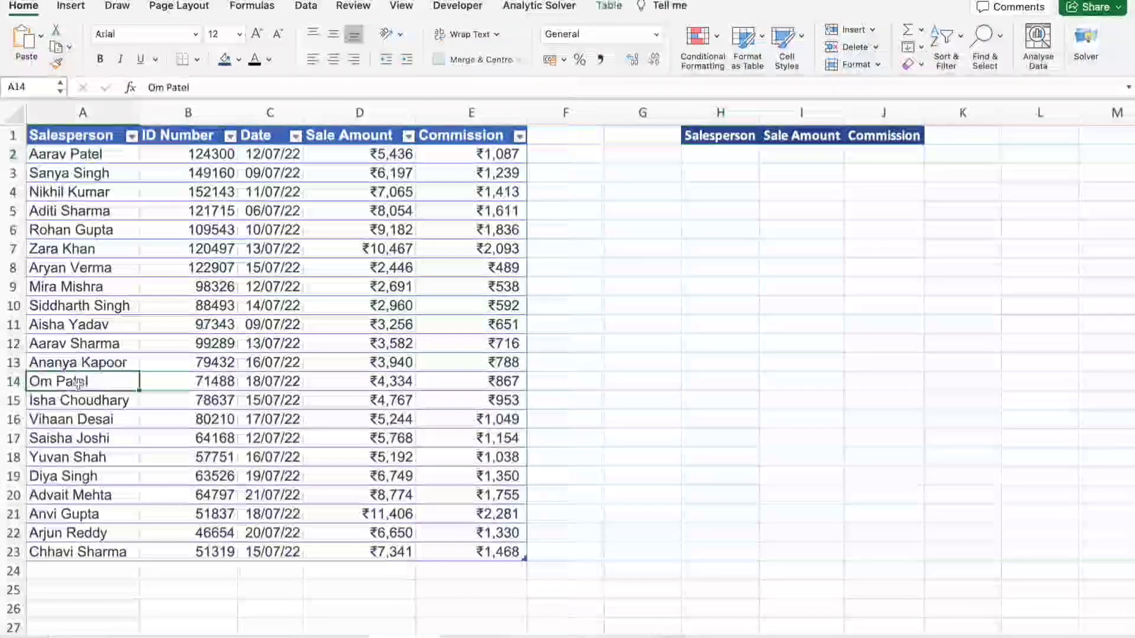
{"action": "key", "text": "super+c"}
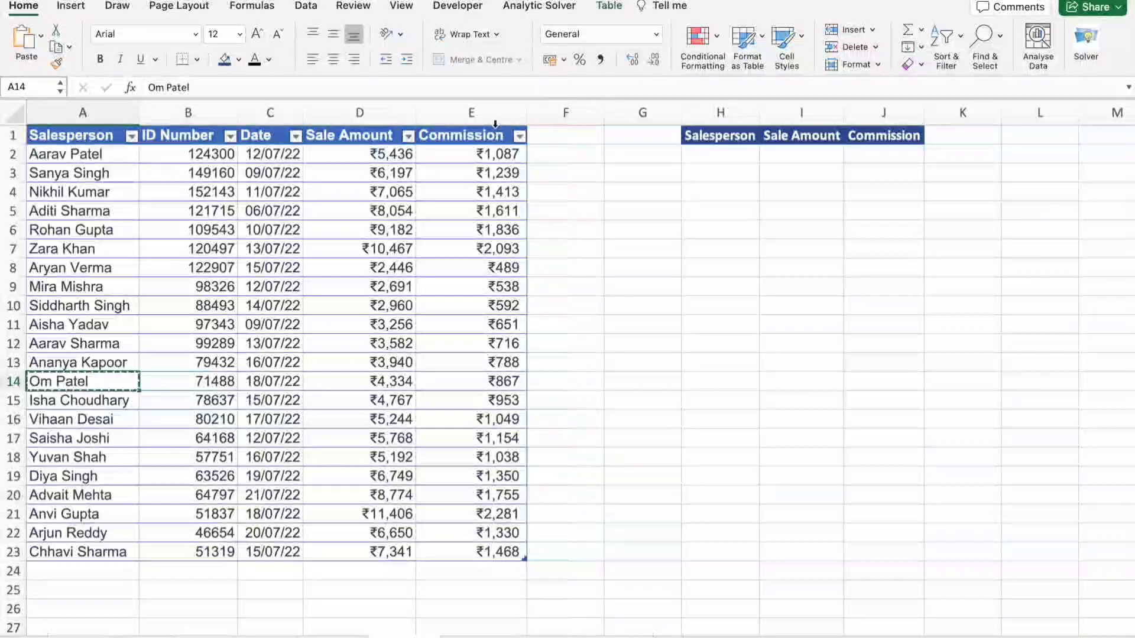
{"action": "left_click", "coordinate": [730, 153]}
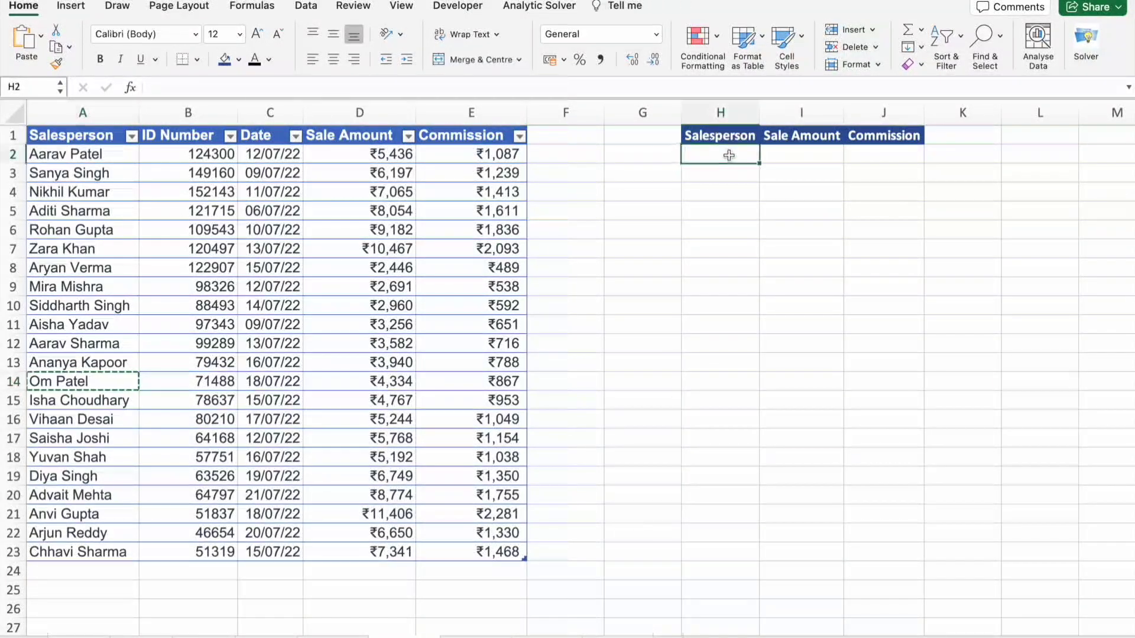
{"action": "key", "text": "super+v"}
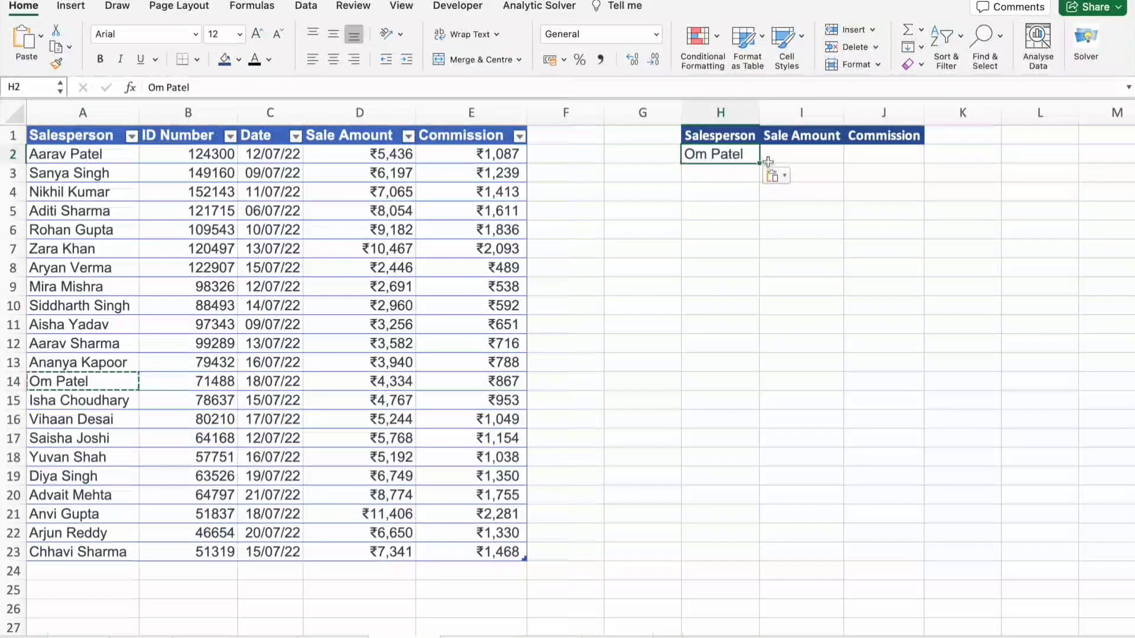
{"action": "left_click", "coordinate": [811, 150]}
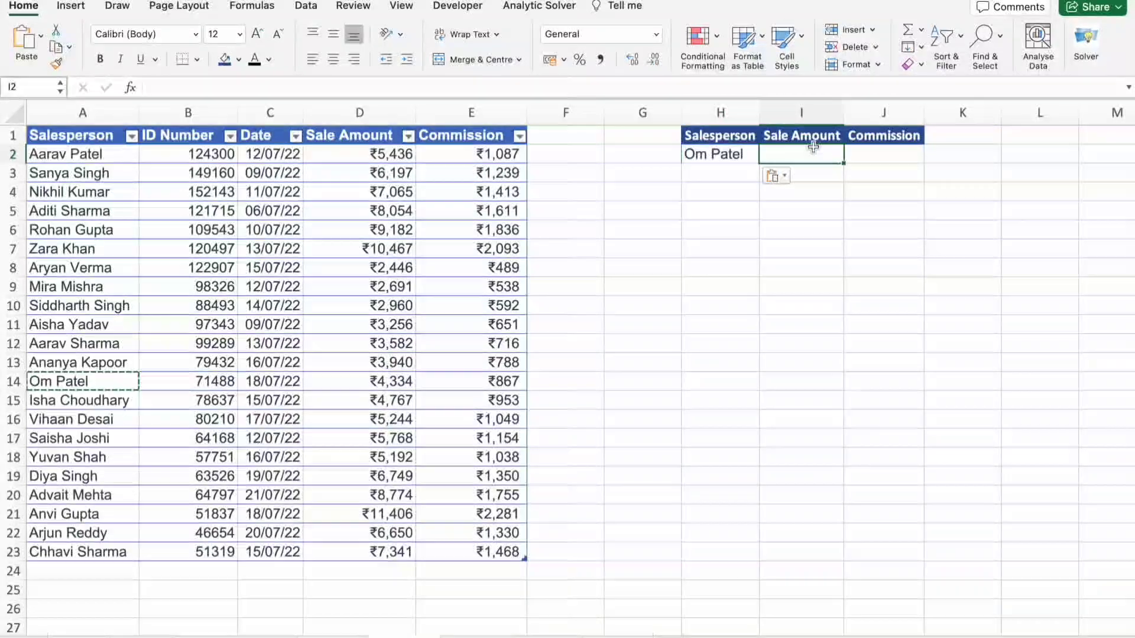
{"action": "left_click", "coordinate": [869, 155]}
{"action": "left_click", "coordinate": [782, 155]}
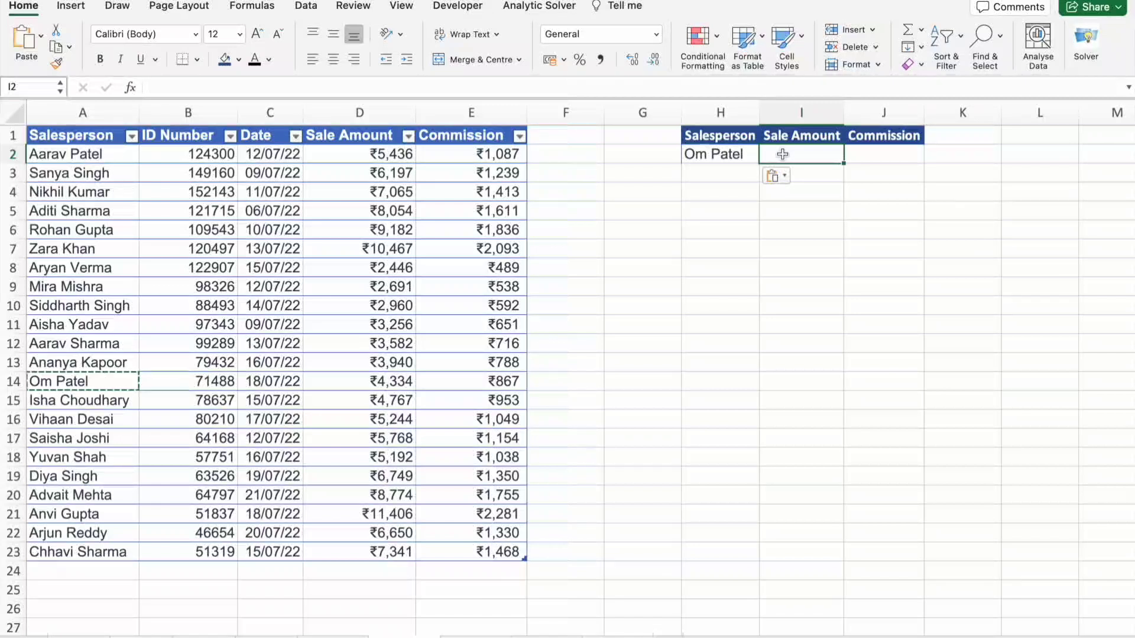
Step: In I2, XLOOKUP H2 in the Salesperson column, returning Sale Amount and Commission (4334, 867)
{"action": "type", "text": "="}
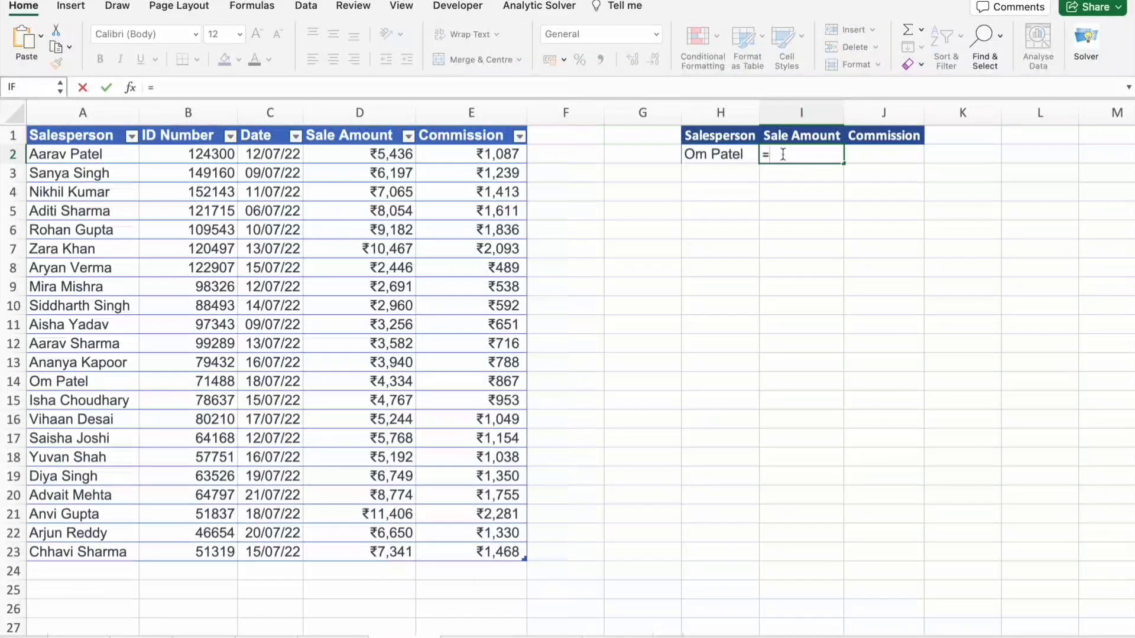
{"action": "type", "text": "xl"}
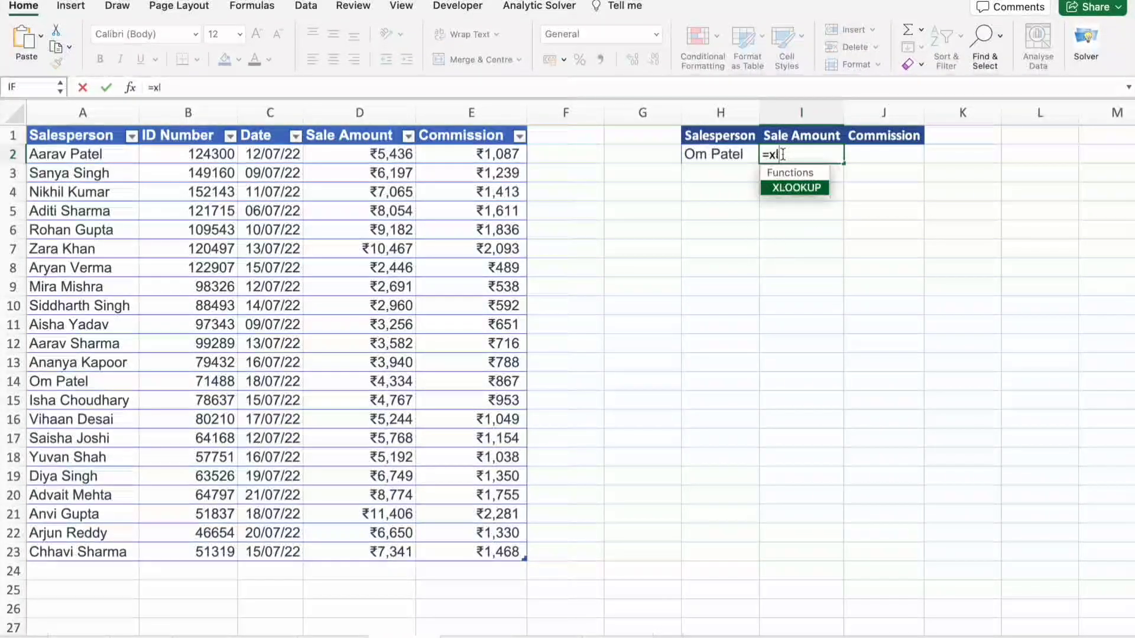
{"action": "key", "text": "Tab"}
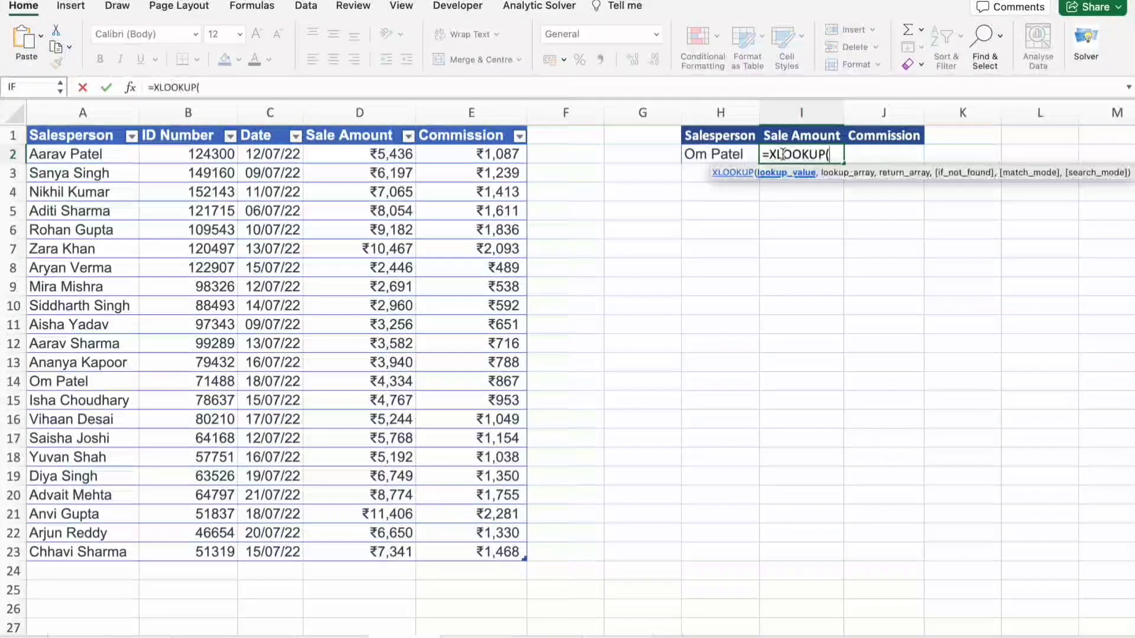
{"action": "left_click", "coordinate": [717, 157]}
{"action": "type", "text": ","}
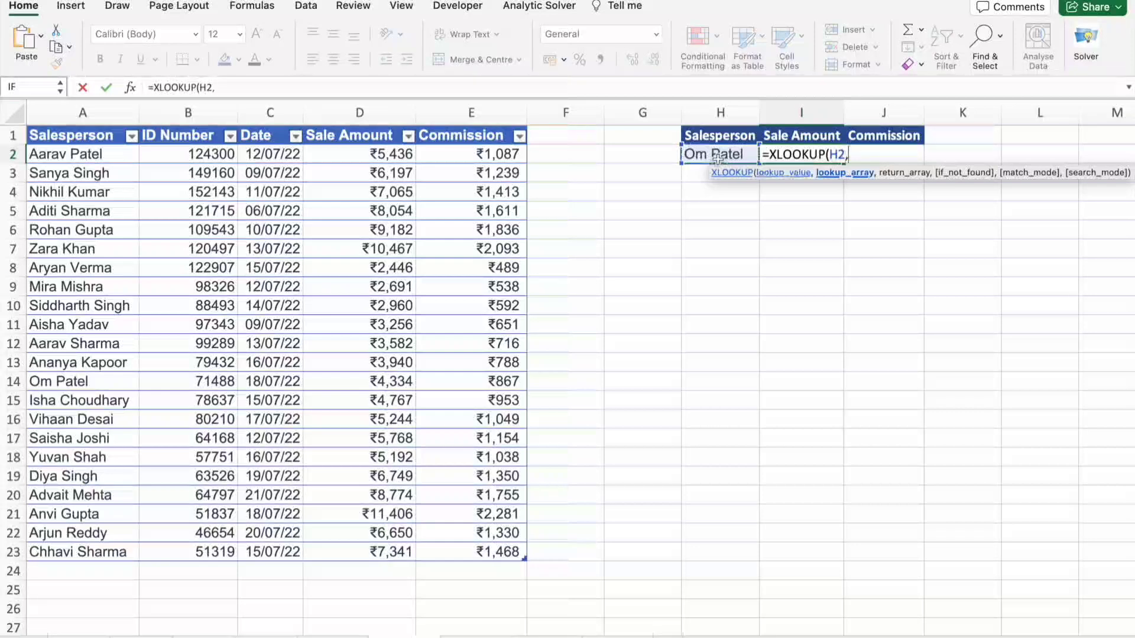
{"action": "left_click_drag", "start_coordinate": [114, 135], "coordinate": [119, 546]}
{"action": "type", "text": ","}
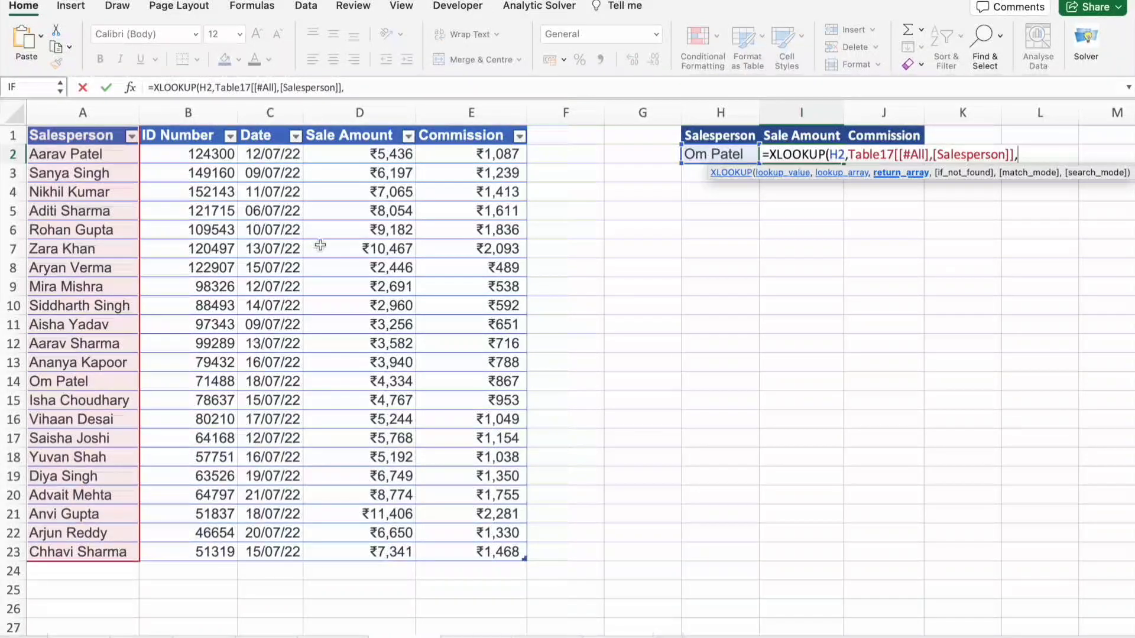
{"action": "left_click", "coordinate": [347, 137]}
{"action": "left_click_drag", "start_coordinate": [347, 136], "coordinate": [494, 544]}
{"action": "type", "text": ",,"}
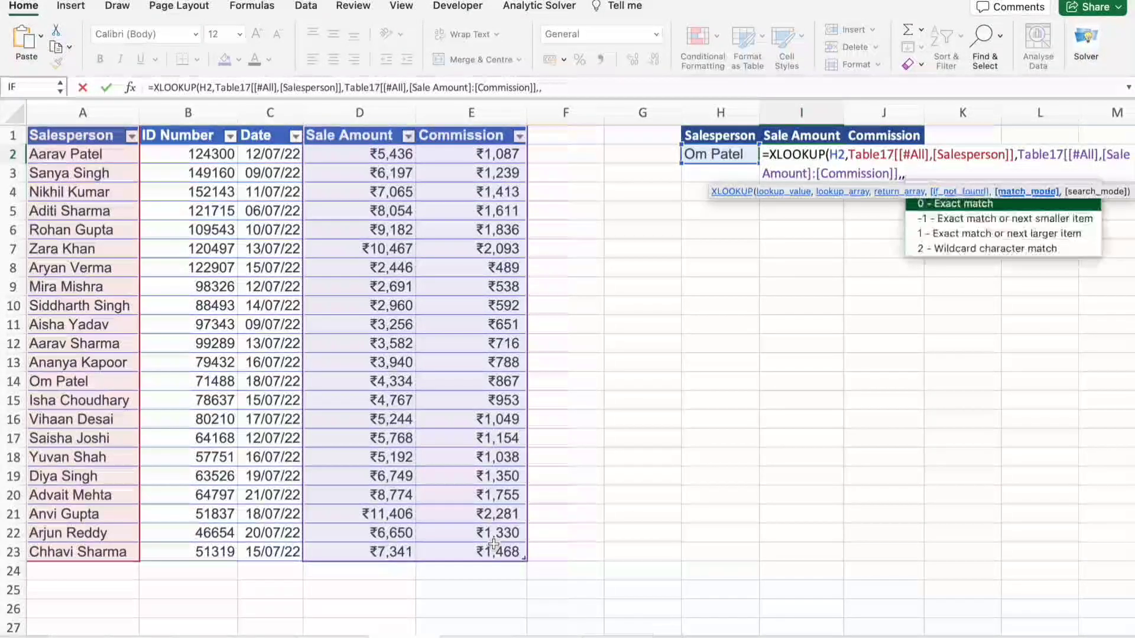
{"action": "key", "text": "Return"}
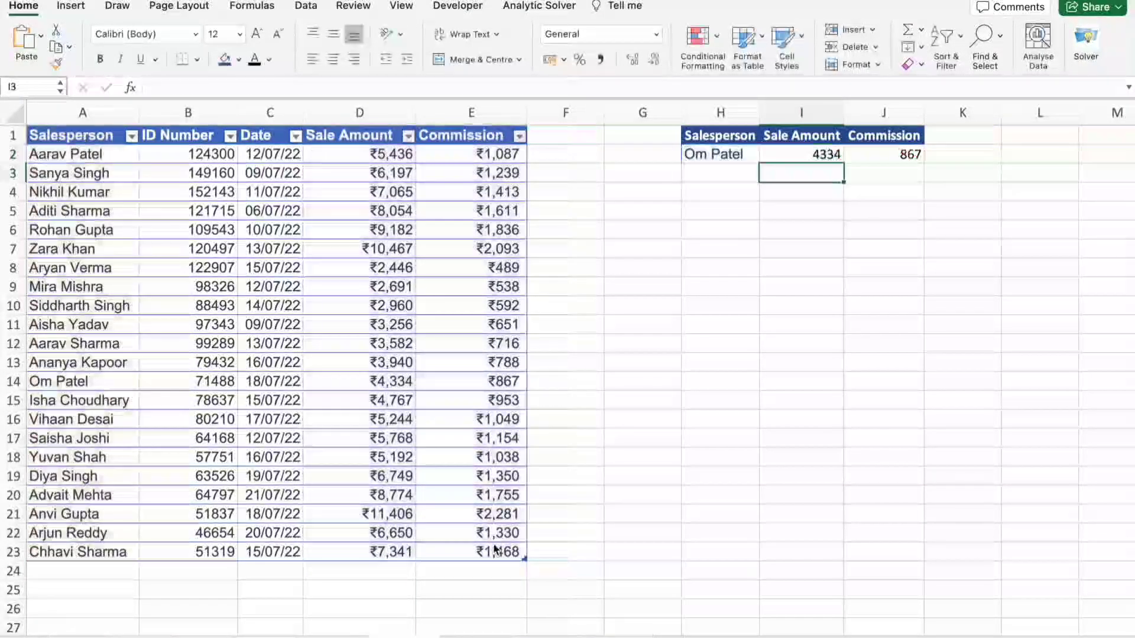
Step: Check the I2 formula, then move to the Company sales table and select search cell H2
{"action": "left_click", "coordinate": [819, 156]}
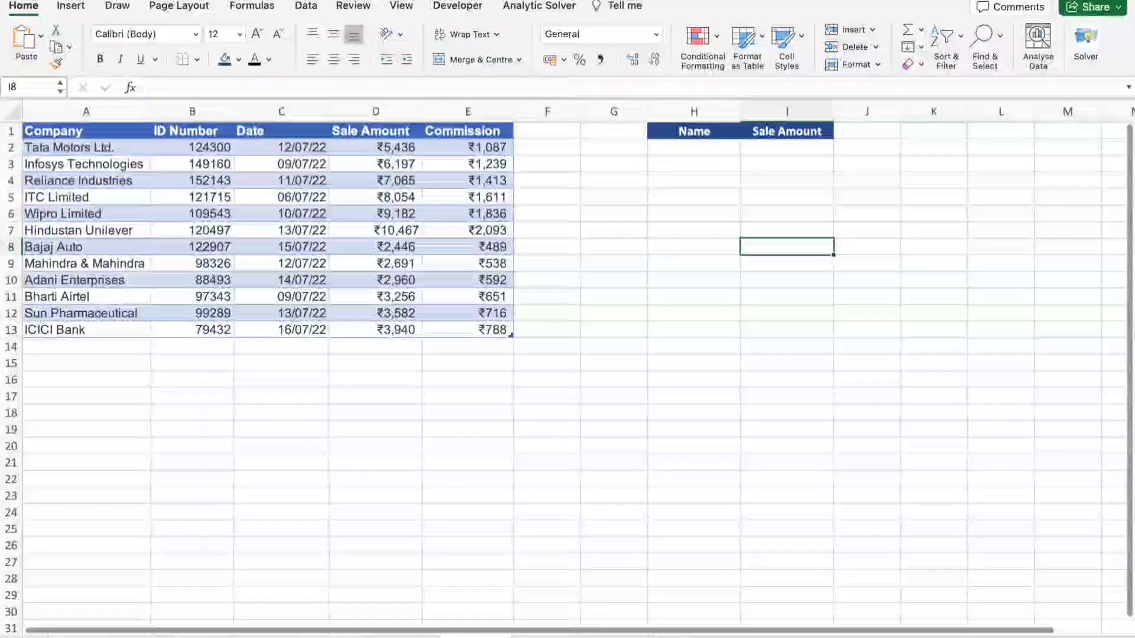
{"action": "left_click", "coordinate": [699, 149]}
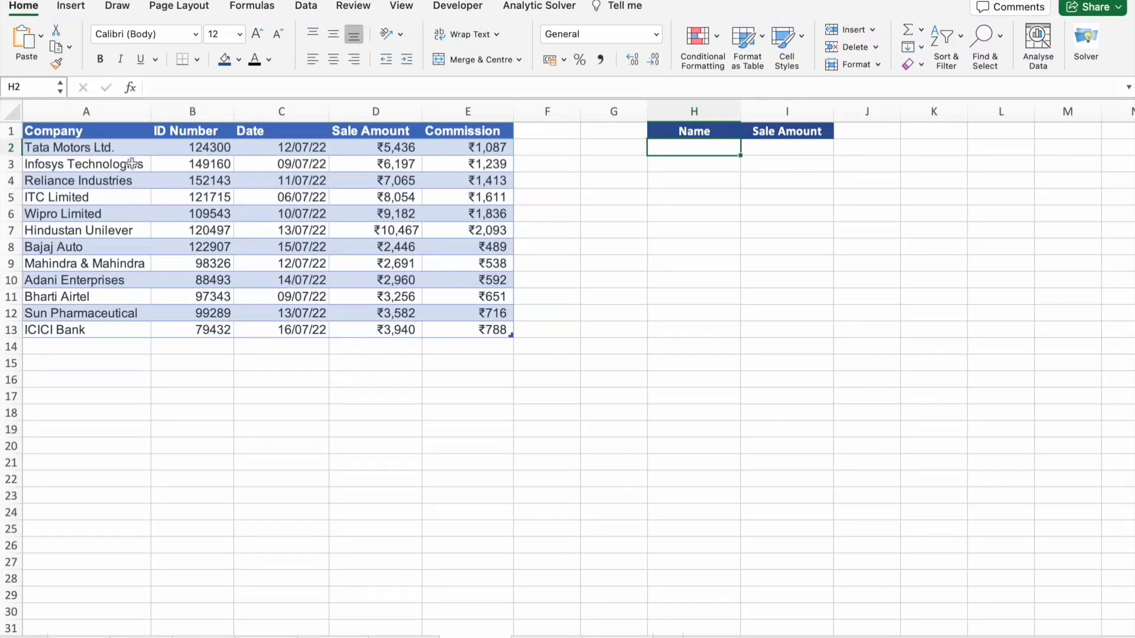
{"action": "left_click", "coordinate": [42, 217]}
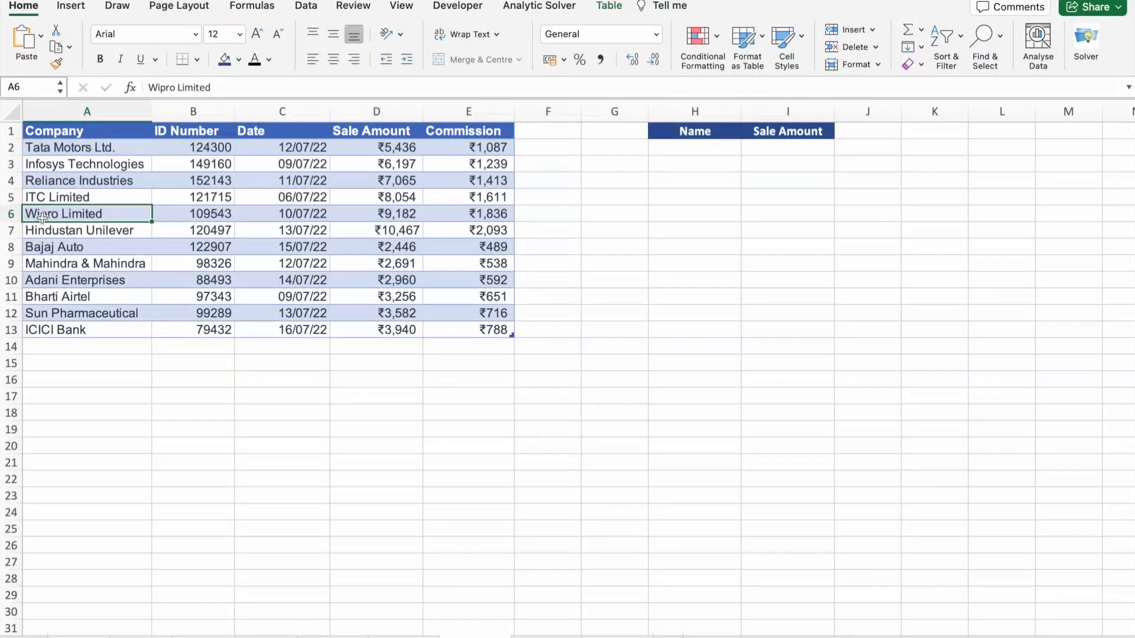
{"action": "left_click", "coordinate": [672, 153]}
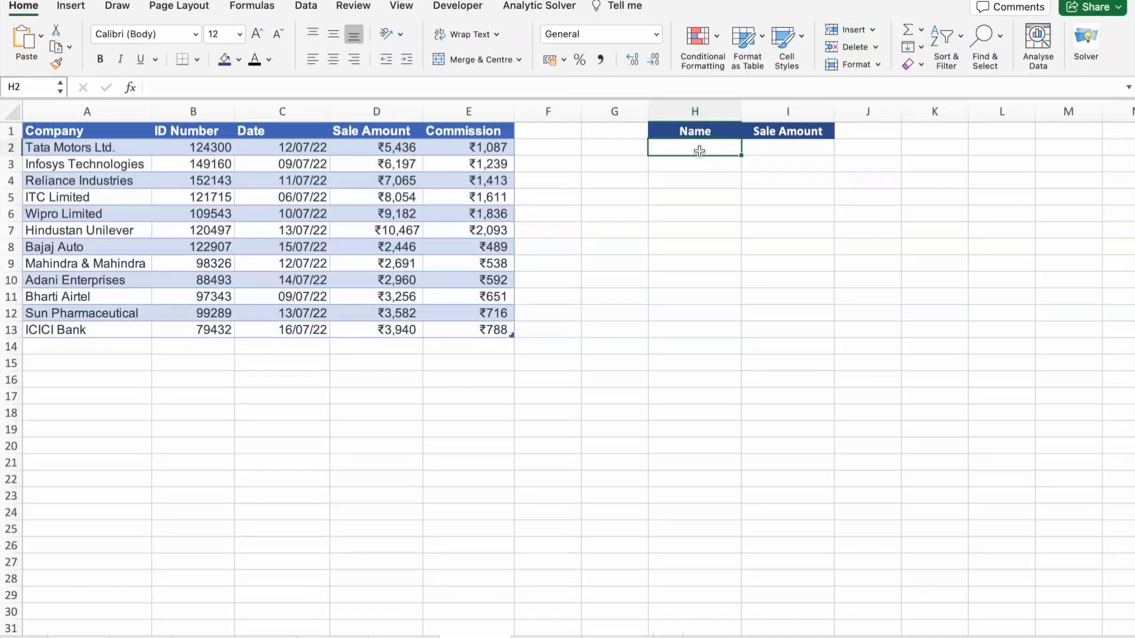
Step: Enter ITC in H2 and start an XLOOKUP in I2 using H2 as lookup value
{"action": "type", "text": "ITC"}
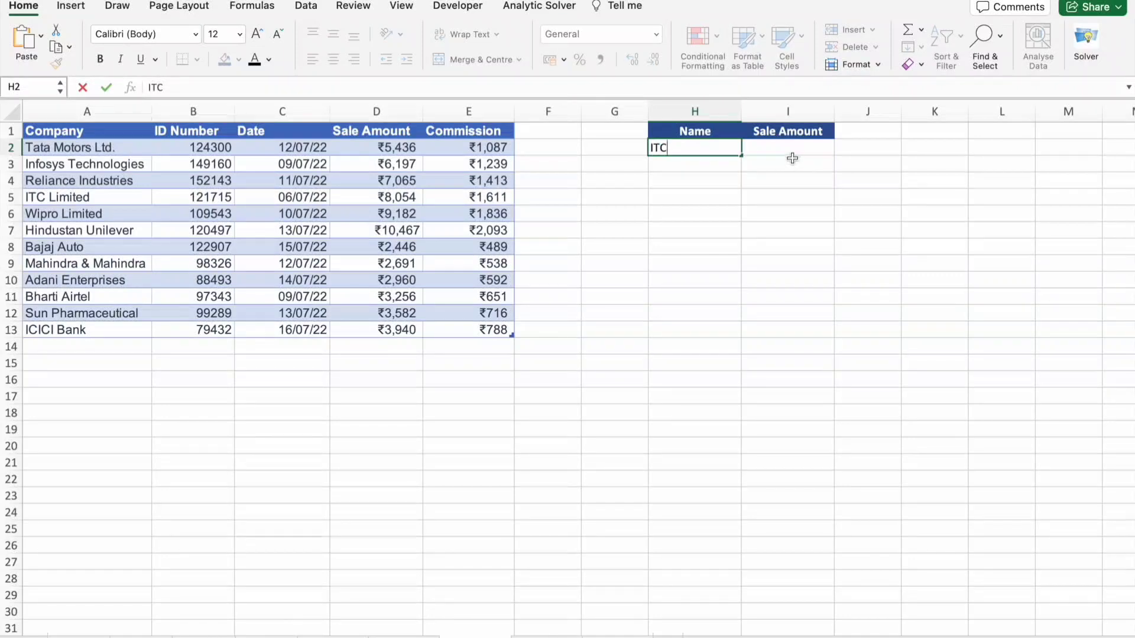
{"action": "left_click", "coordinate": [790, 150]}
{"action": "type", "text": "="}
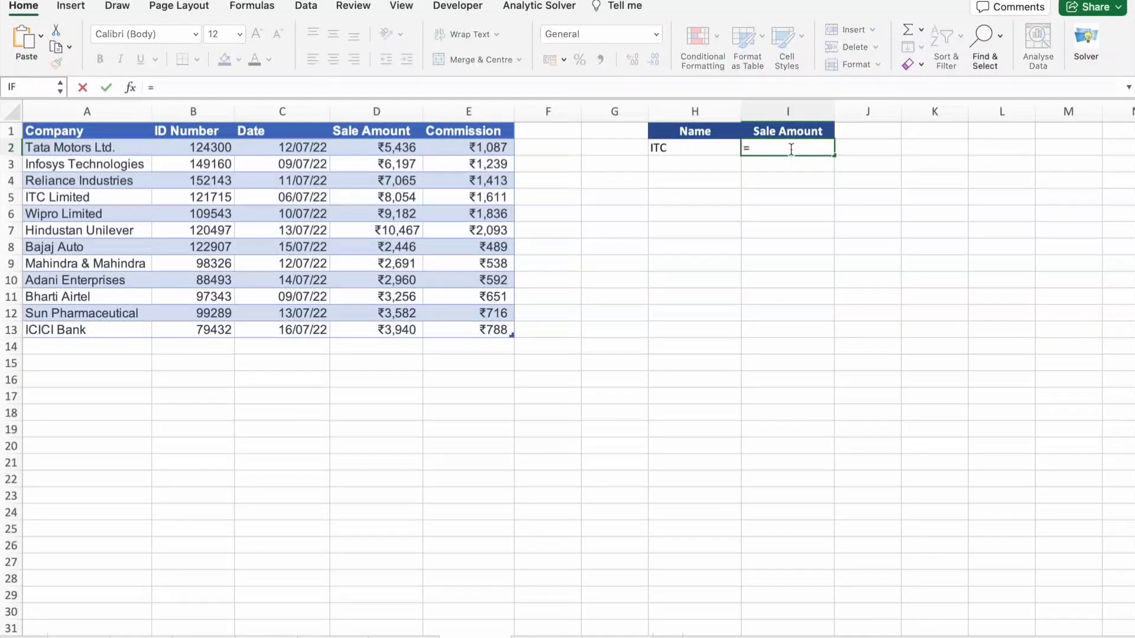
{"action": "type", "text": "xlo"}
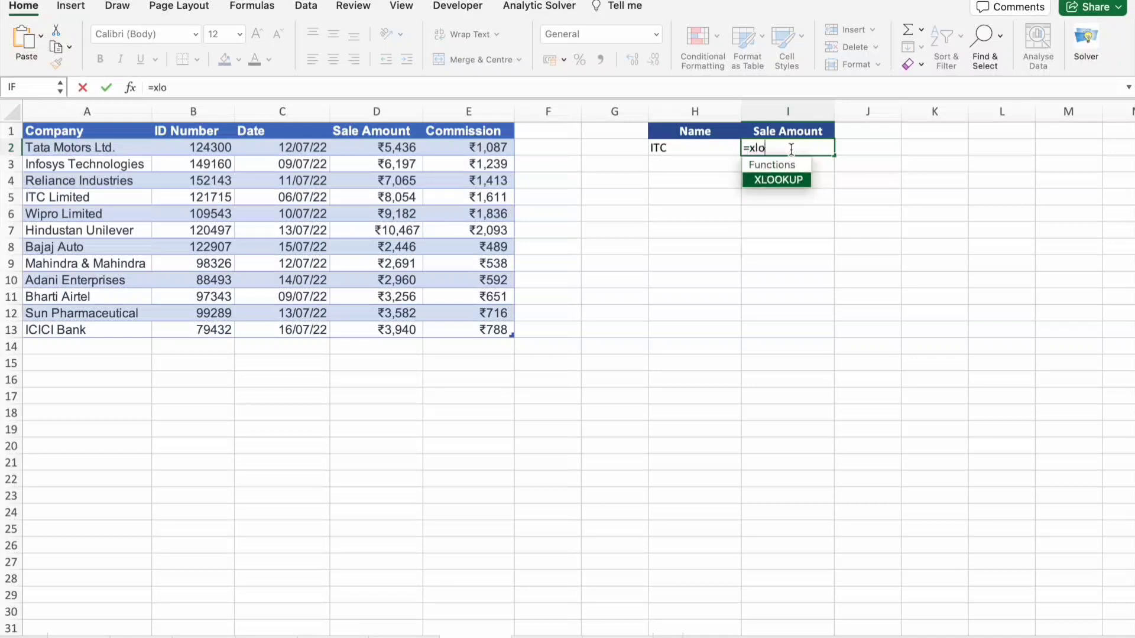
{"action": "key", "text": "Tab"}
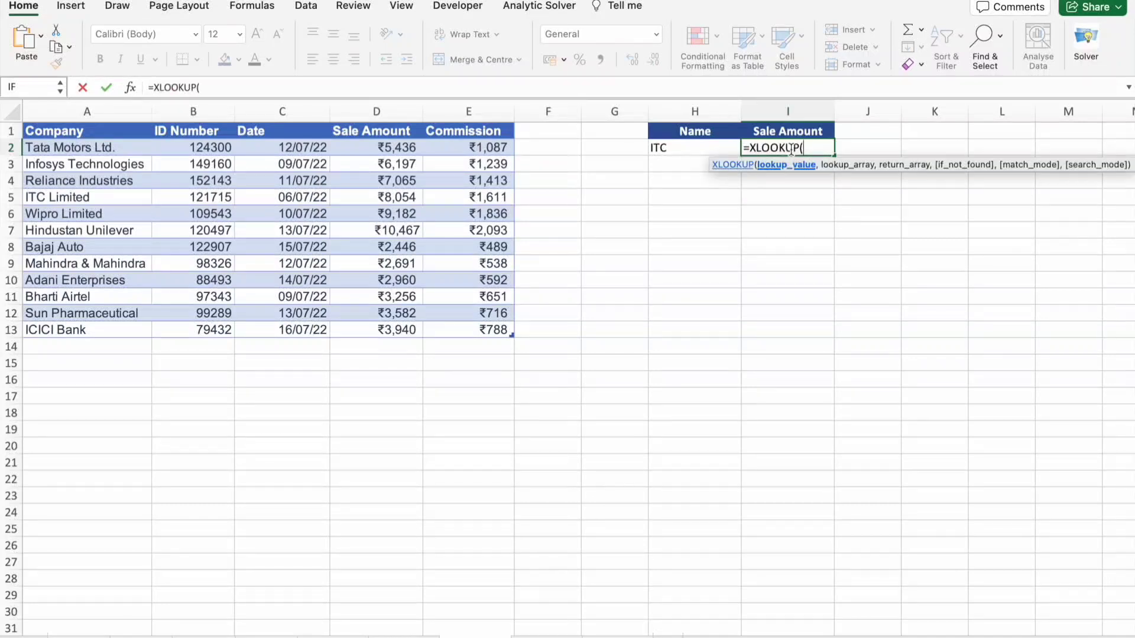
{"action": "left_click", "coordinate": [672, 151]}
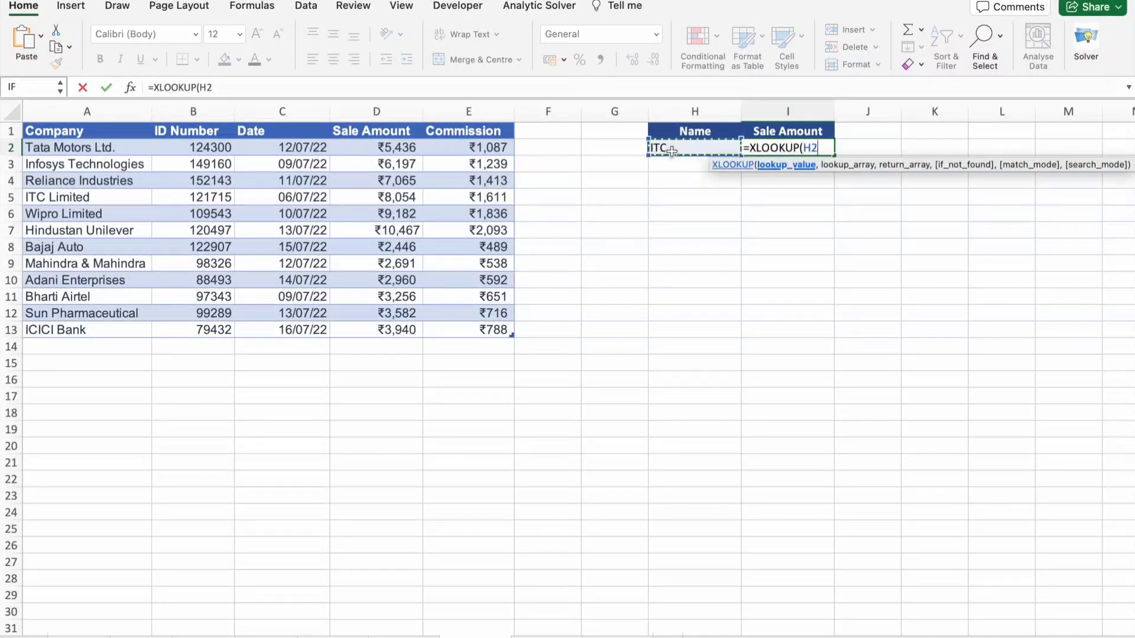
{"action": "type", "text": ","}
Step: Append a wildcard to H2, search the Company column, return Sale Amount with match mode 2 (8054)
{"action": "key", "text": "BackSpace"}
{"action": "type", "text": "&\"*"}
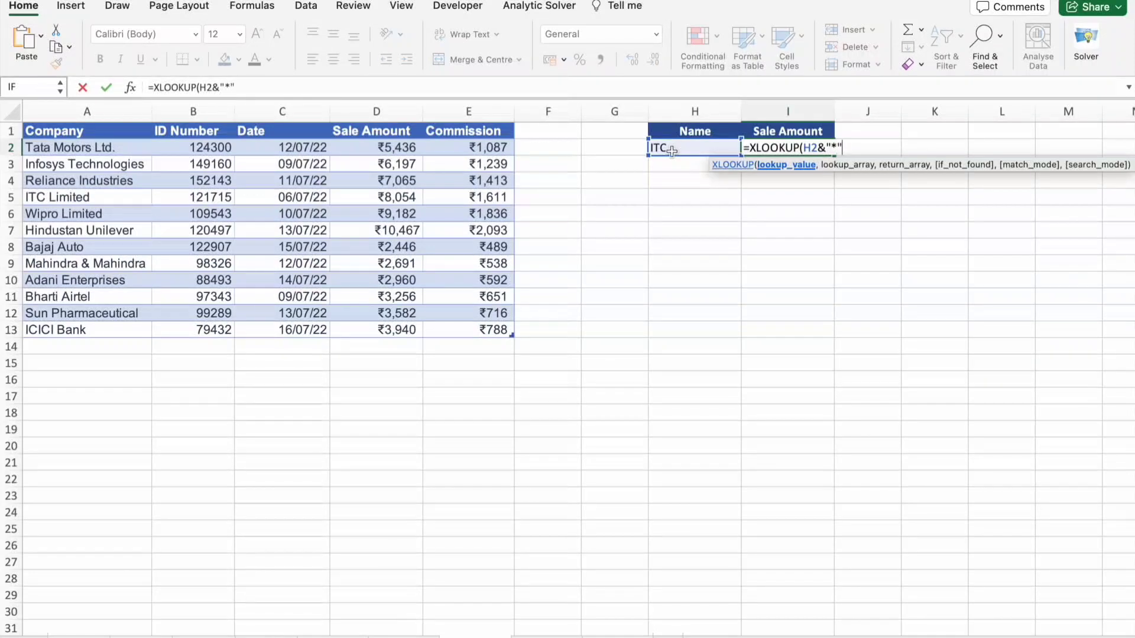
{"action": "type", "text": ","}
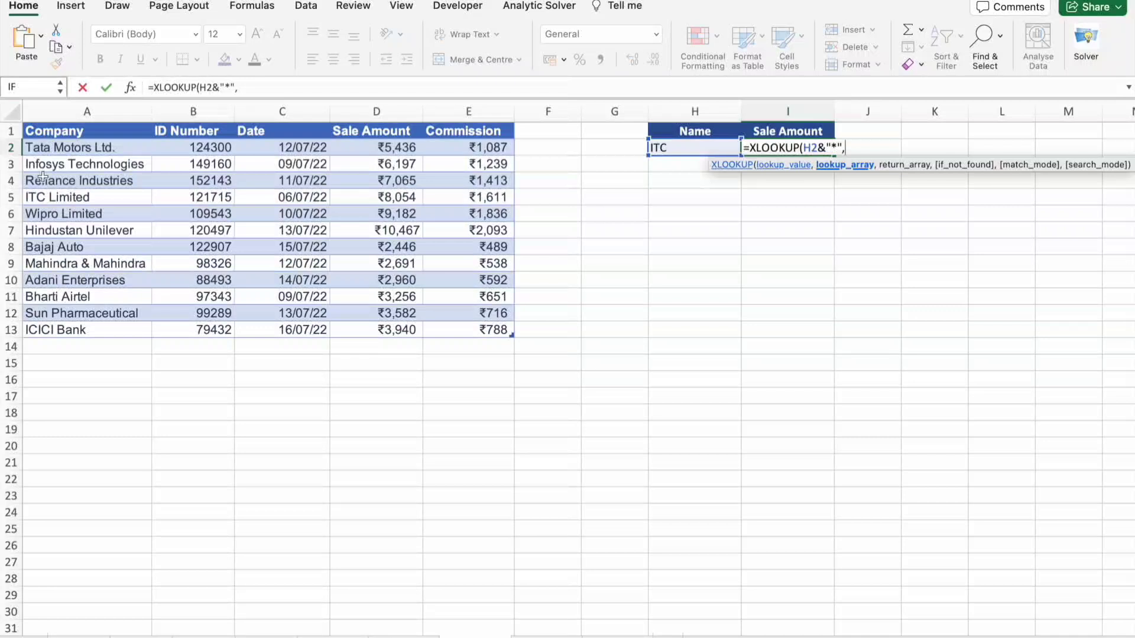
{"action": "left_click", "coordinate": [46, 139]}
{"action": "left_click_drag", "start_coordinate": [46, 139], "coordinate": [59, 326]}
{"action": "type", "text": ","}
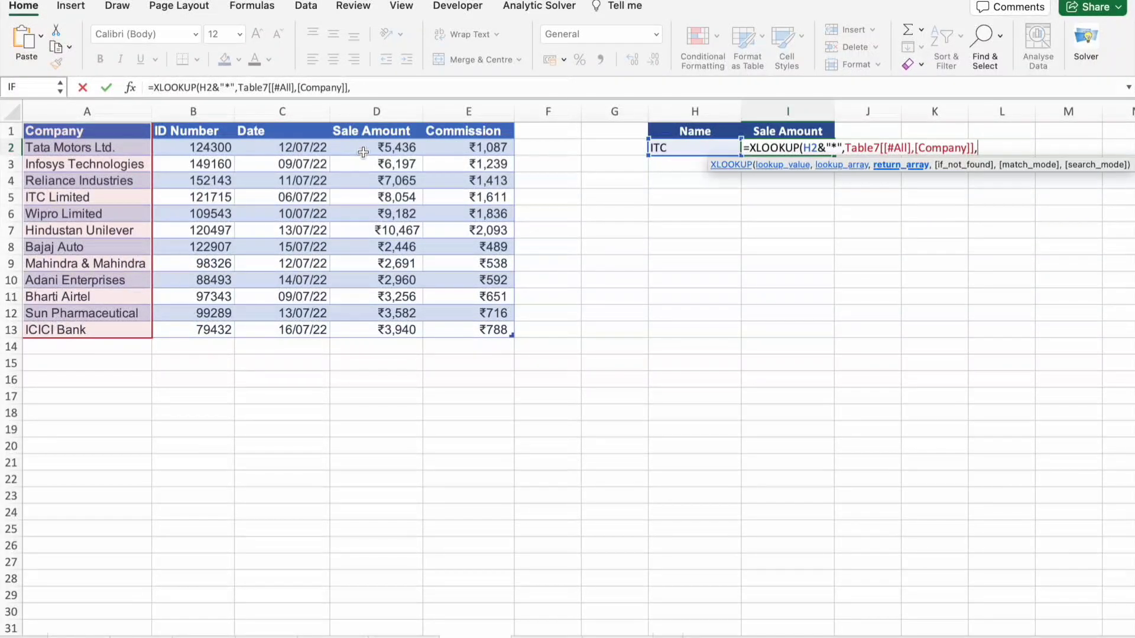
{"action": "left_click_drag", "start_coordinate": [361, 131], "coordinate": [366, 322]}
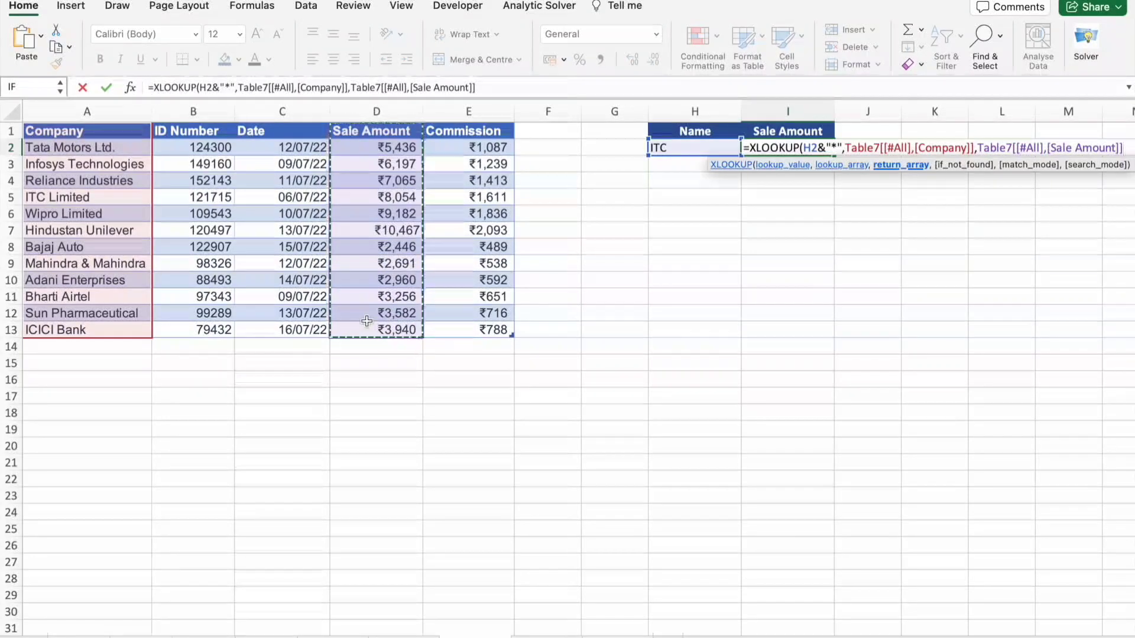
{"action": "type", "text": ","}
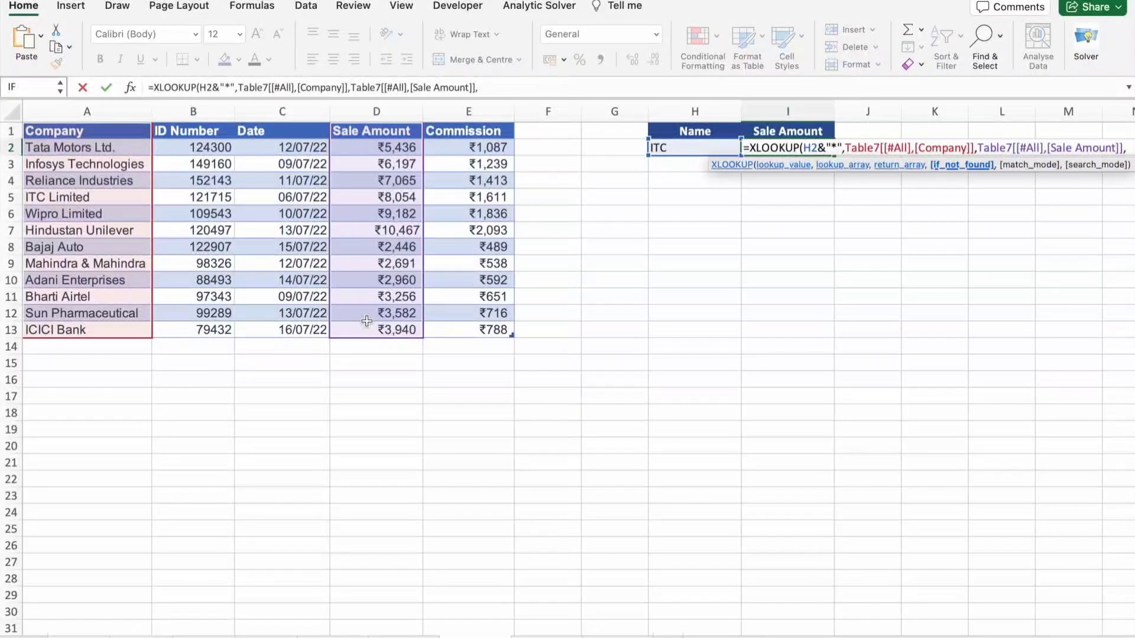
{"action": "type", "text": ","}
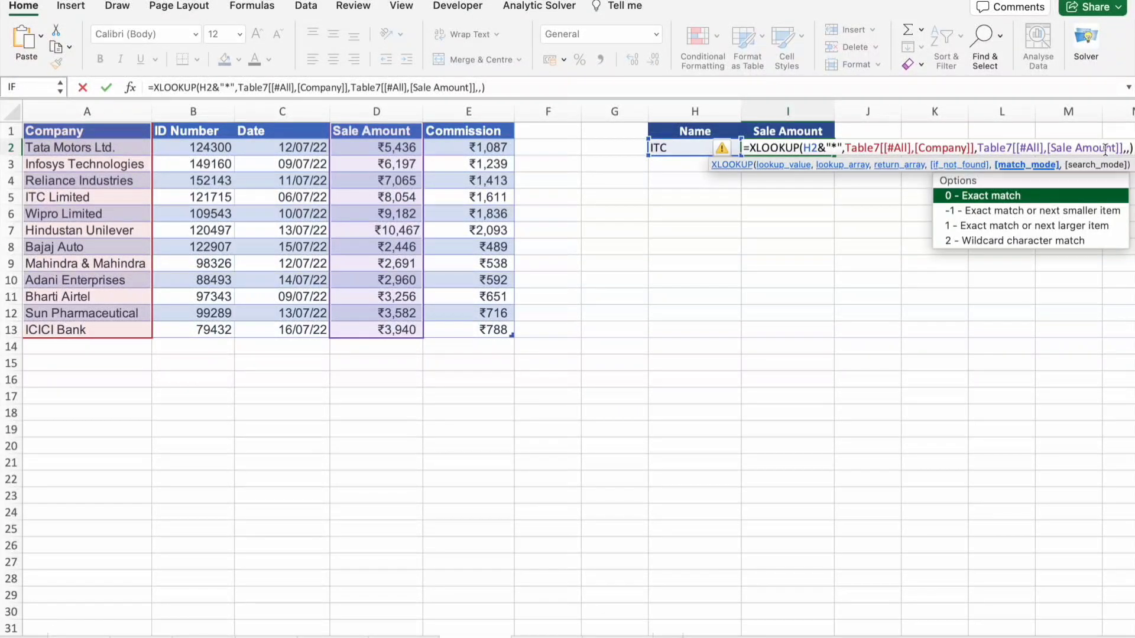
{"action": "key", "text": "Down"}
{"action": "key", "text": "Down"}
{"action": "key", "text": "Down"}
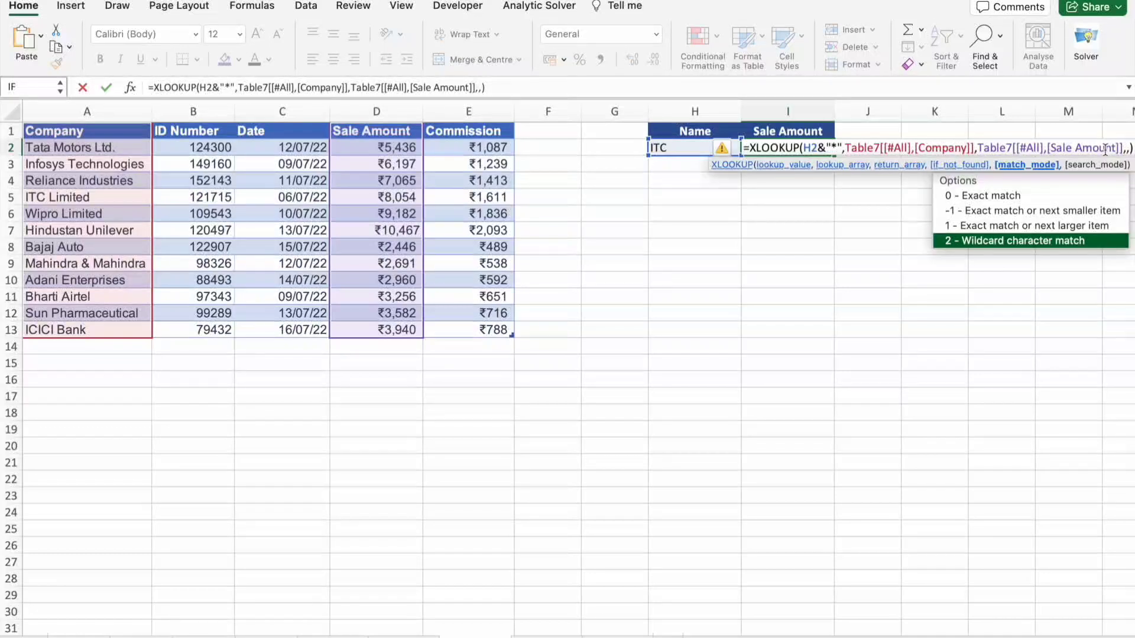
{"action": "type", "text": "2"}
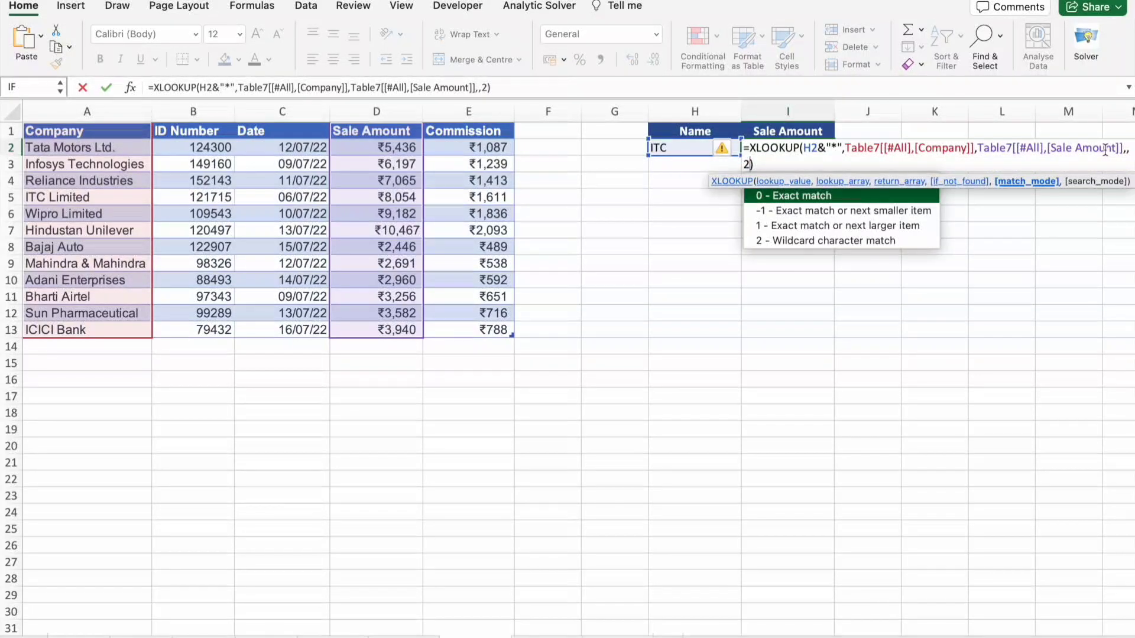
{"action": "key", "text": "Return"}
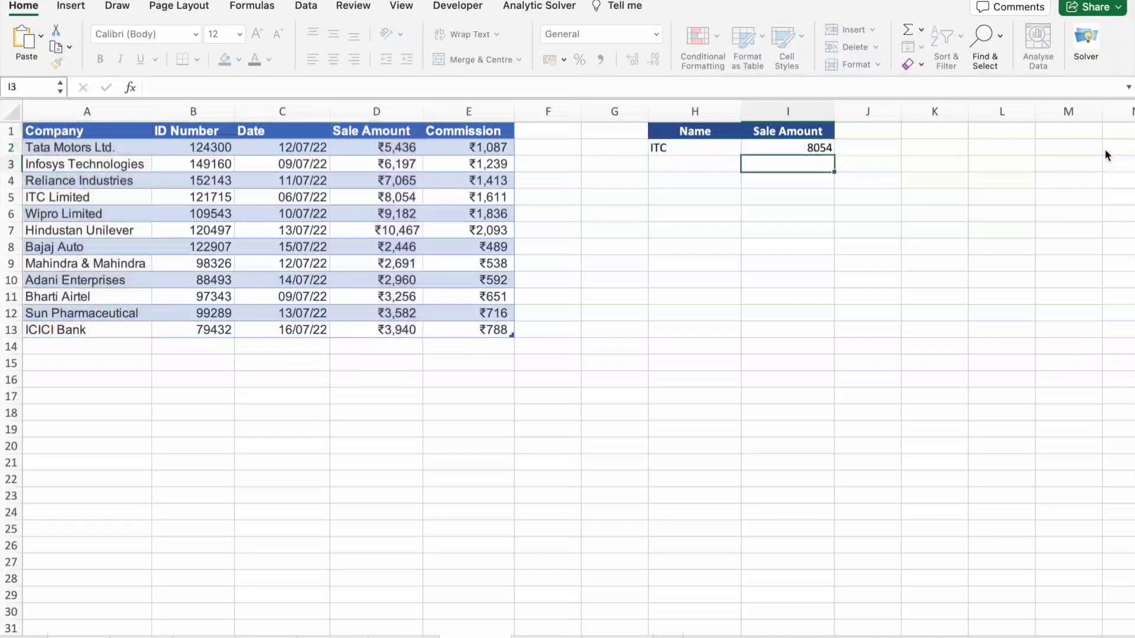
{"action": "left_click", "coordinate": [767, 146]}
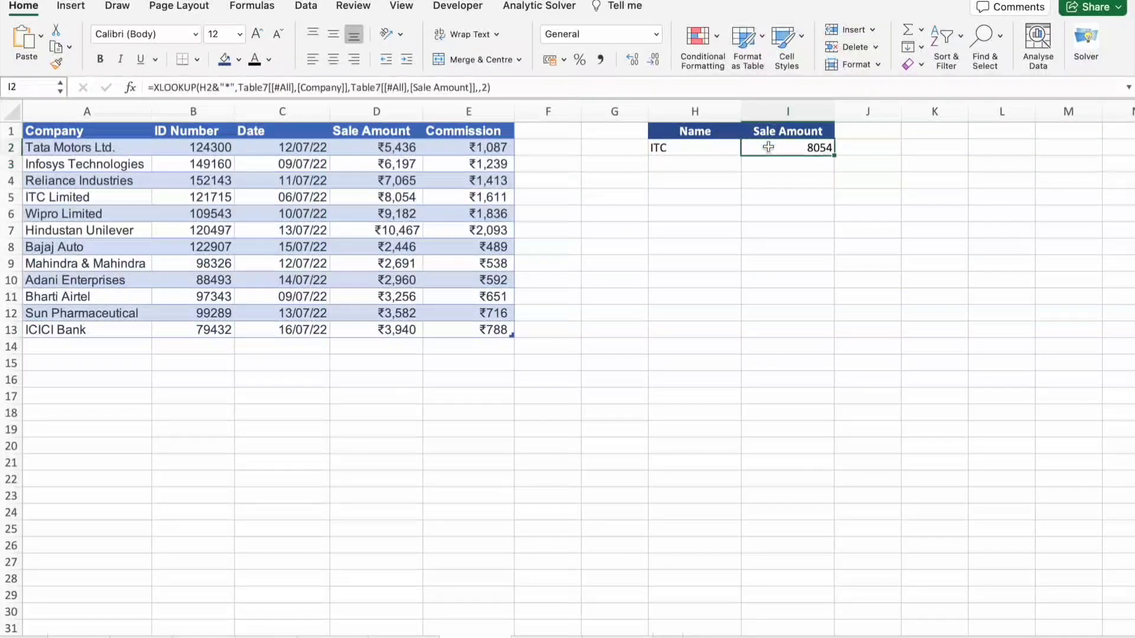
{"action": "left_click", "coordinate": [668, 148]}
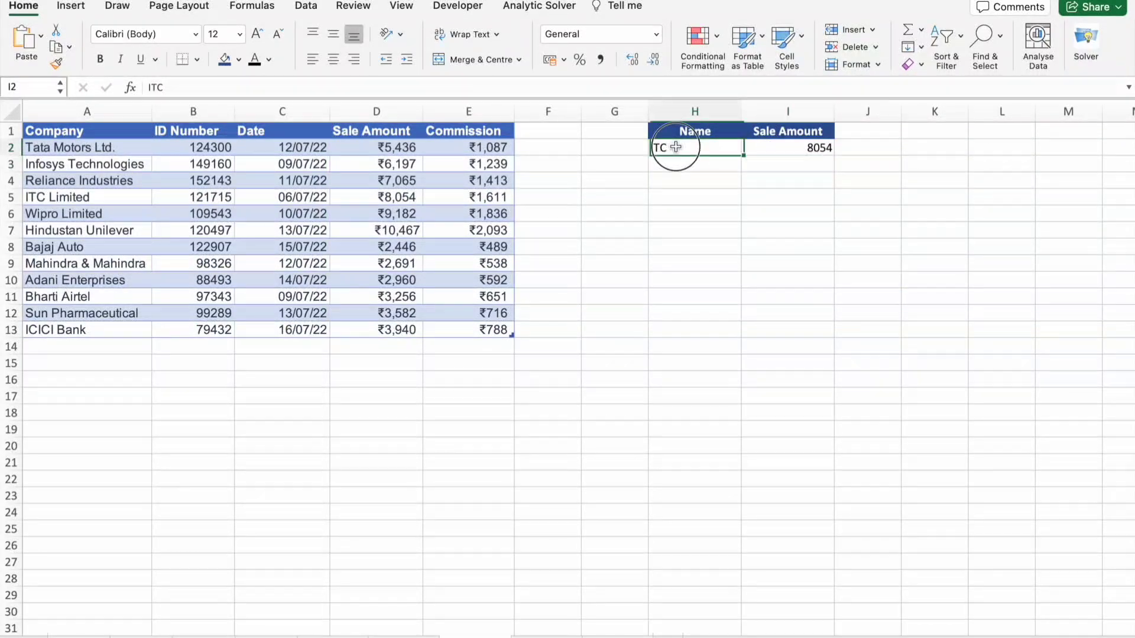
{"action": "left_click", "coordinate": [49, 196]}
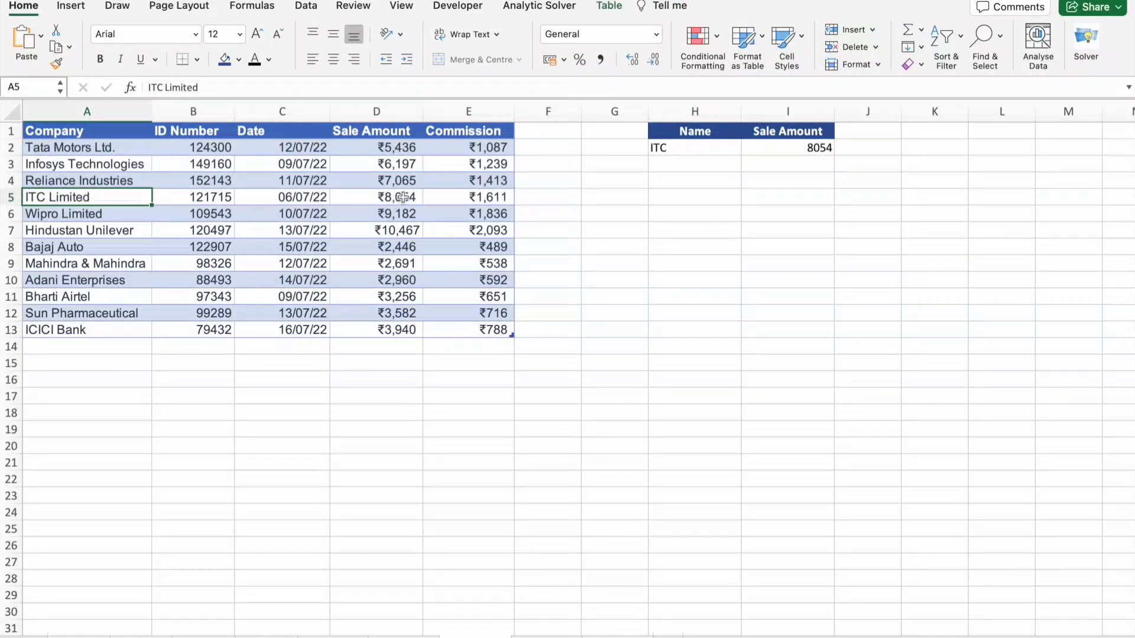
{"action": "left_click", "coordinate": [381, 198]}
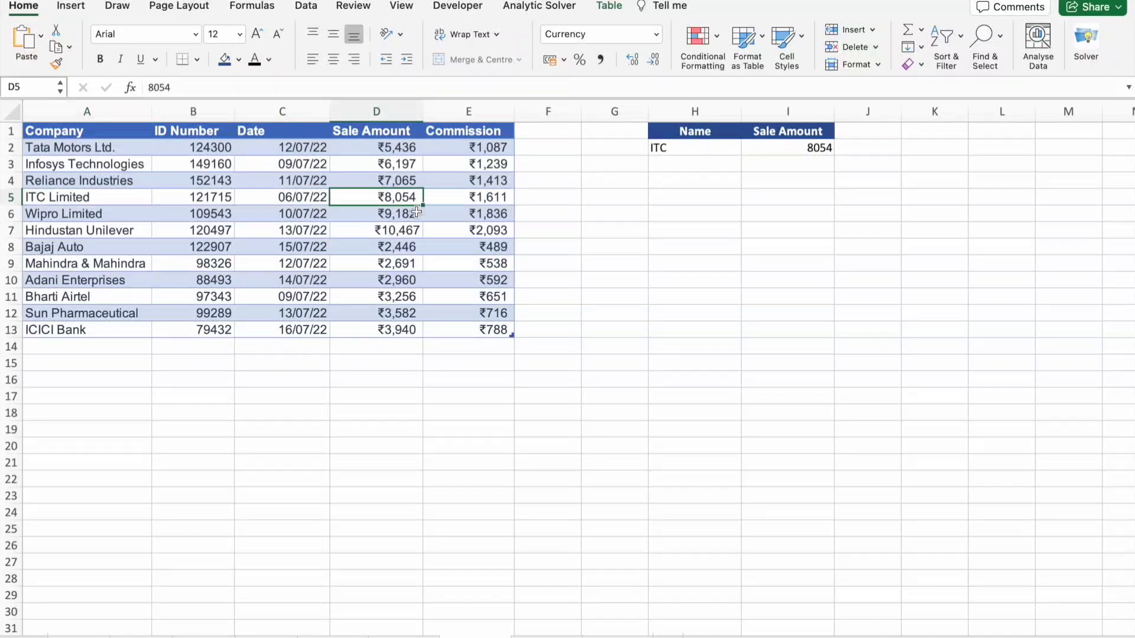
{"action": "left_click", "coordinate": [778, 148]}
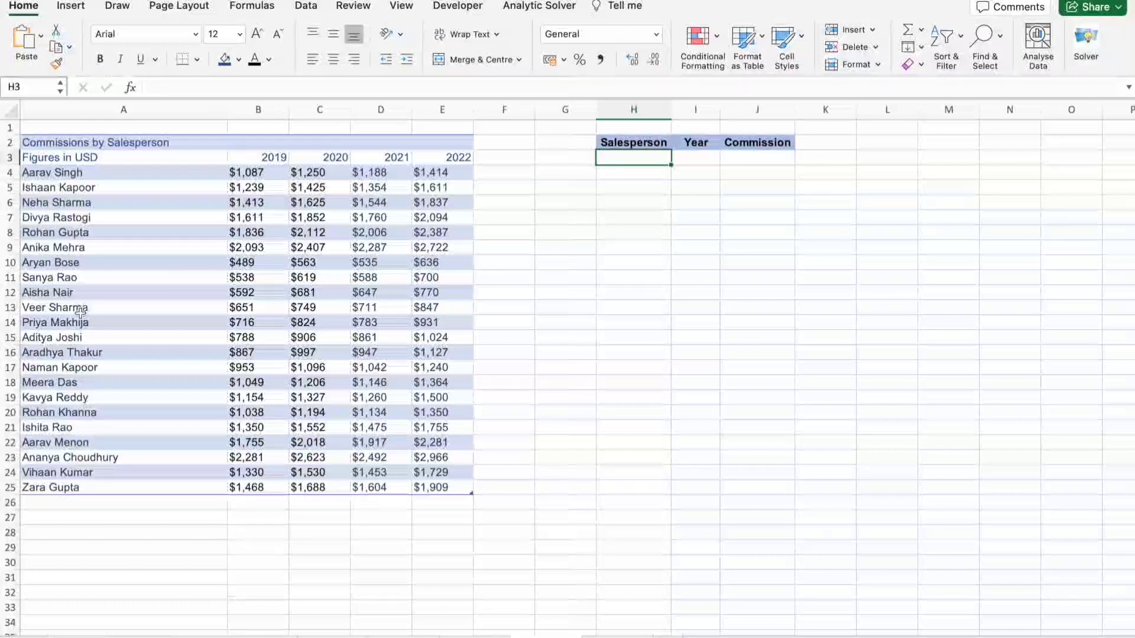
Step: Copy the row 15 salesperson's name into H3 and enter 2022 as the year in I3
{"action": "left_click", "coordinate": [71, 339]}
{"action": "key", "text": "ctrl+c"}
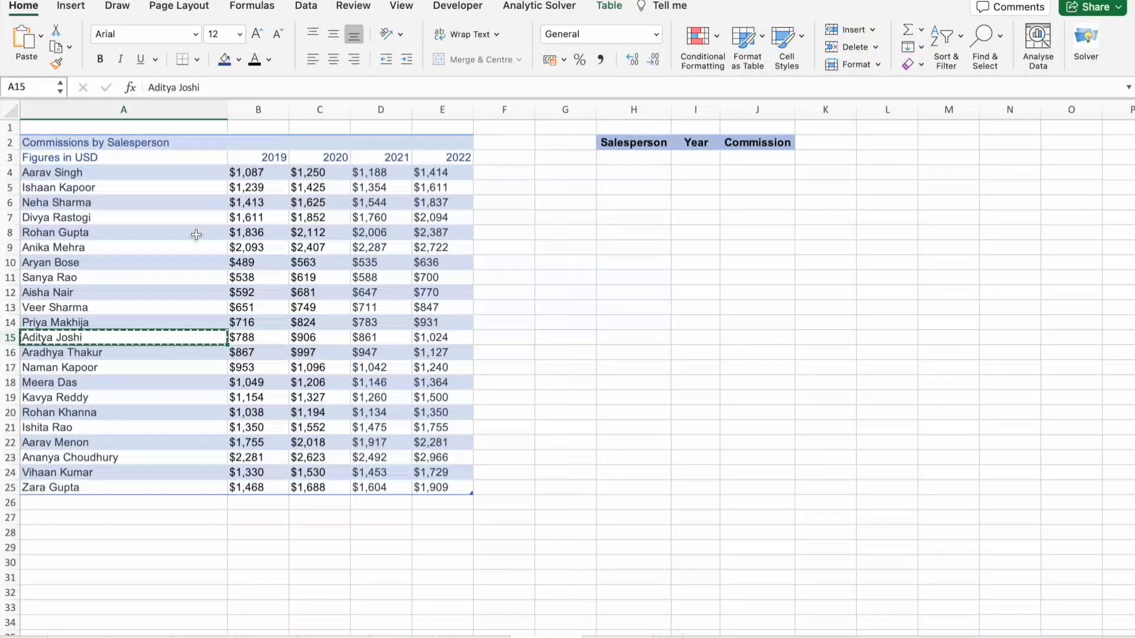
{"action": "left_click", "coordinate": [656, 158]}
{"action": "key", "text": "ctrl+v"}
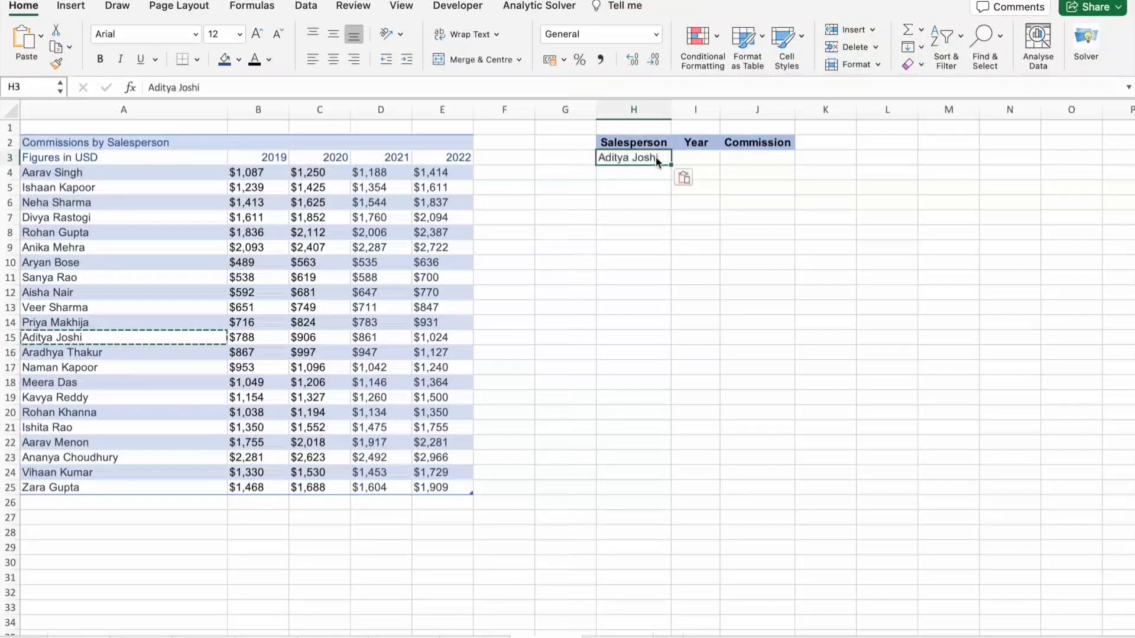
{"action": "left_click", "coordinate": [699, 158]}
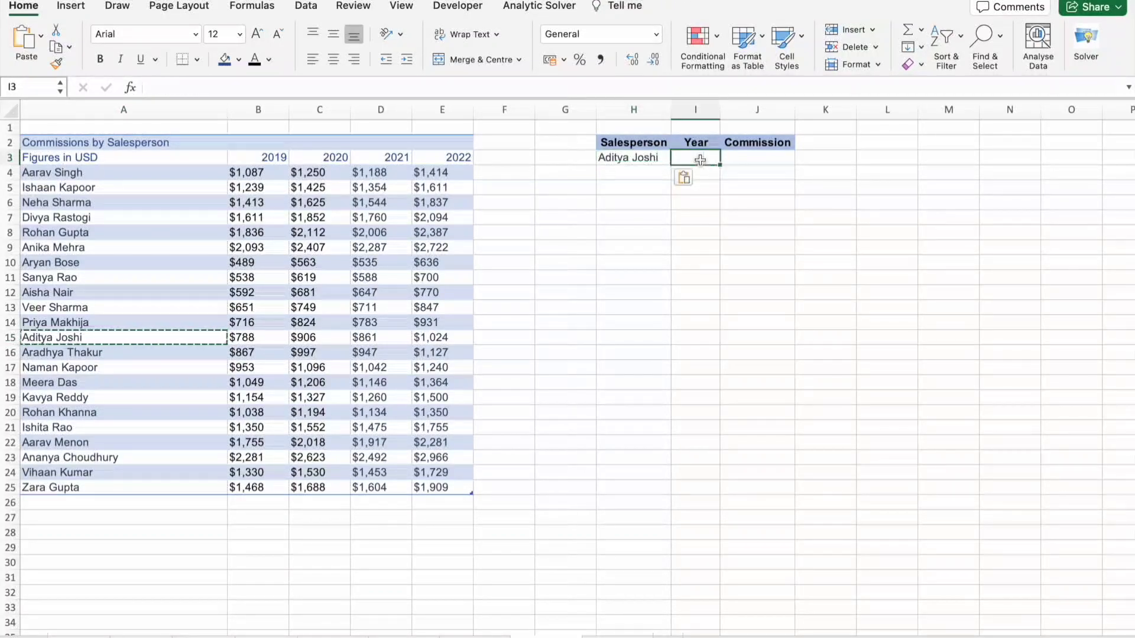
{"action": "type", "text": "20"}
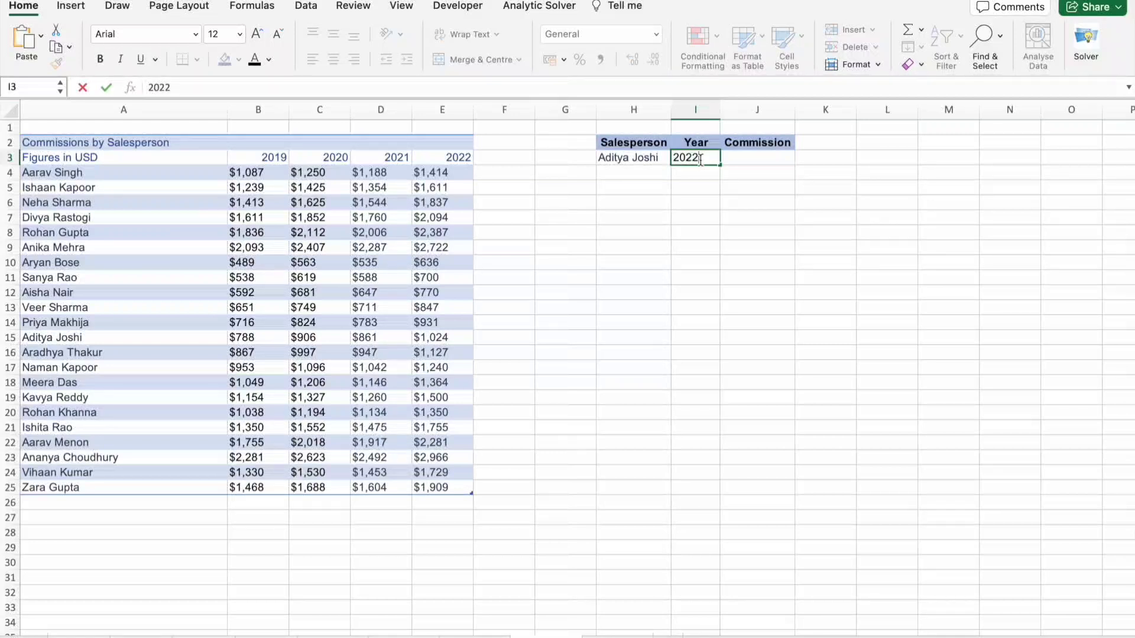
{"action": "type", "text": "22"}
{"action": "left_click", "coordinate": [752, 157]}
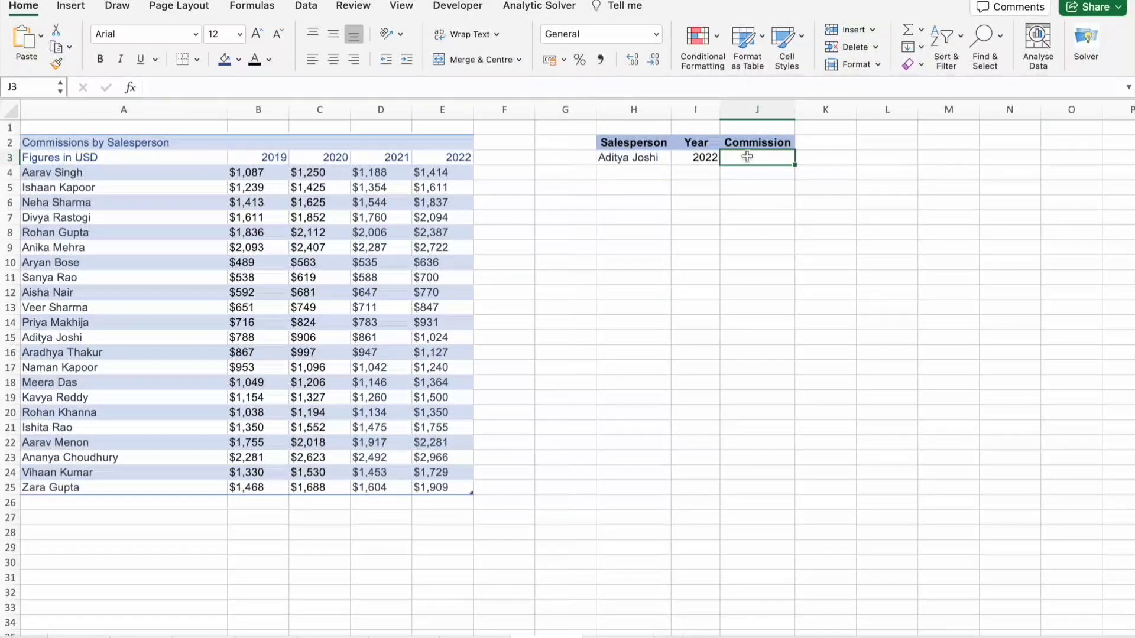
Step: In J3, start an XLOOKUP matching H3's salesperson against the names in column A
{"action": "type", "text": "=x"}
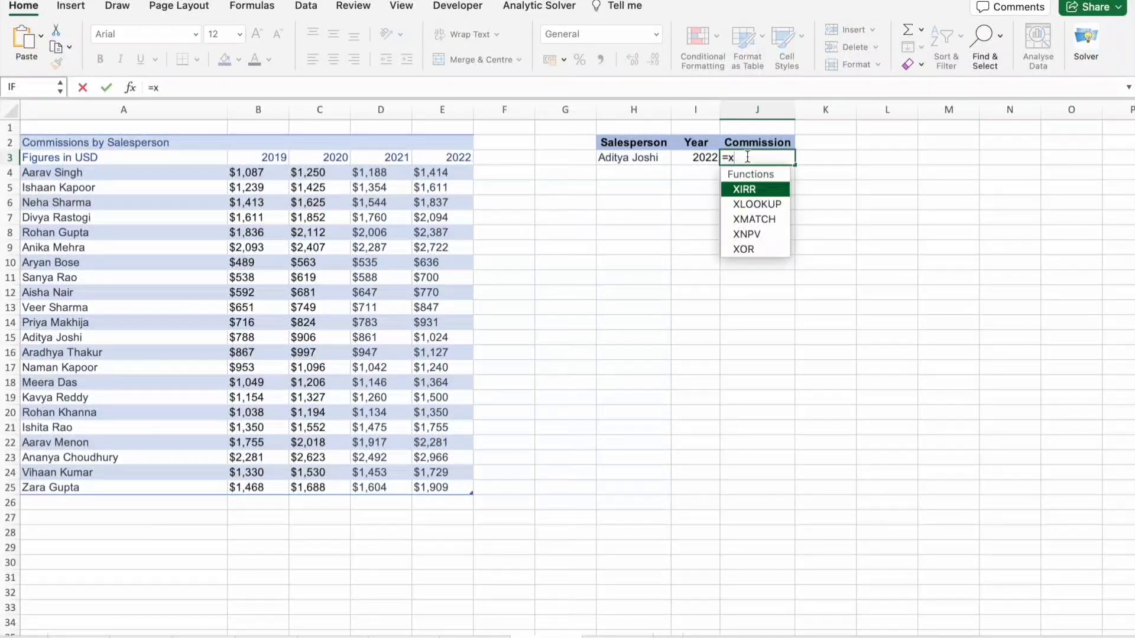
{"action": "key", "text": "Down"}
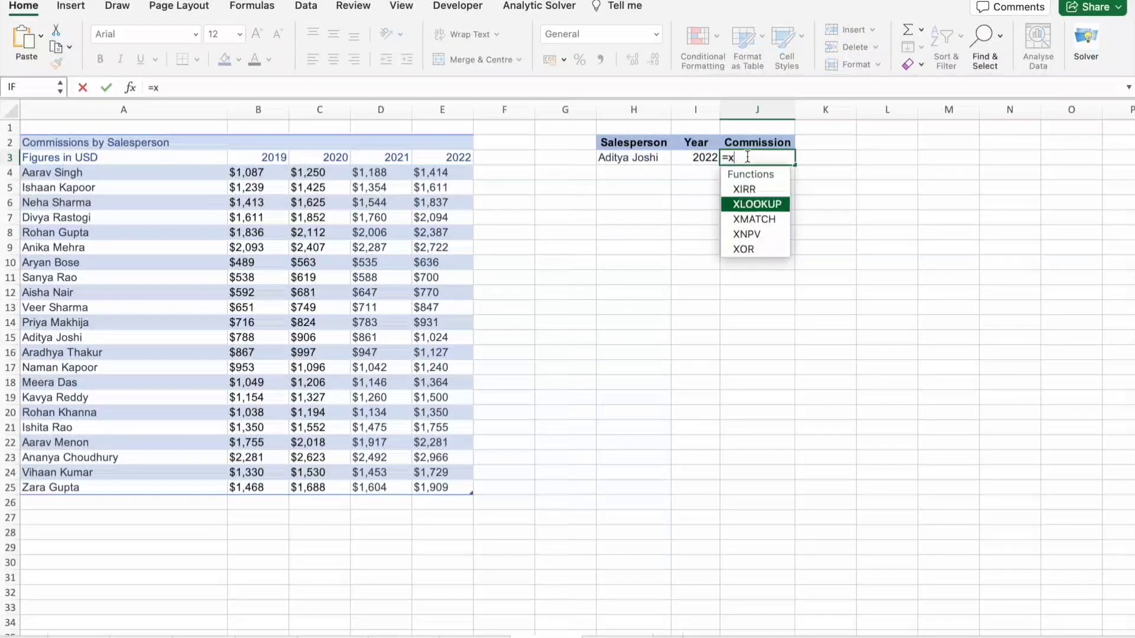
{"action": "key", "text": "Tab"}
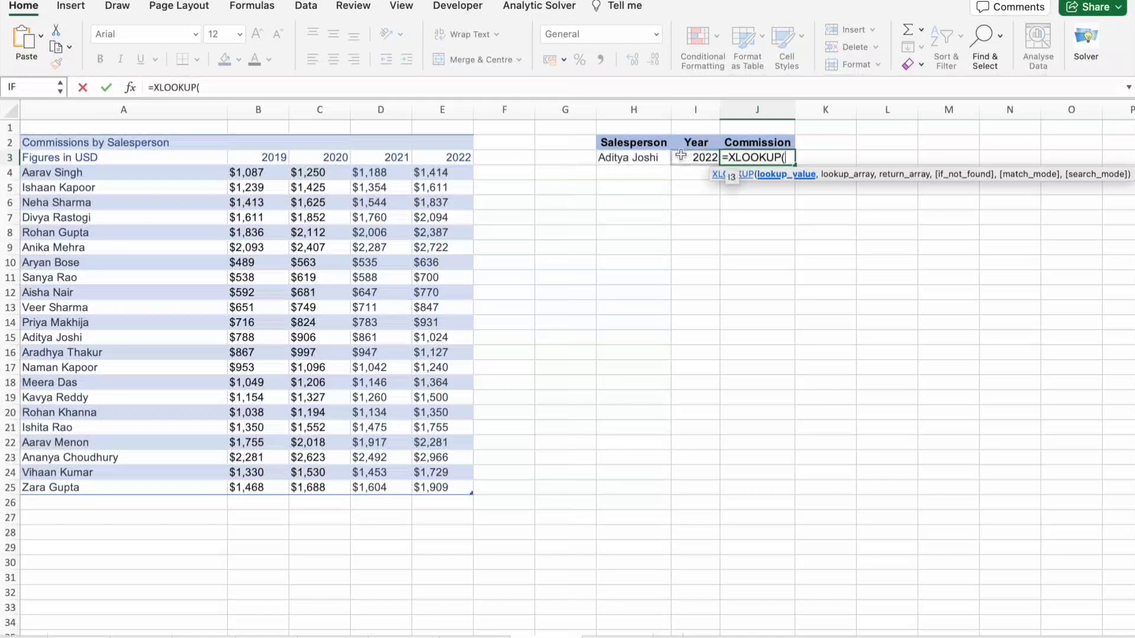
{"action": "left_click", "coordinate": [659, 159]}
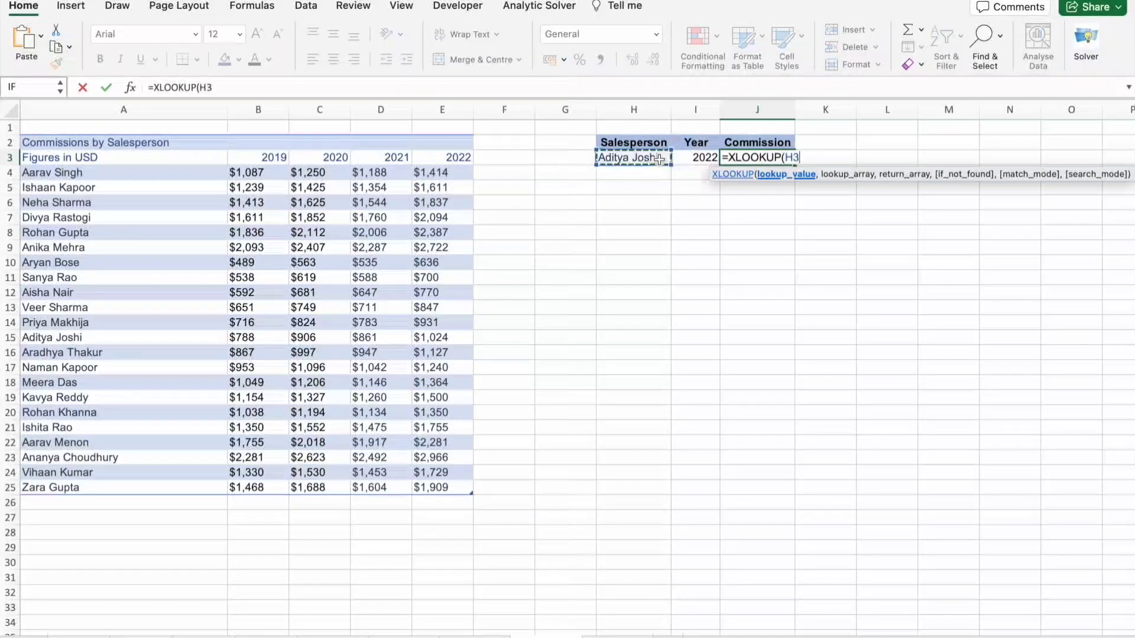
{"action": "type", "text": ","}
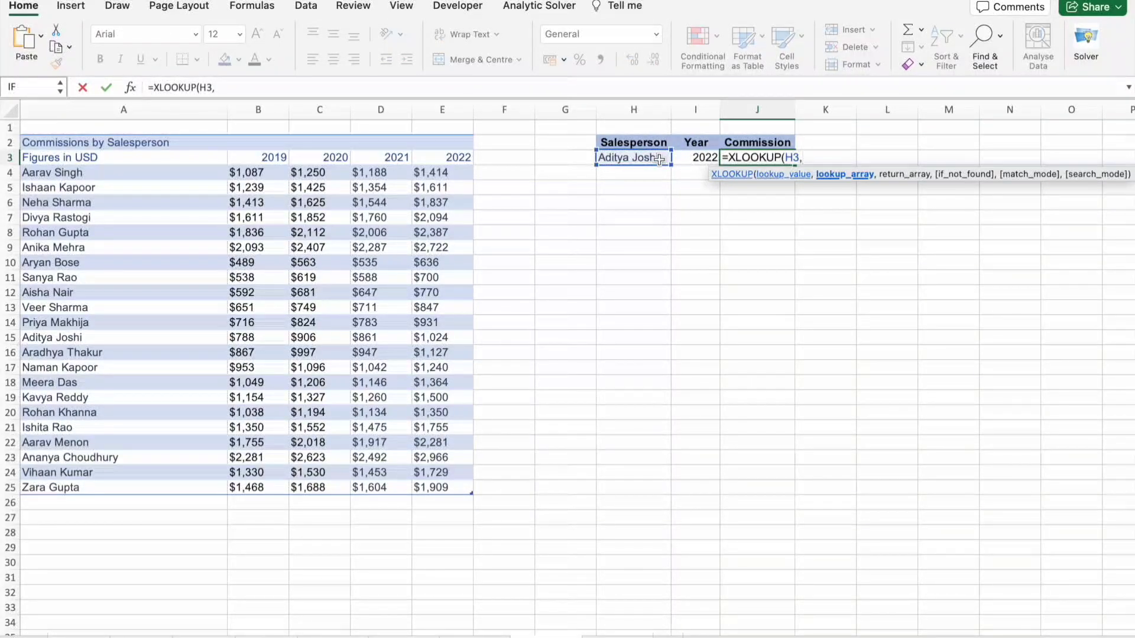
{"action": "left_click_drag", "start_coordinate": [171, 171], "coordinate": [137, 490]}
{"action": "type", "text": ","}
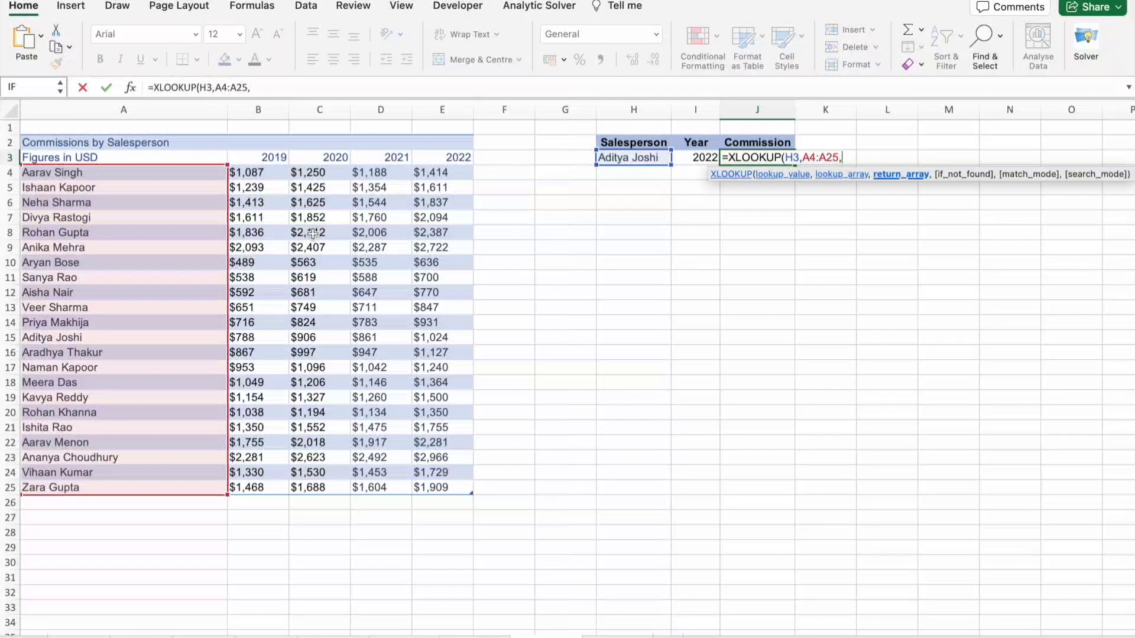
Step: Nest an XLOOKUP matching I3's year in the row 3 headings, returning the commission $1,024
{"action": "type", "text": "x"}
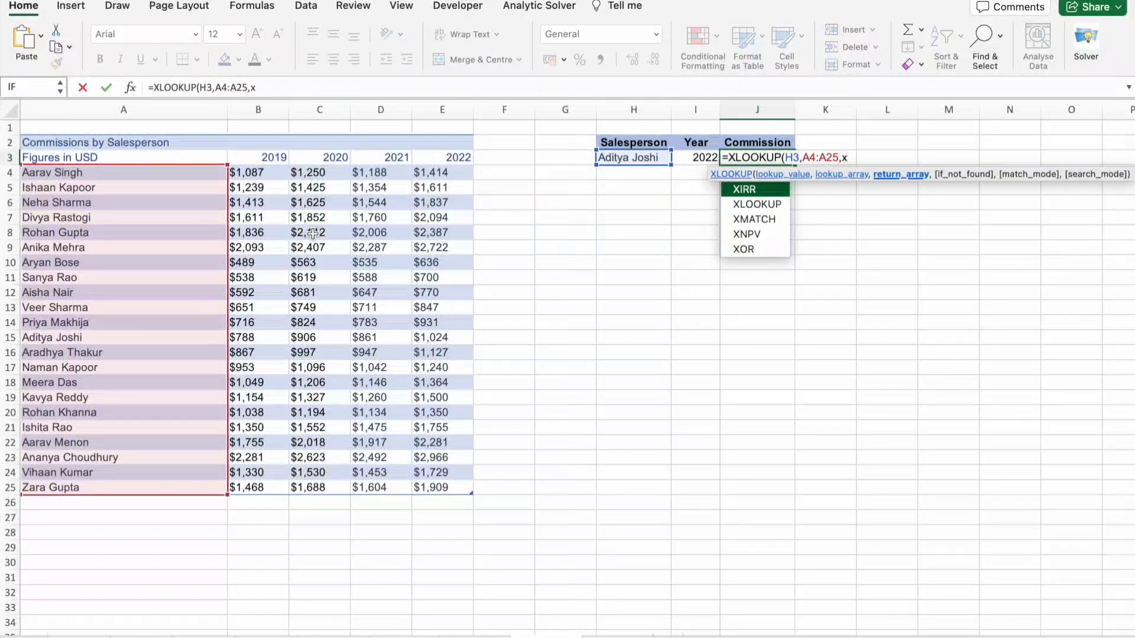
{"action": "type", "text": "l"}
{"action": "key", "text": "Tab"}
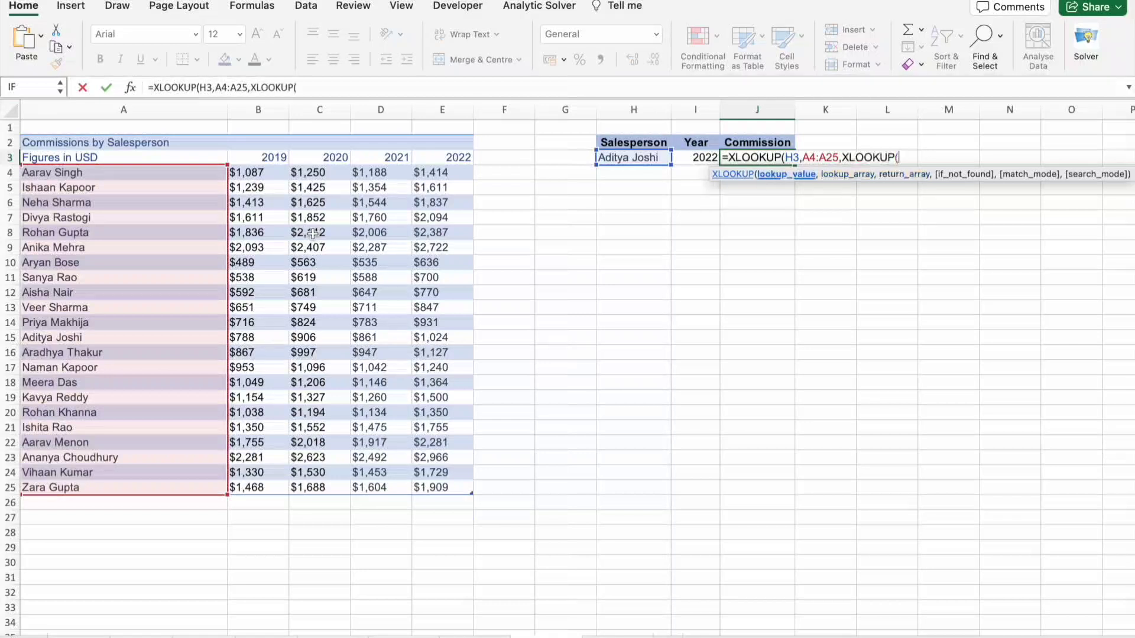
{"action": "left_click", "coordinate": [701, 159]}
{"action": "type", "text": ","}
{"action": "left_click_drag", "start_coordinate": [247, 155], "coordinate": [458, 159]}
{"action": "type", "text": ","}
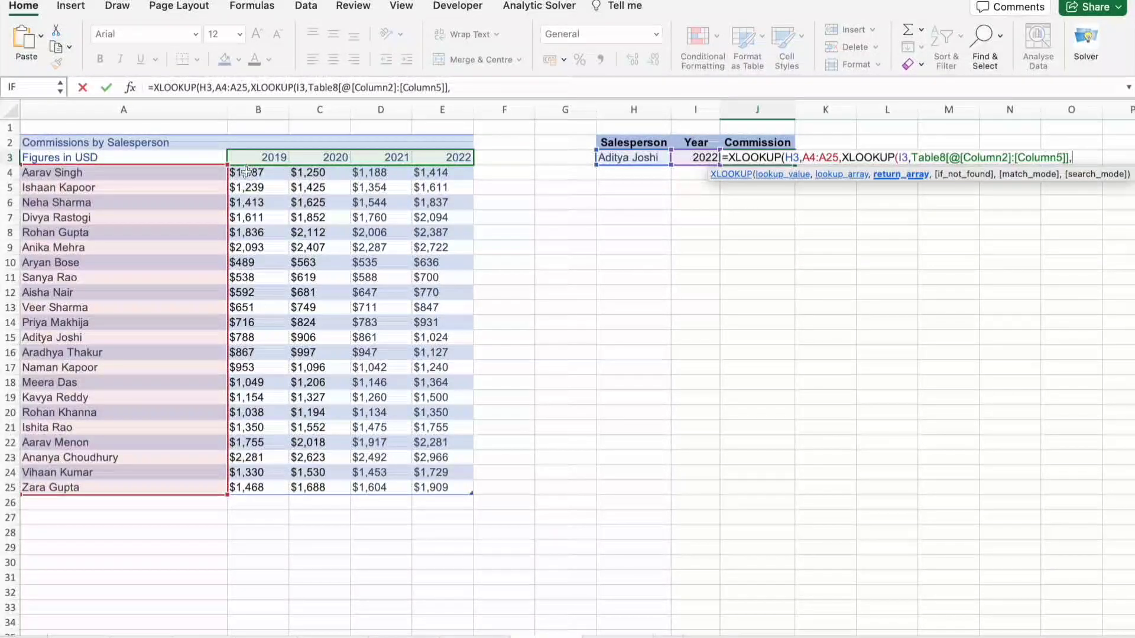
{"action": "left_click_drag", "start_coordinate": [246, 172], "coordinate": [435, 484]}
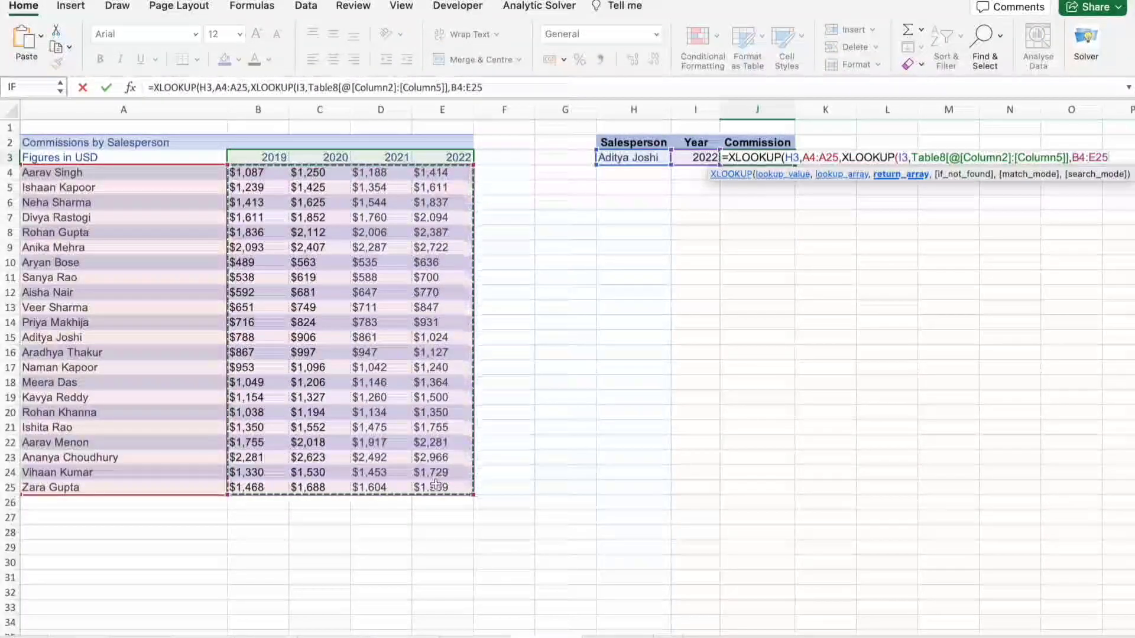
{"action": "type", "text": "))"}
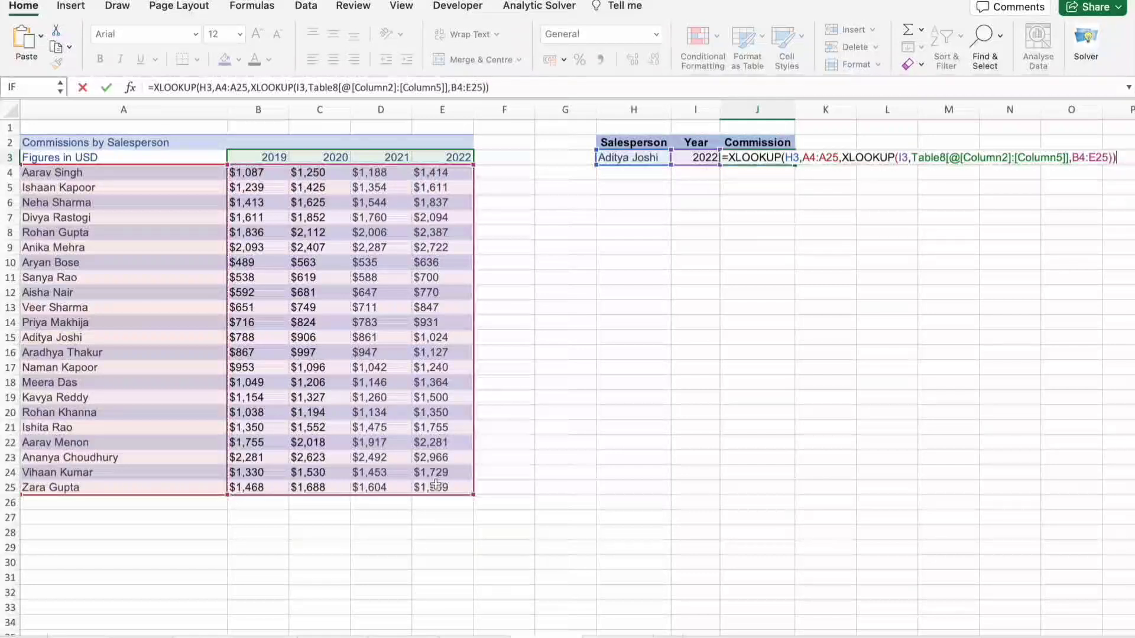
{"action": "key", "text": "Return"}
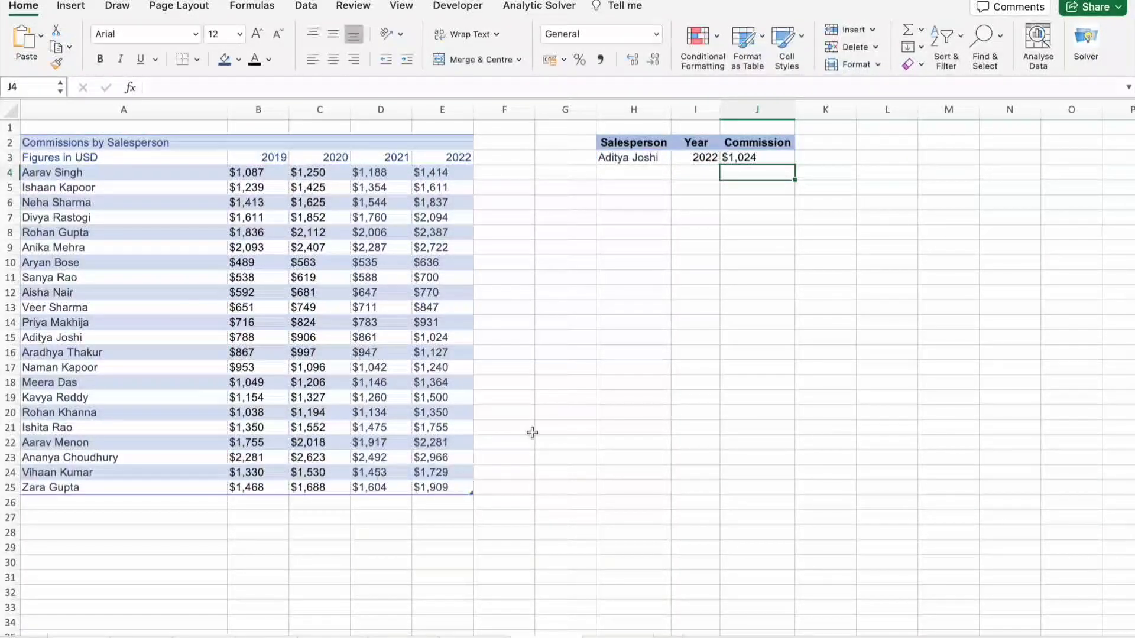
Step: Review the H3, I3 and J3 lookup entries and trace row 15 of the commissions table
{"action": "left_click", "coordinate": [655, 158]}
{"action": "left_click", "coordinate": [698, 157]}
{"action": "left_click", "coordinate": [751, 163]}
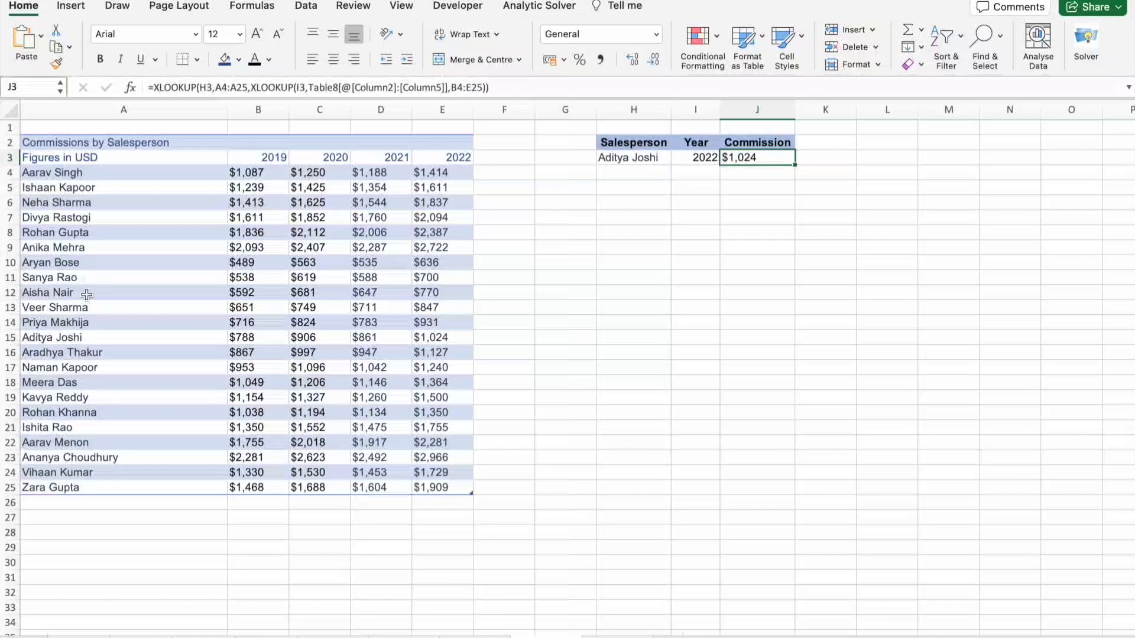
{"action": "left_click_drag", "start_coordinate": [76, 338], "coordinate": [431, 337]}
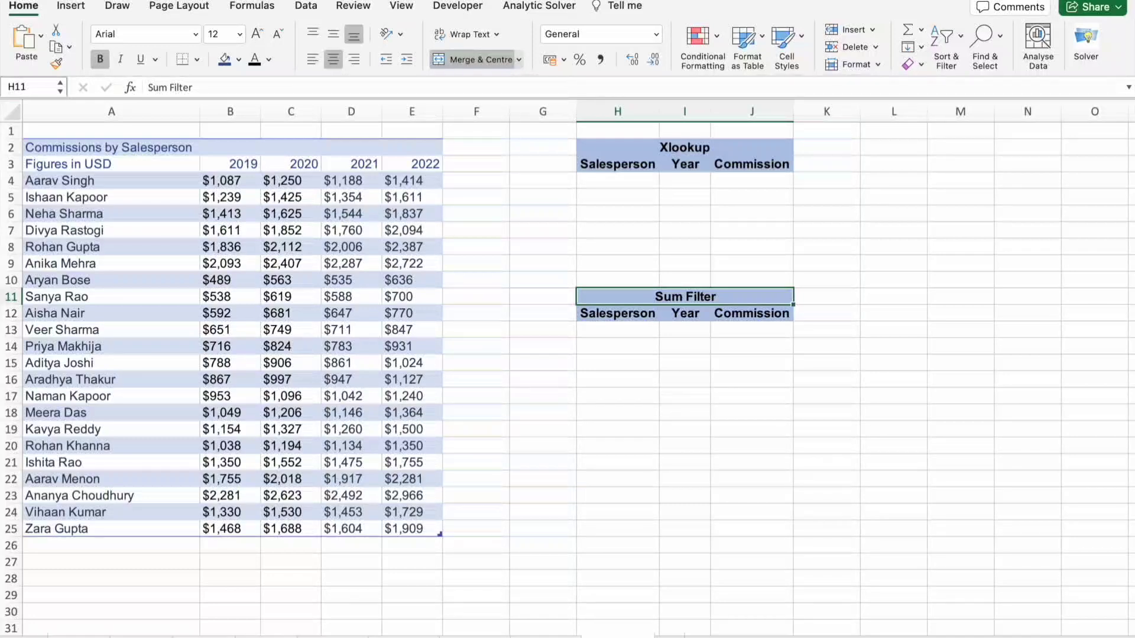
{"action": "left_click", "coordinate": [617, 345]}
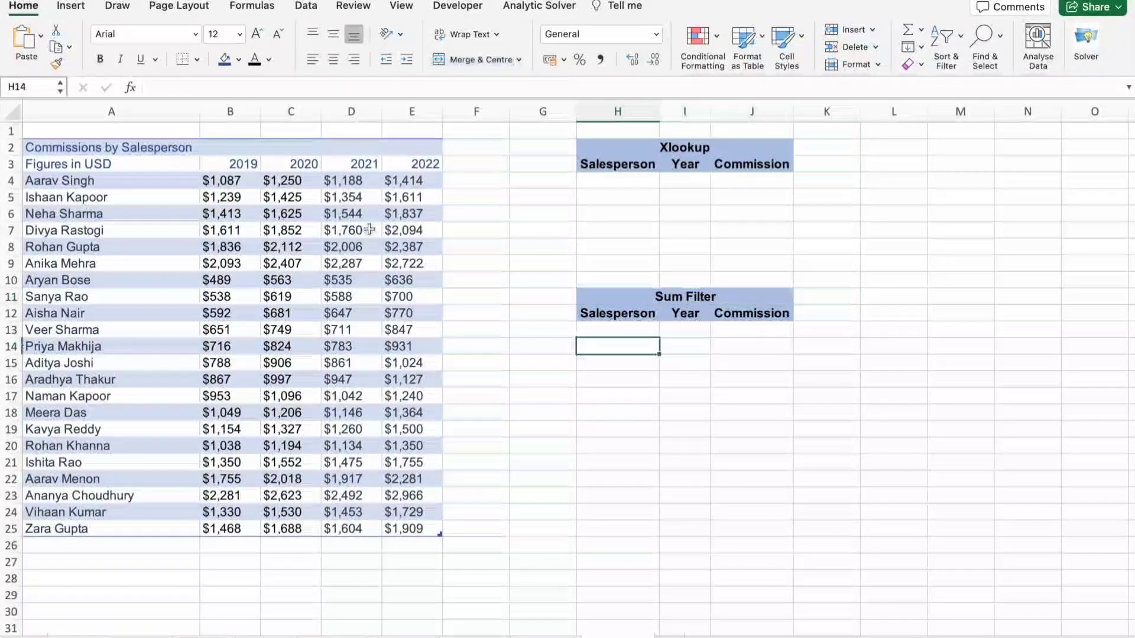
{"action": "left_click", "coordinate": [738, 188]}
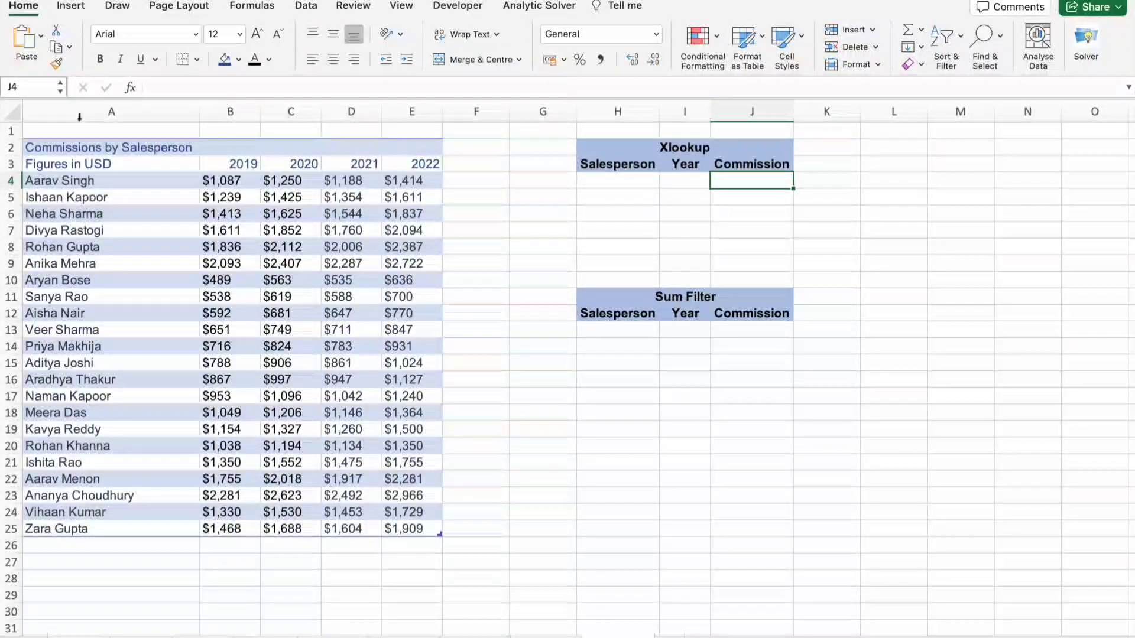
{"action": "left_click", "coordinate": [80, 182]}
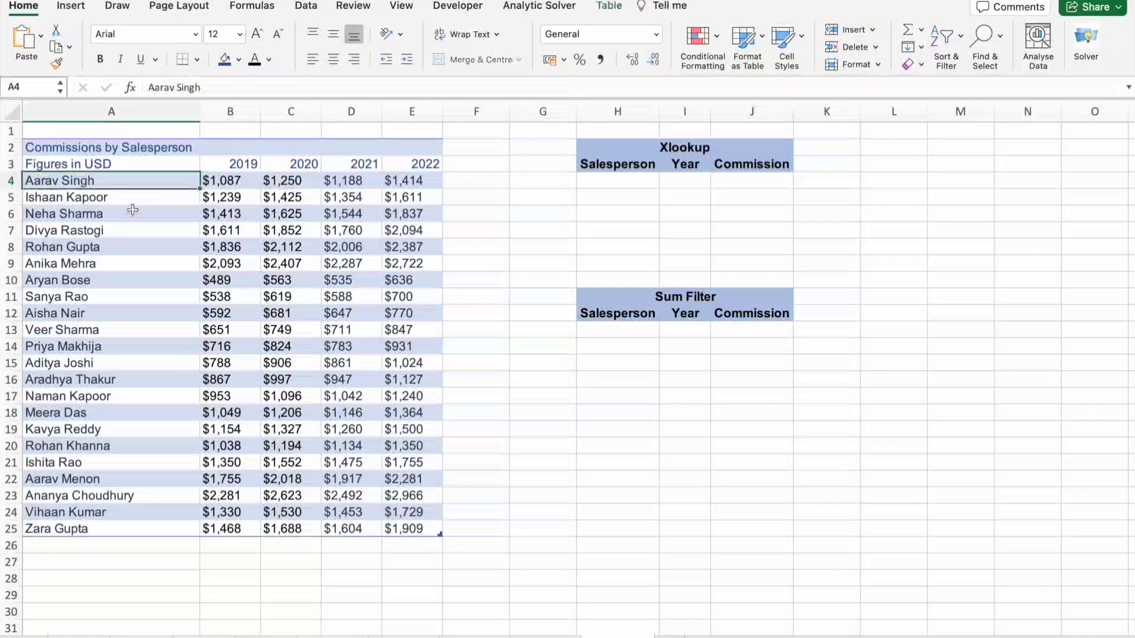
{"action": "left_click_drag", "start_coordinate": [230, 183], "coordinate": [414, 186]}
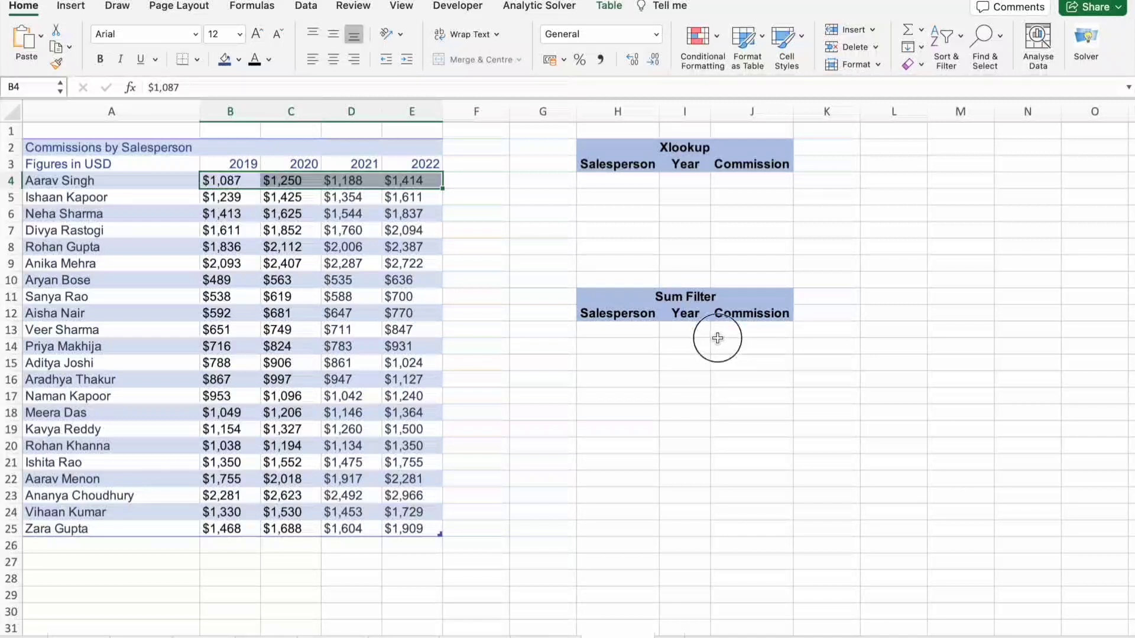
{"action": "left_click", "coordinate": [717, 337]}
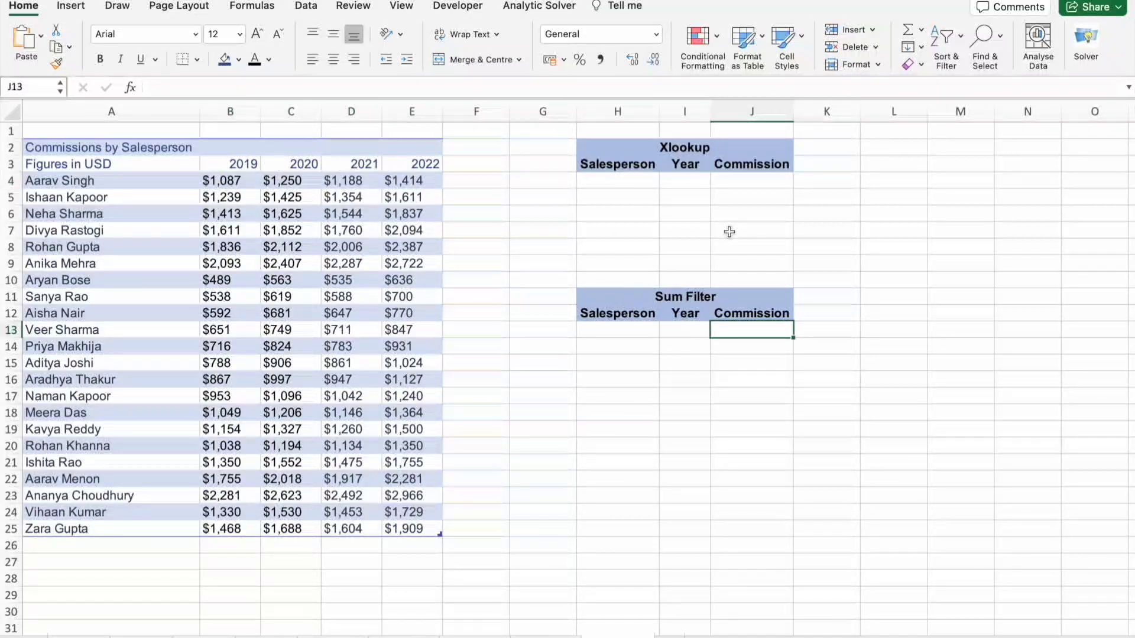
{"action": "left_click", "coordinate": [622, 180]}
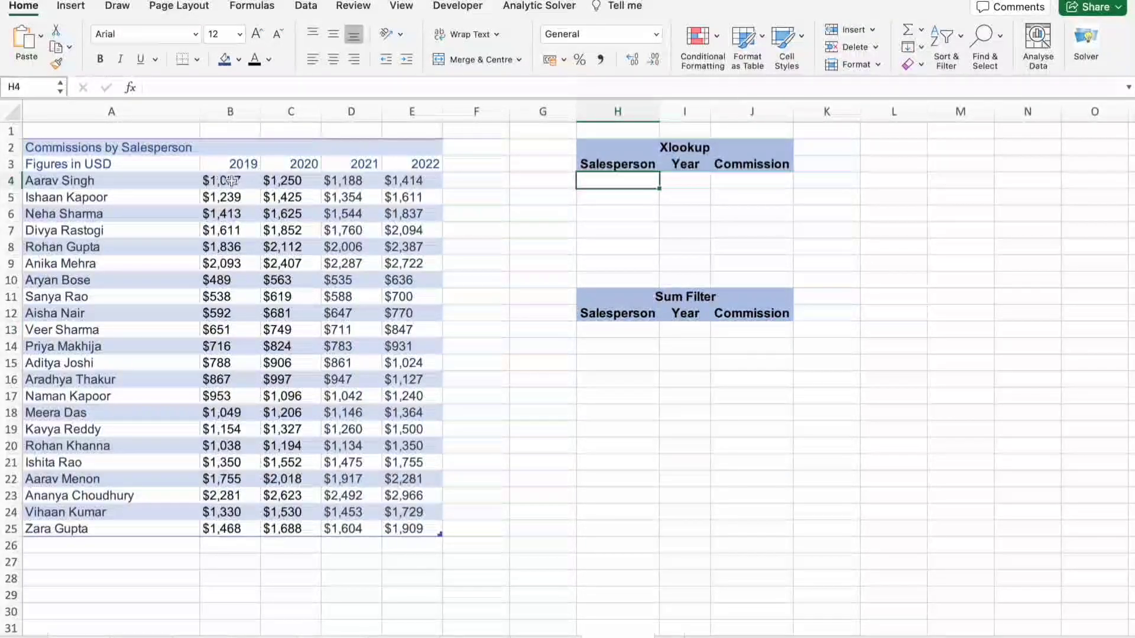
{"action": "left_click_drag", "start_coordinate": [222, 182], "coordinate": [420, 183]}
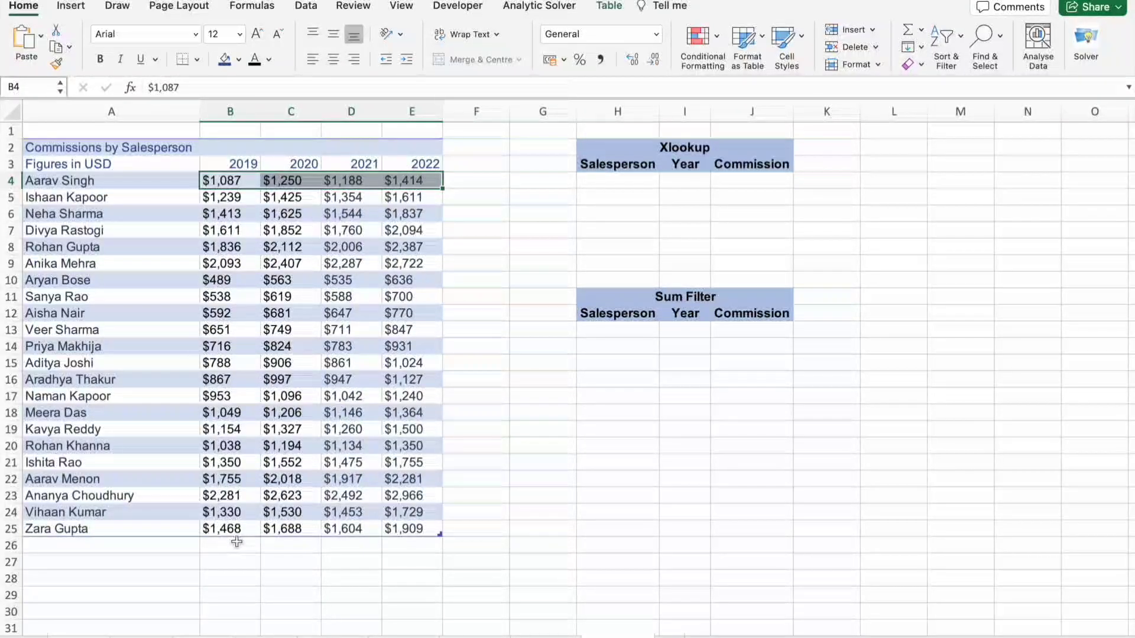
{"action": "left_click", "coordinate": [237, 265]}
{"action": "left_click_drag", "start_coordinate": [237, 264], "coordinate": [417, 464]}
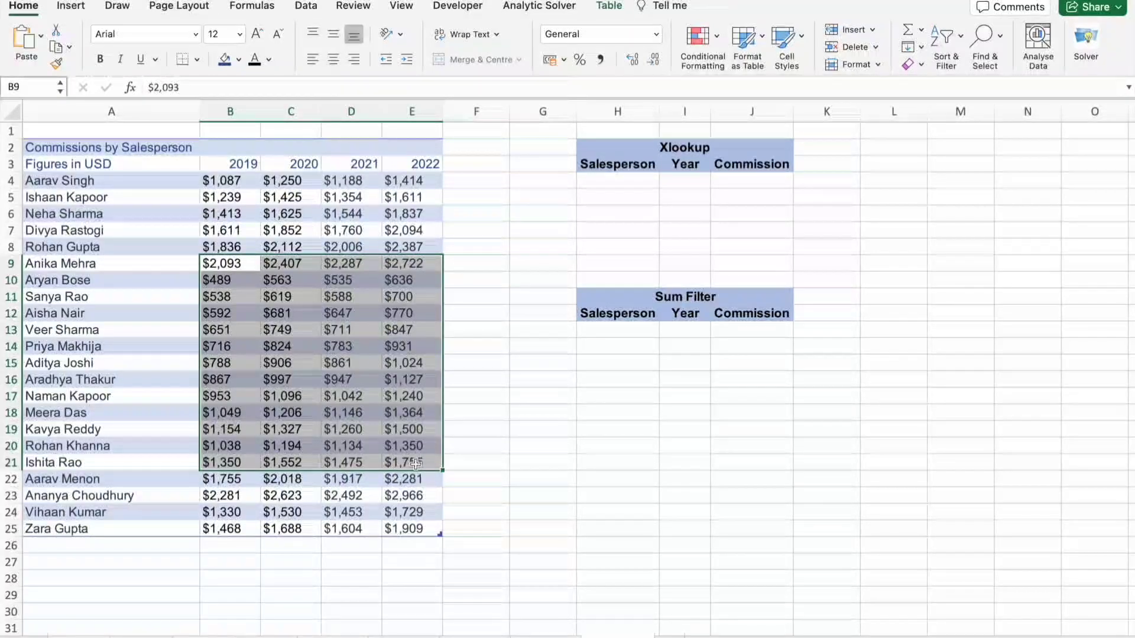